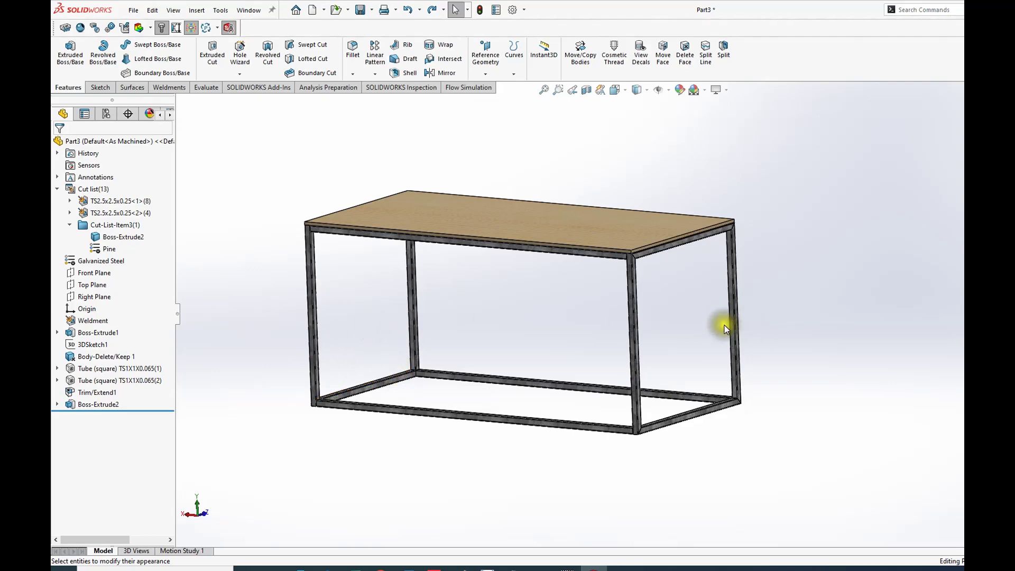
- Edit the Boss-Extrude1 base block feature and set its blind depth to 30 in
{"action": "mouse_move", "coordinate": [544, 330]}
{"action": "middle_mouse_down"}
{"action": "mouse_move", "coordinate": [486, 333]}
{"action": "mouse_move", "coordinate": [534, 319]}
{"action": "middle_mouse_up"}
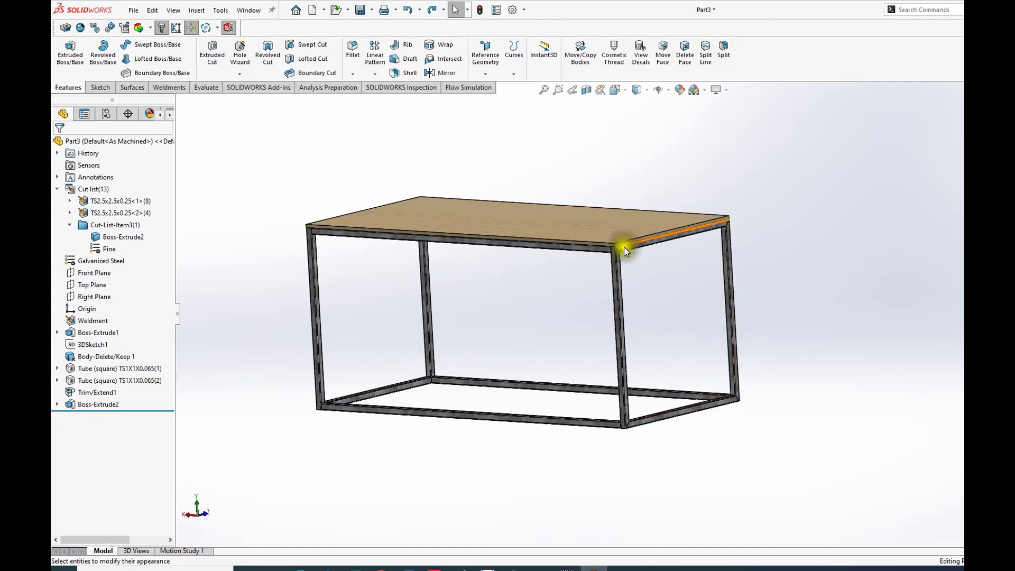
{"action": "mouse_move", "coordinate": [478, 328]}
{"action": "middle_mouse_down"}
{"action": "mouse_move", "coordinate": [459, 288]}
{"action": "mouse_move", "coordinate": [482, 347]}
{"action": "mouse_move", "coordinate": [474, 297]}
{"action": "mouse_move", "coordinate": [480, 338]}
{"action": "mouse_move", "coordinate": [494, 338]}
{"action": "middle_mouse_up"}
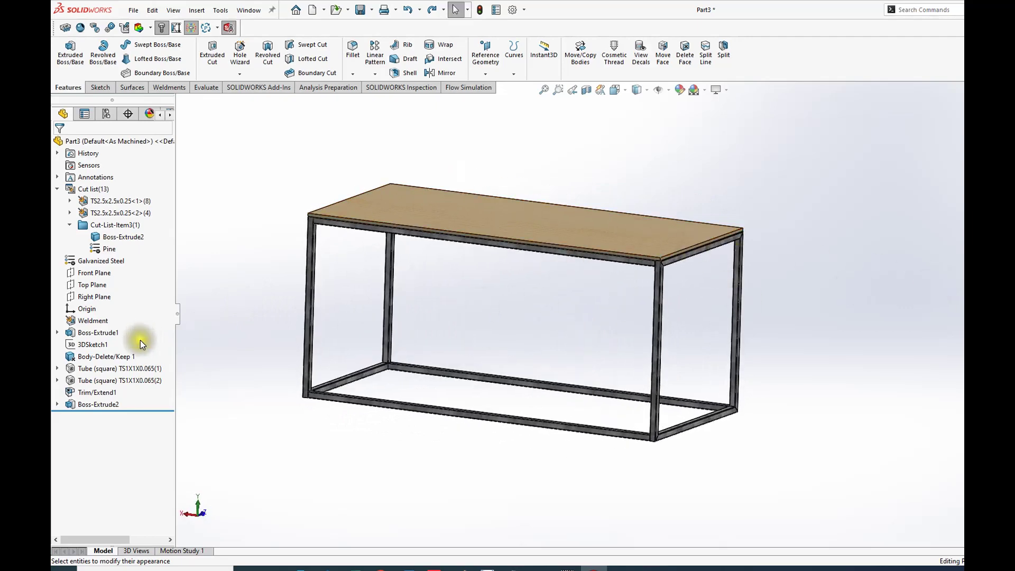
{"action": "left_click", "coordinate": [57, 332]}
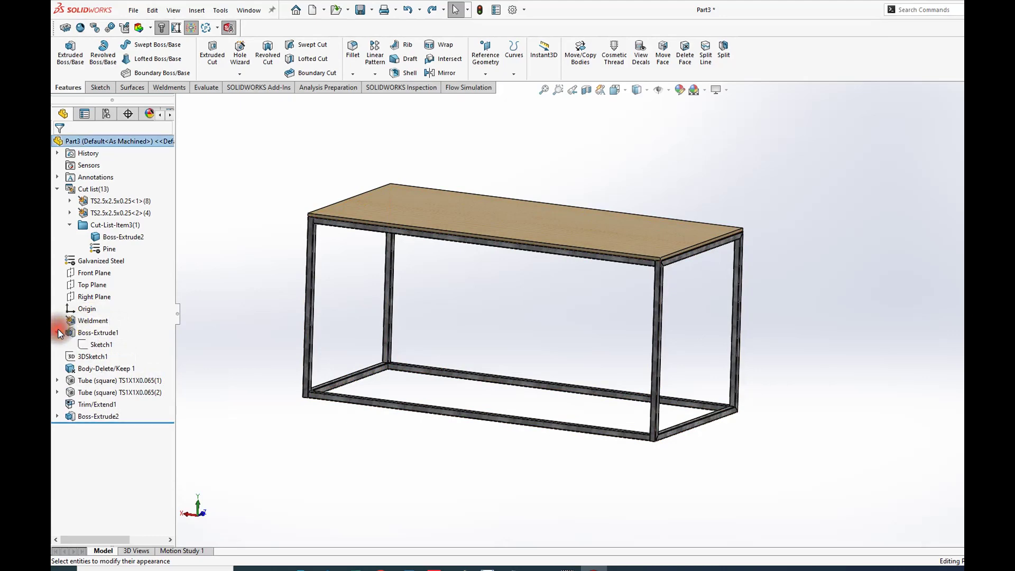
{"action": "right_click", "coordinate": [92, 334]}
{"action": "left_click", "coordinate": [99, 304]}
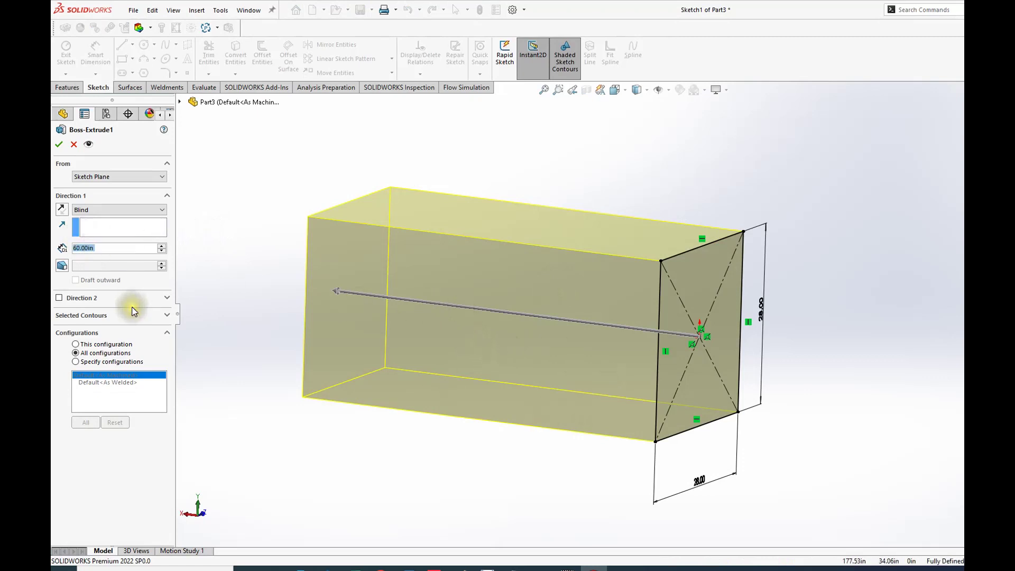
{"action": "left_click", "coordinate": [99, 250]}
{"action": "left_click_drag", "start_coordinate": [100, 250], "coordinate": [52, 251]}
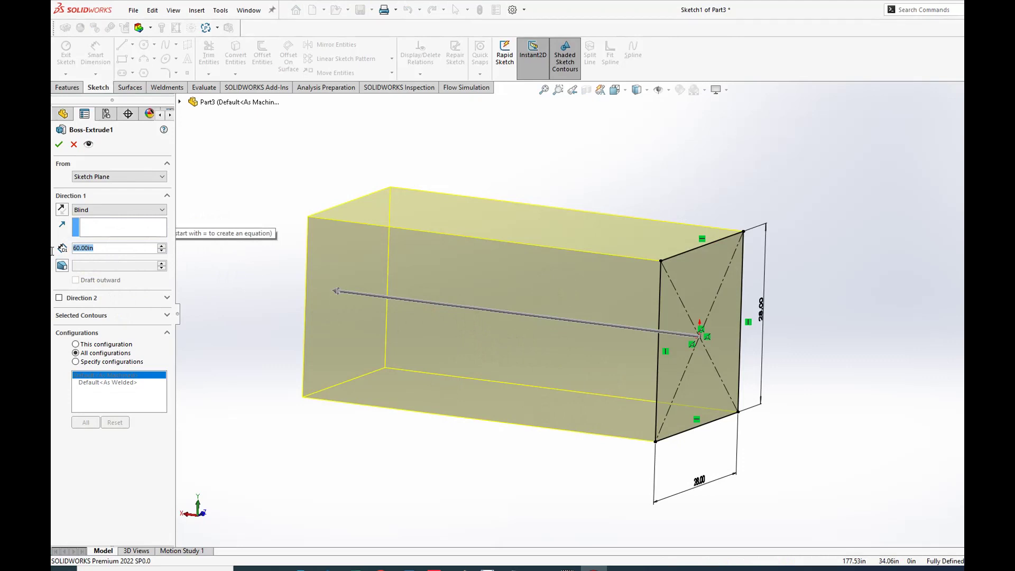
{"action": "type", "text": "30"}
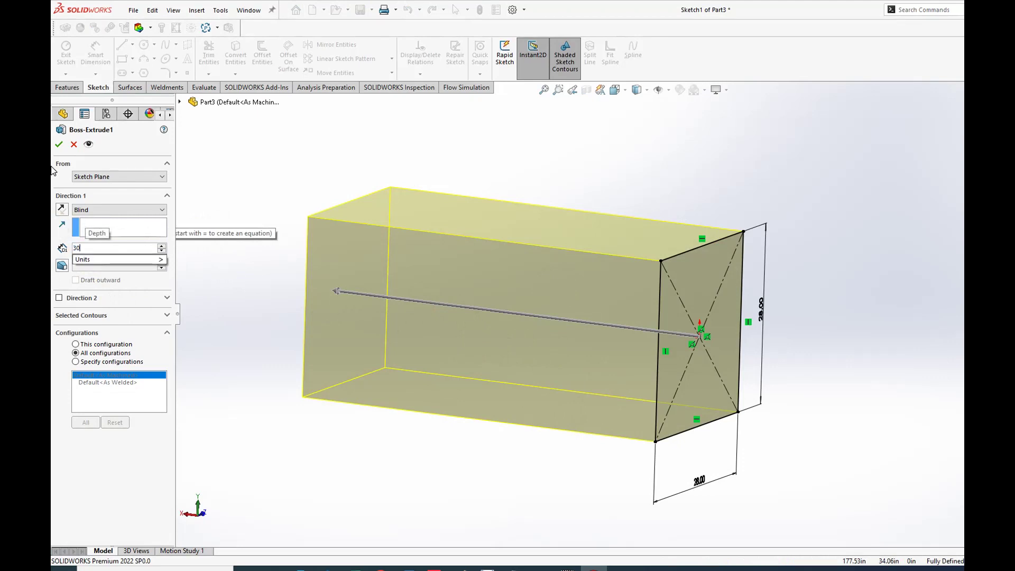
{"action": "key", "text": "Return"}
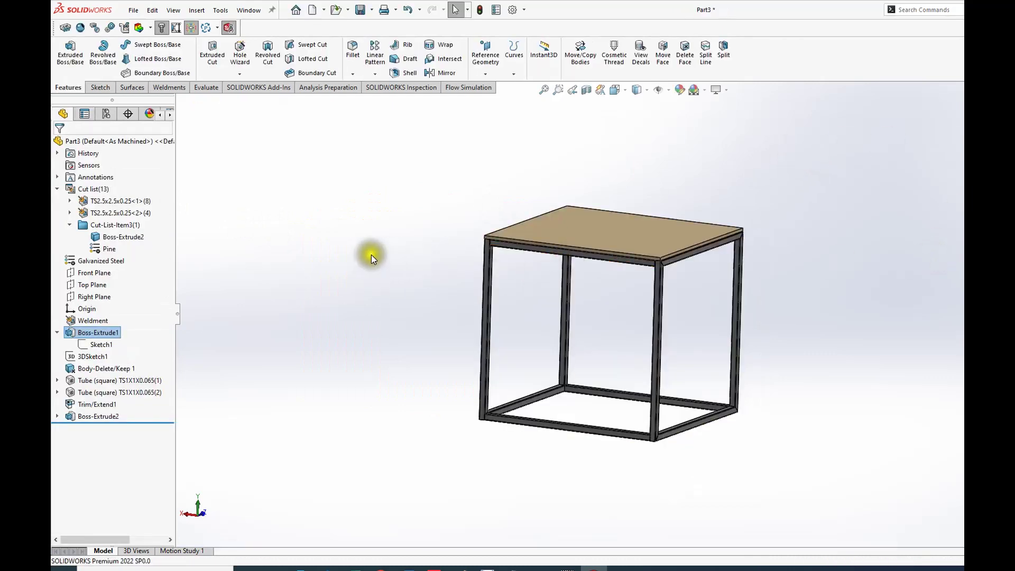
- Edit the Boss-Extrude1 base block feature again and set its blind depth to 60 in
{"action": "middle_click_drag", "start_coordinate": [371, 257], "coordinate": [385, 294]}
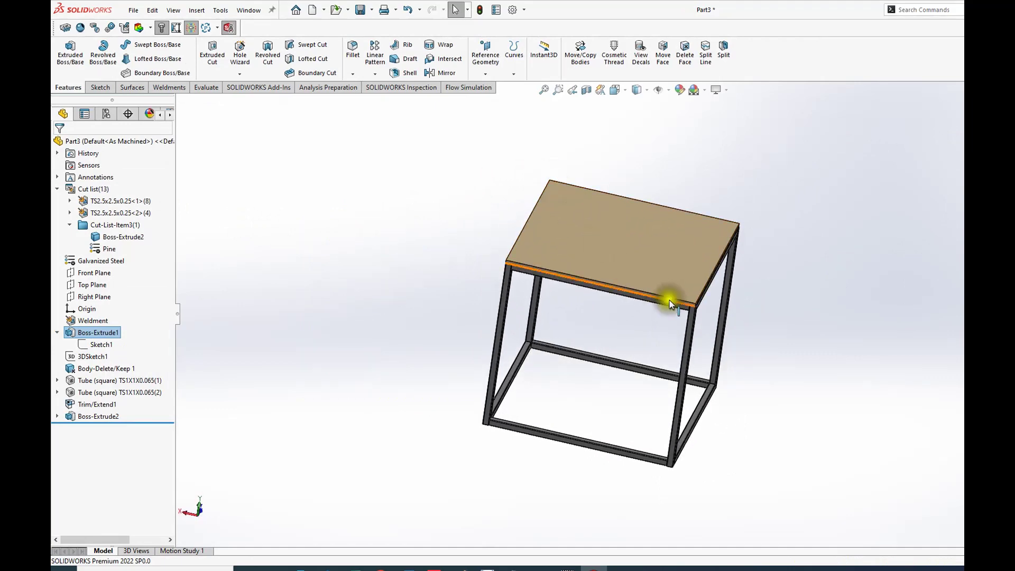
{"action": "middle_click_drag", "start_coordinate": [559, 278], "coordinate": [506, 210]}
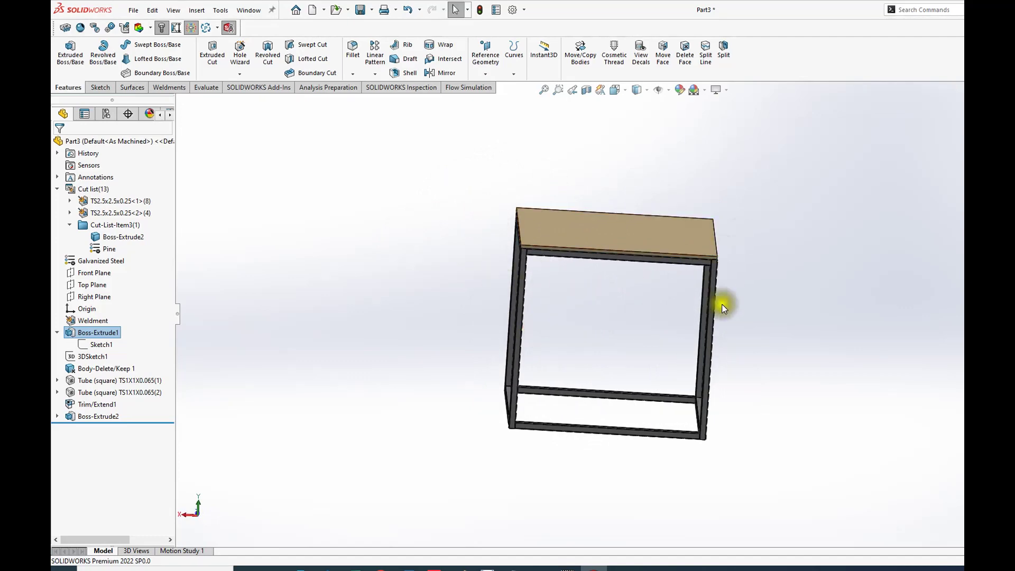
{"action": "middle_click_drag", "start_coordinate": [614, 300], "coordinate": [569, 295]}
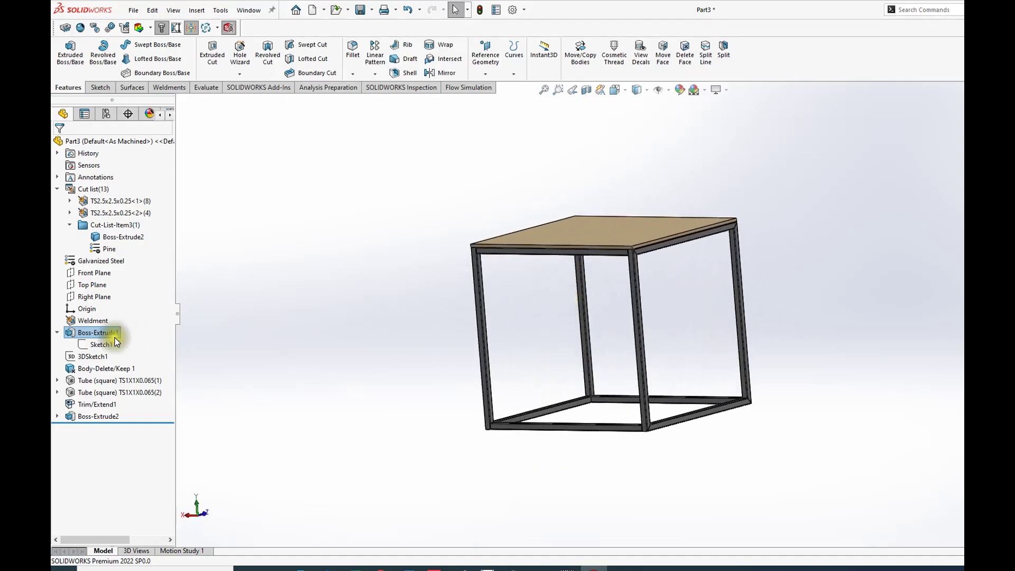
{"action": "right_click", "coordinate": [92, 332]}
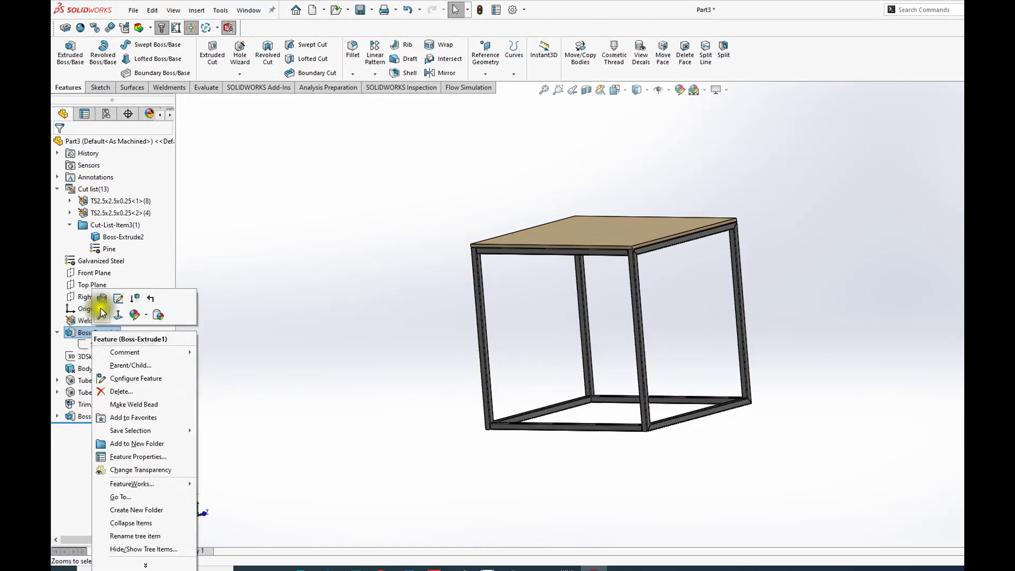
{"action": "left_click", "coordinate": [101, 298]}
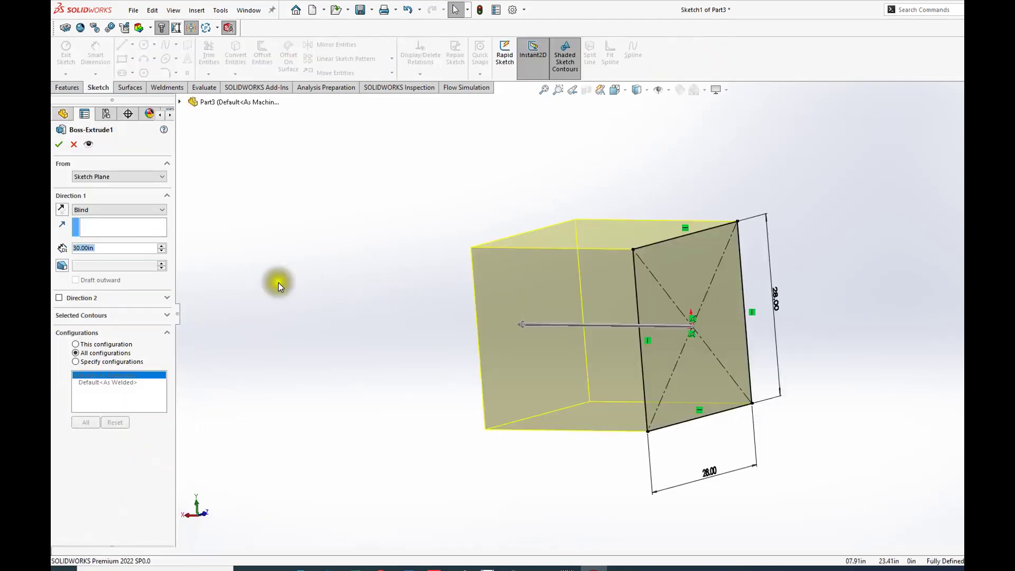
{"action": "left_click_drag", "start_coordinate": [103, 249], "coordinate": [63, 254]}
{"action": "type", "text": "6"}
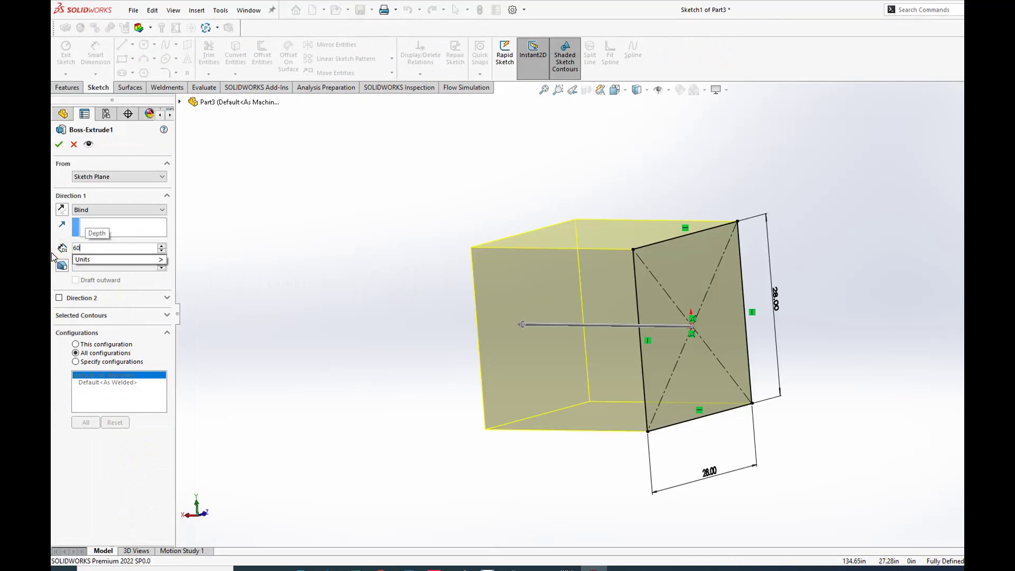
{"action": "type", "text": "0"}
{"action": "key", "text": "Return"}
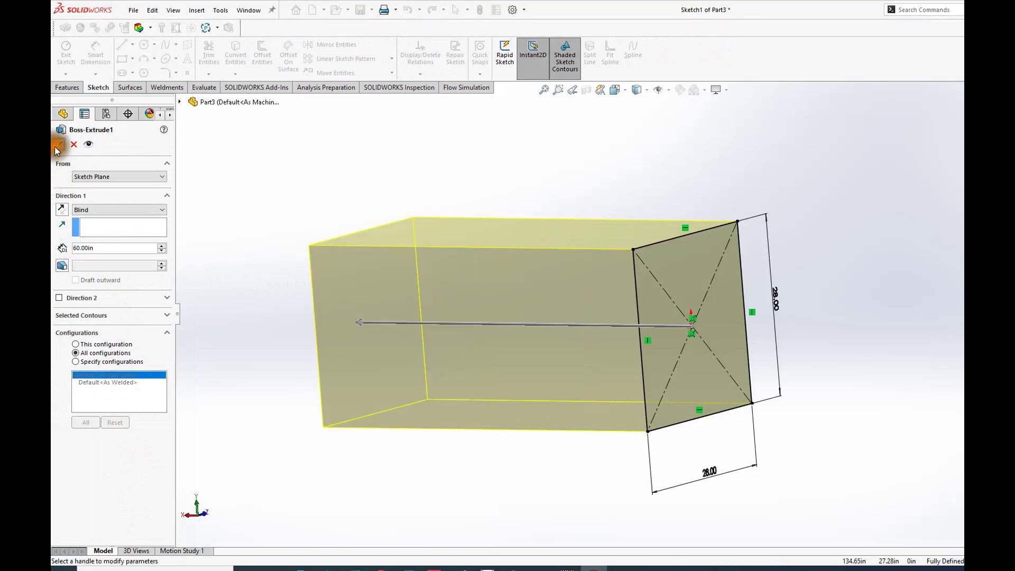
{"action": "key", "text": "Return"}
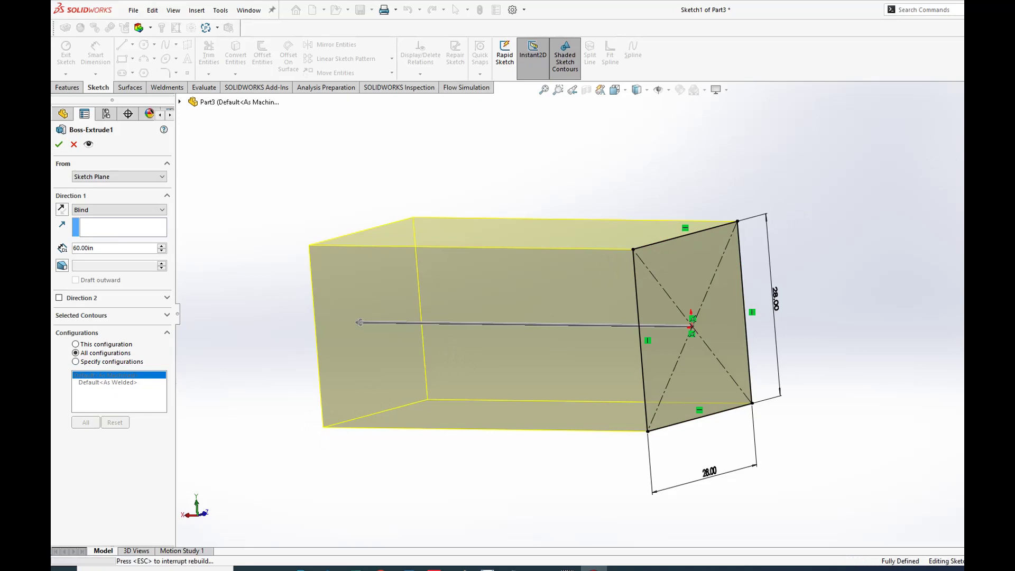
{"action": "mouse_move", "coordinate": [807, 337]}
{"action": "middle_mouse_down"}
{"action": "mouse_move", "coordinate": [752, 351]}
{"action": "mouse_move", "coordinate": [802, 337]}
{"action": "mouse_move", "coordinate": [804, 304]}
{"action": "mouse_move", "coordinate": [806, 349]}
{"action": "mouse_move", "coordinate": [793, 344]}
{"action": "middle_mouse_up"}
{"action": "key", "text": "Escape"}
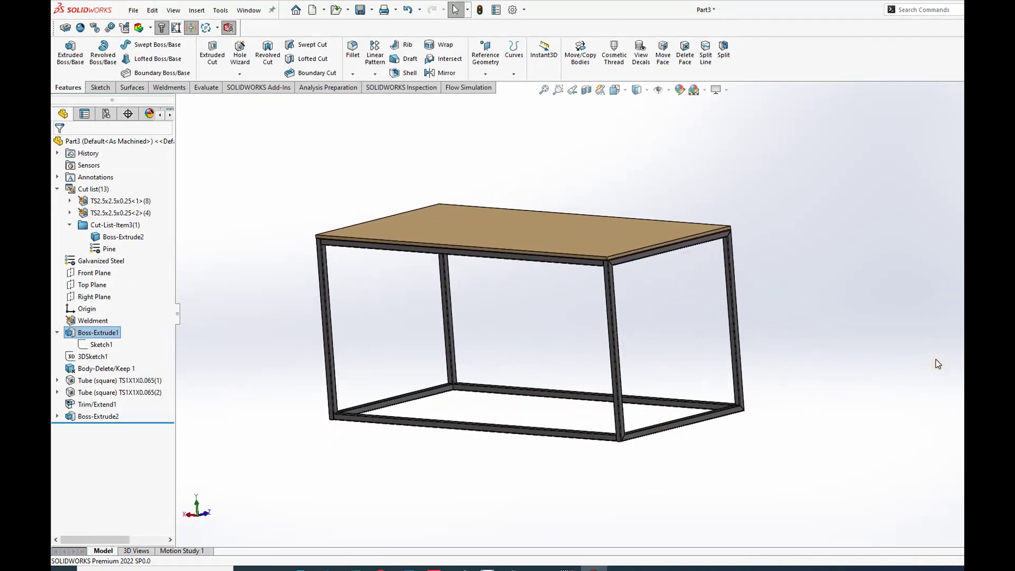
- In the empty part Part2, show the Weldment Profiles folders in the File Locations system options
{"action": "left_click", "coordinate": [386, 221]}
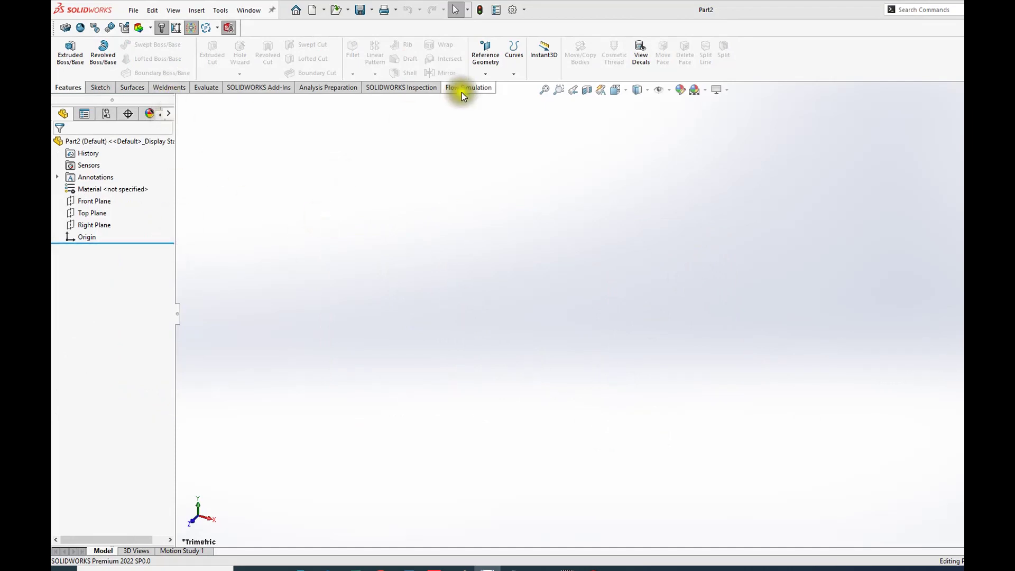
{"action": "left_click", "coordinate": [525, 9]}
{"action": "left_click", "coordinate": [526, 27]}
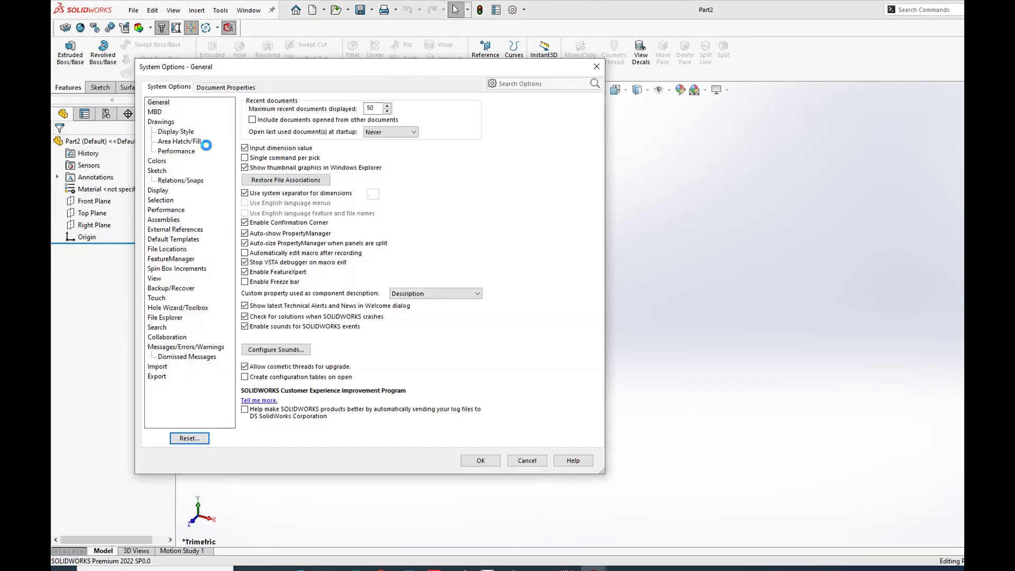
{"action": "left_click", "coordinate": [168, 250]}
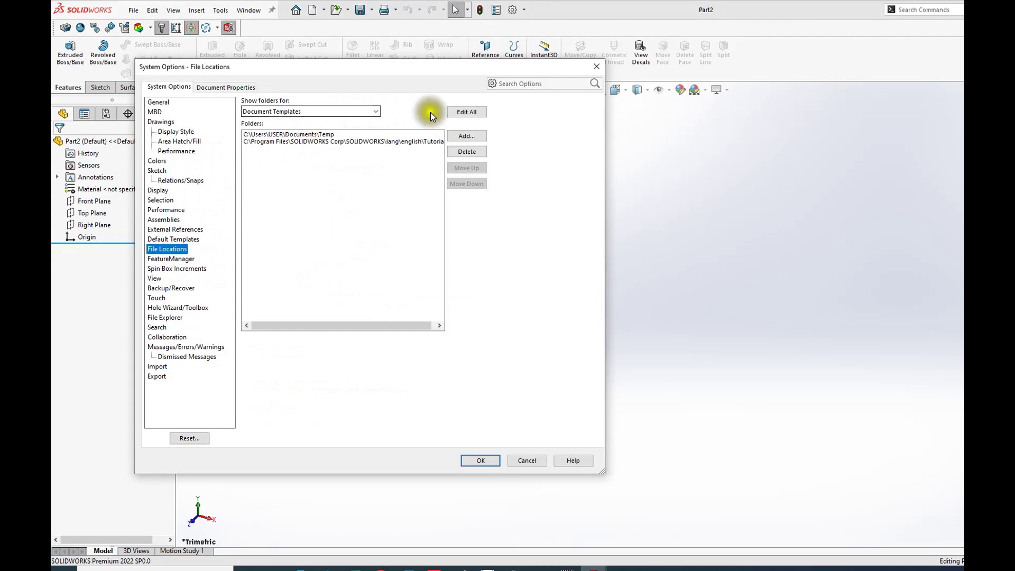
{"action": "left_click", "coordinate": [372, 111]}
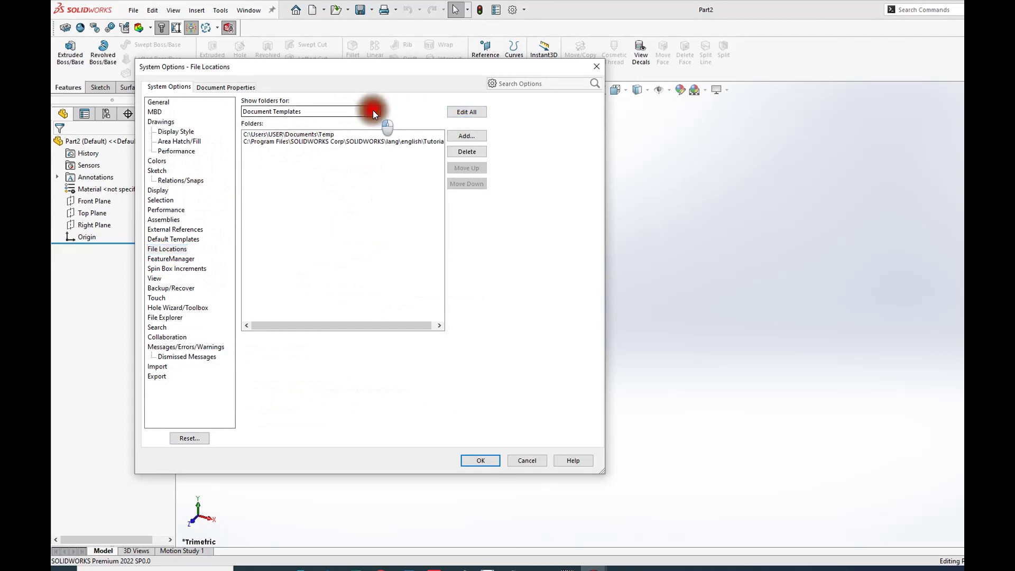
{"action": "left_click_drag", "start_coordinate": [378, 160], "coordinate": [383, 192]}
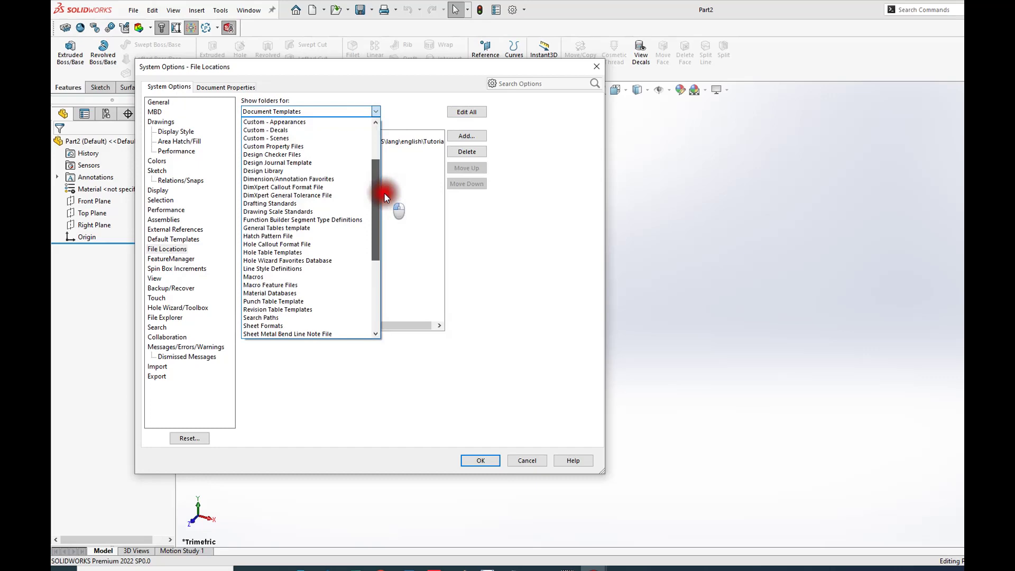
{"action": "left_click_drag", "start_coordinate": [384, 197], "coordinate": [386, 237]}
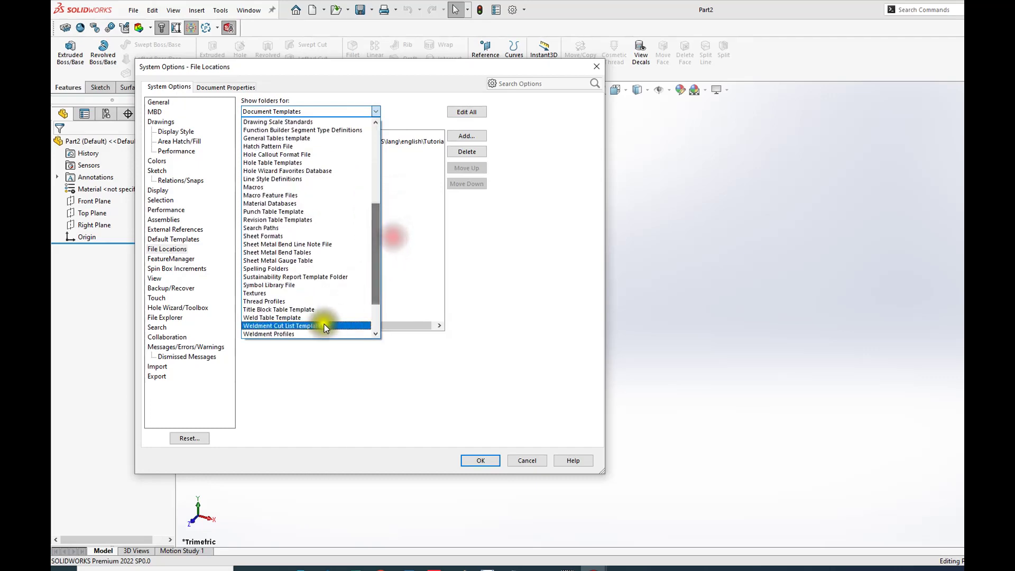
{"action": "scroll", "coordinate": [299, 337], "scroll_direction": "down", "scroll_amount": 1}
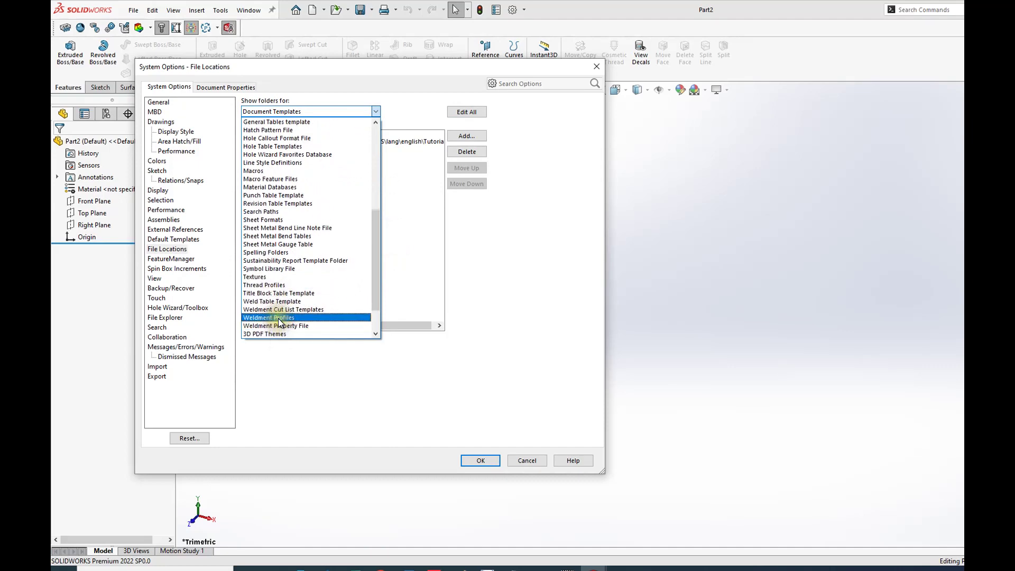
{"action": "left_click", "coordinate": [278, 318]}
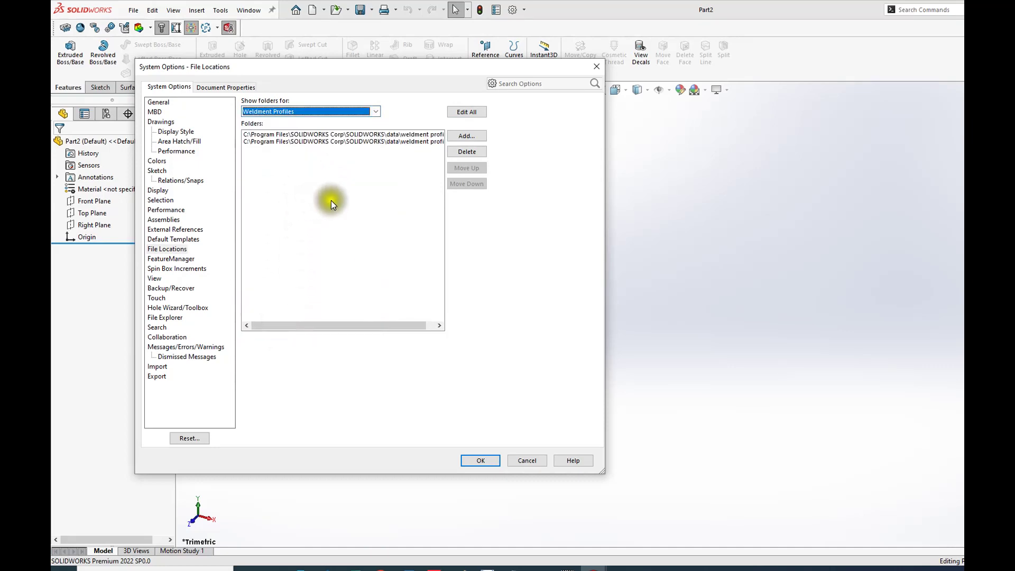
- Examine the Weldment Profiles paths in the complete file locations list, and leave the system options without saving
{"action": "left_click", "coordinate": [349, 135]}
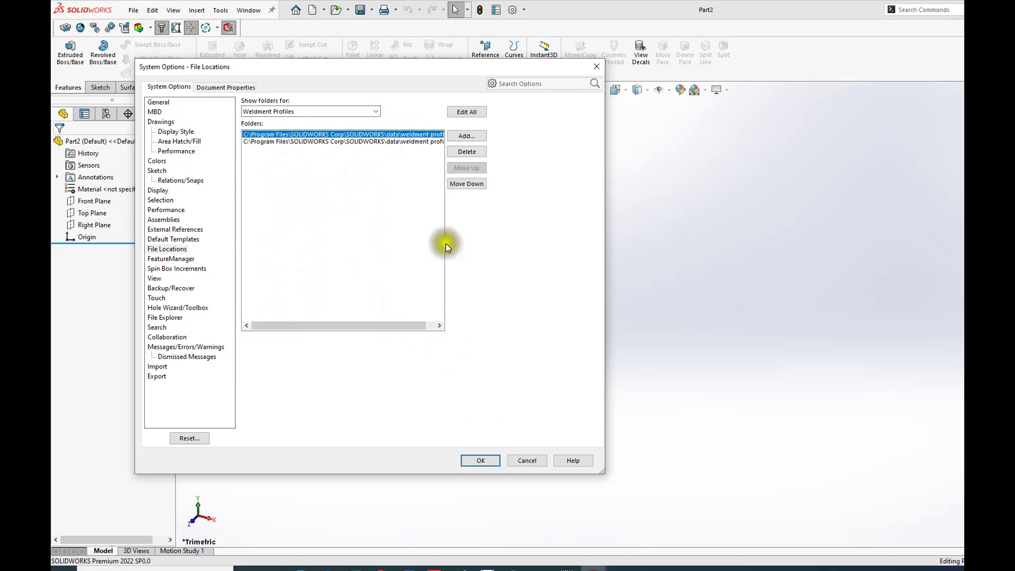
{"action": "left_click", "coordinate": [466, 113]}
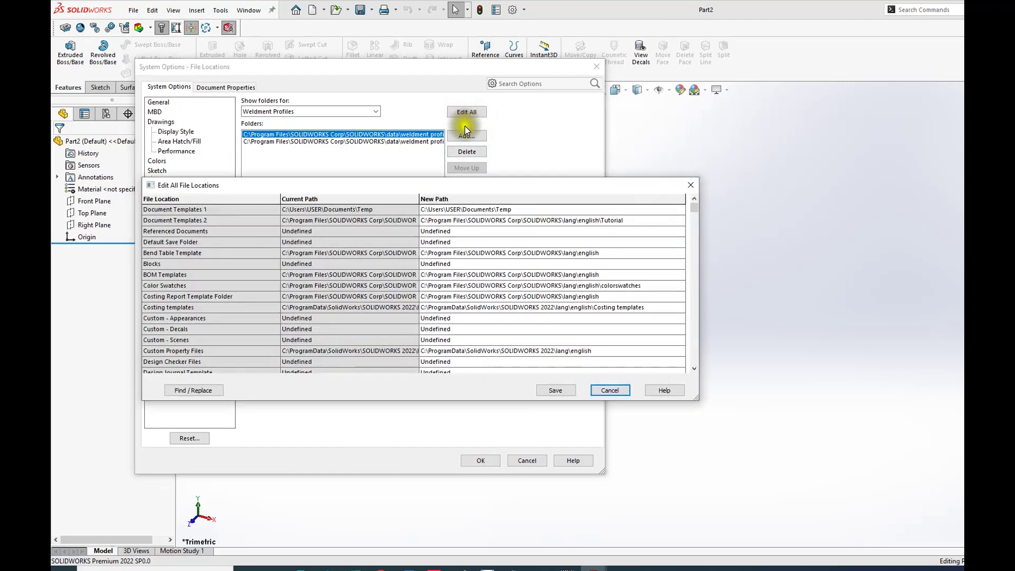
{"action": "left_click_drag", "start_coordinate": [693, 209], "coordinate": [713, 359]}
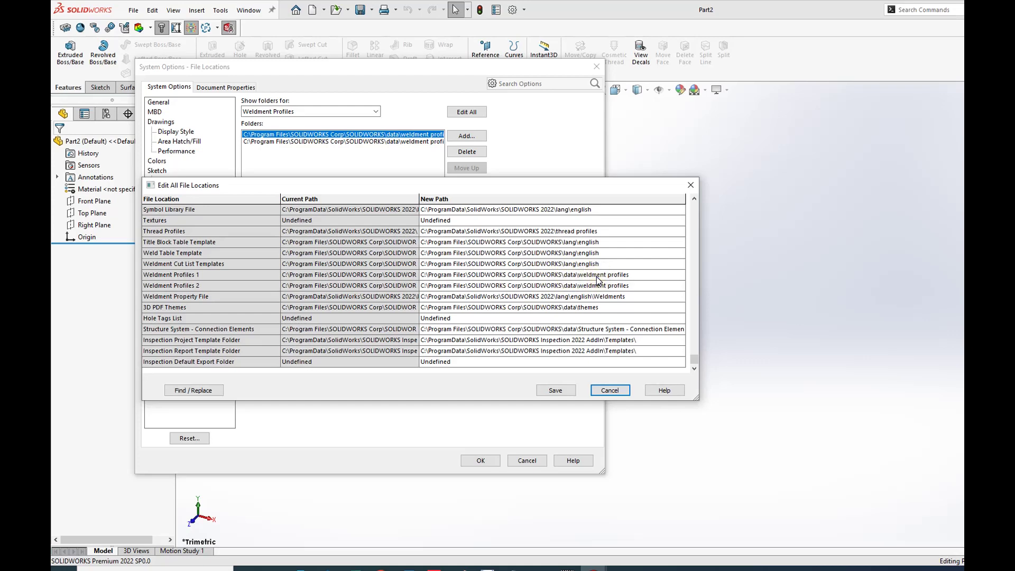
{"action": "left_click", "coordinate": [560, 276]}
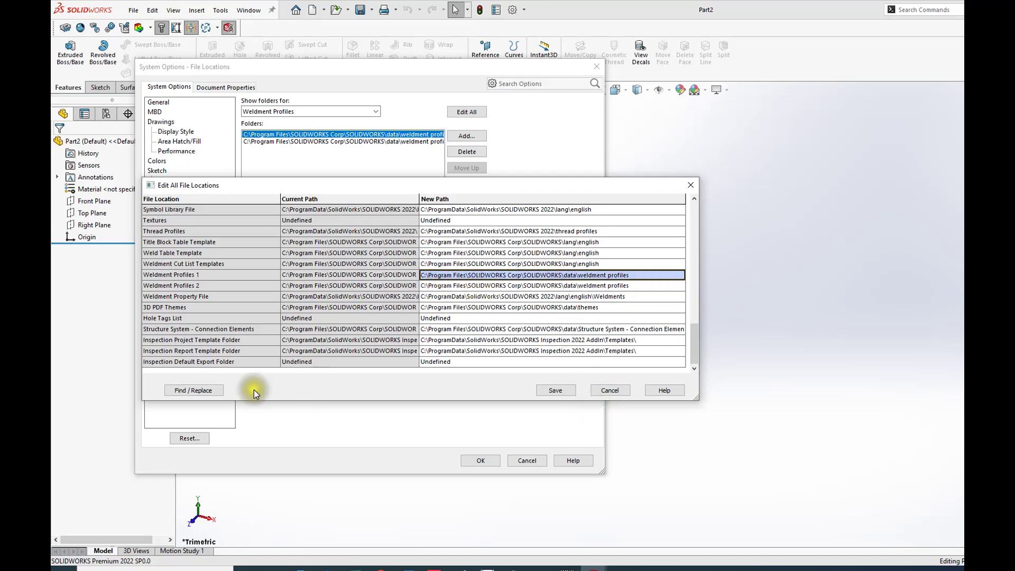
{"action": "left_click", "coordinate": [624, 390]}
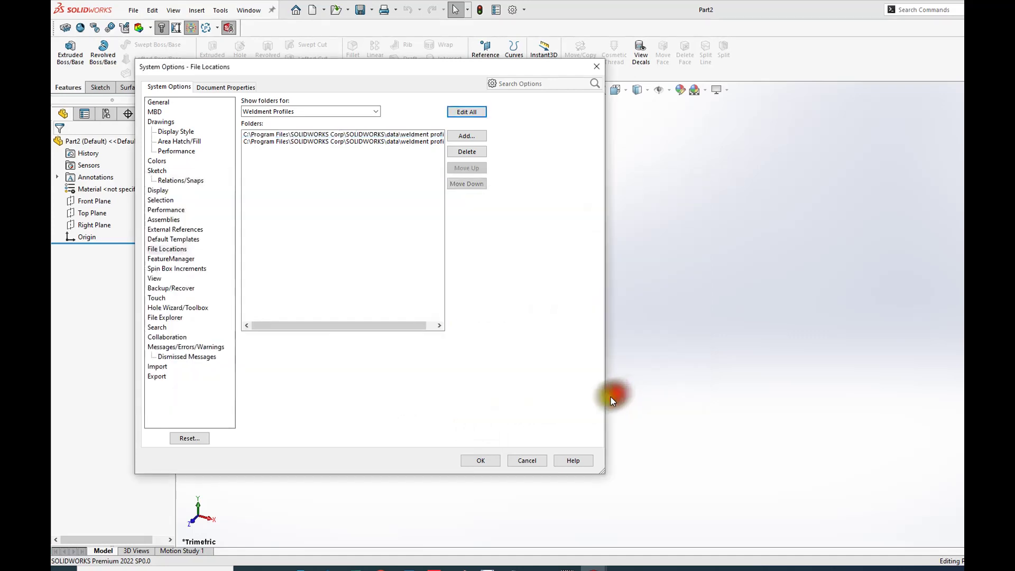
{"action": "left_click", "coordinate": [525, 460]}
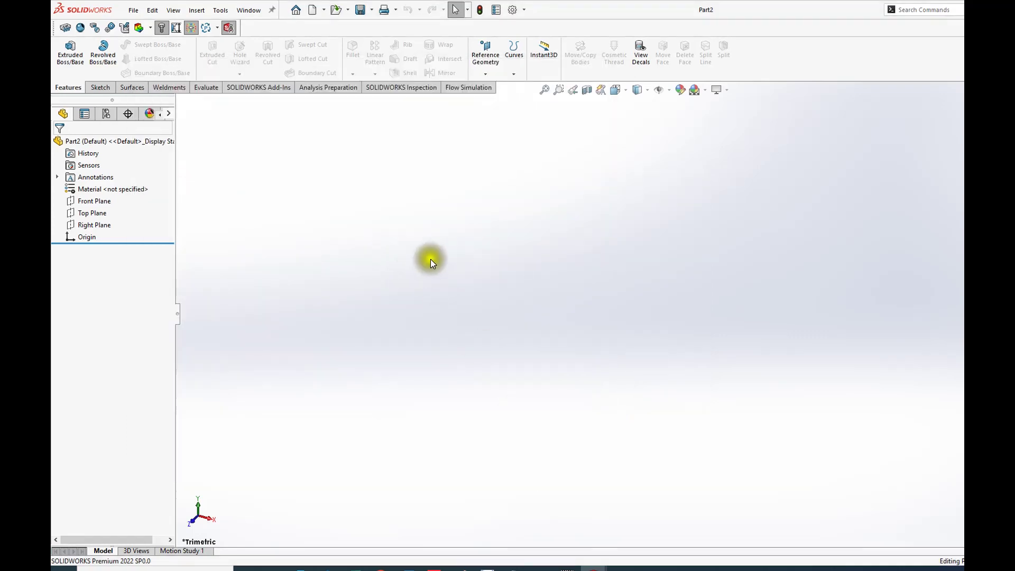
- Start opening a file and browse to C:\Program Files\SOLIDWORKS Corp\SOLIDWORKS\data\weldment profiles
{"action": "left_click", "coordinate": [347, 9]}
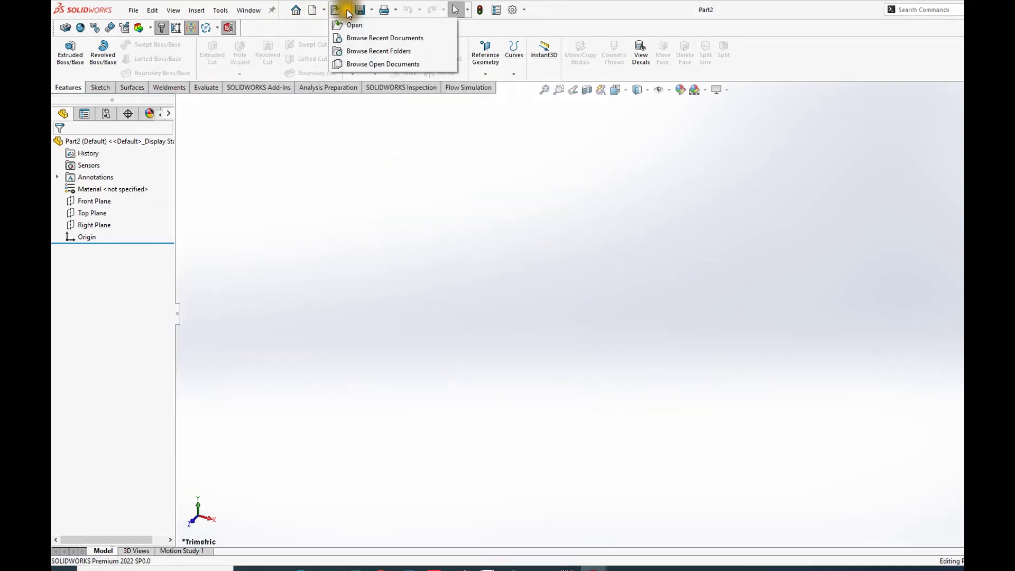
{"action": "left_click", "coordinate": [339, 22]}
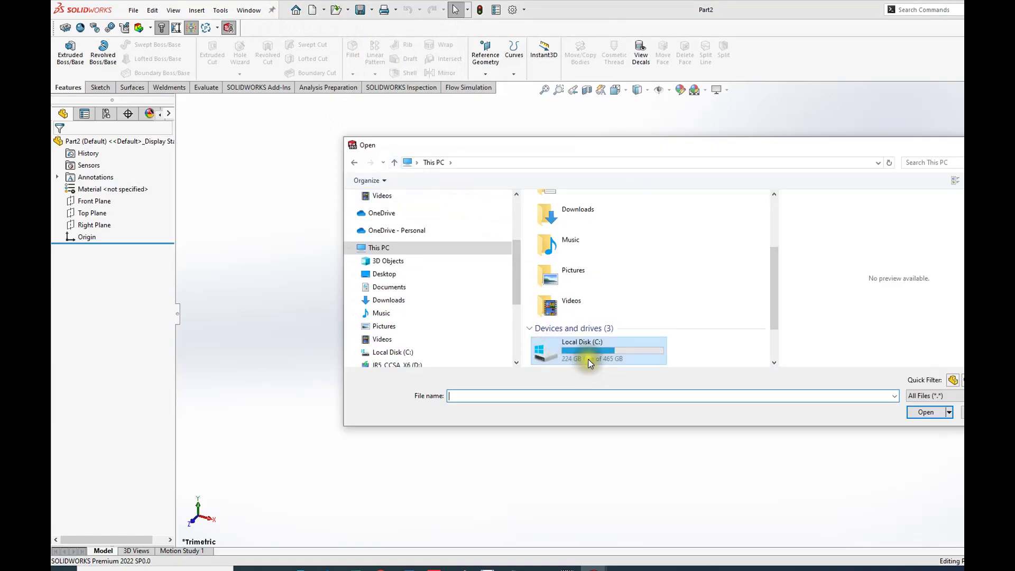
{"action": "double_click", "coordinate": [589, 360]}
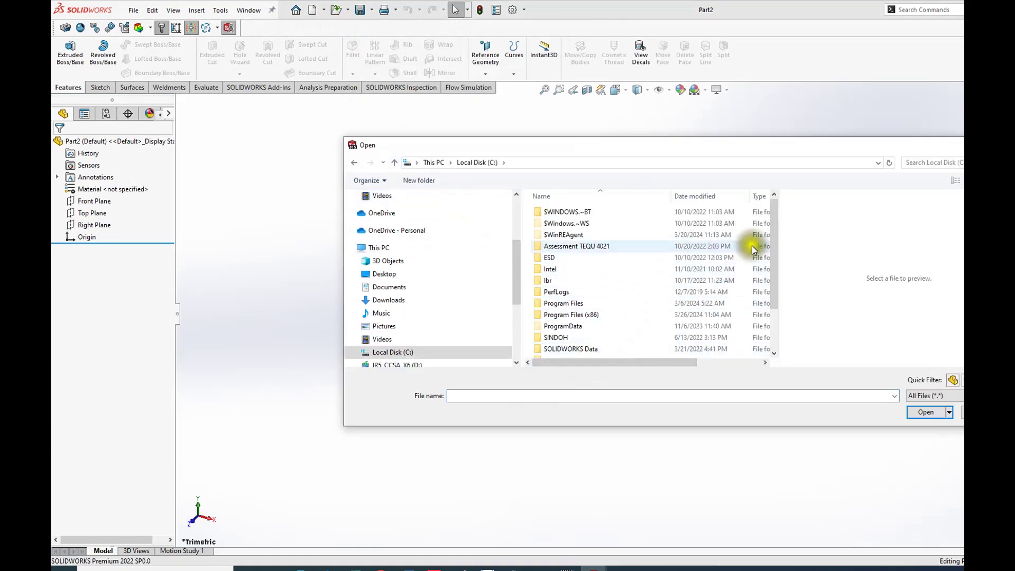
{"action": "left_click_drag", "start_coordinate": [774, 234], "coordinate": [770, 274]}
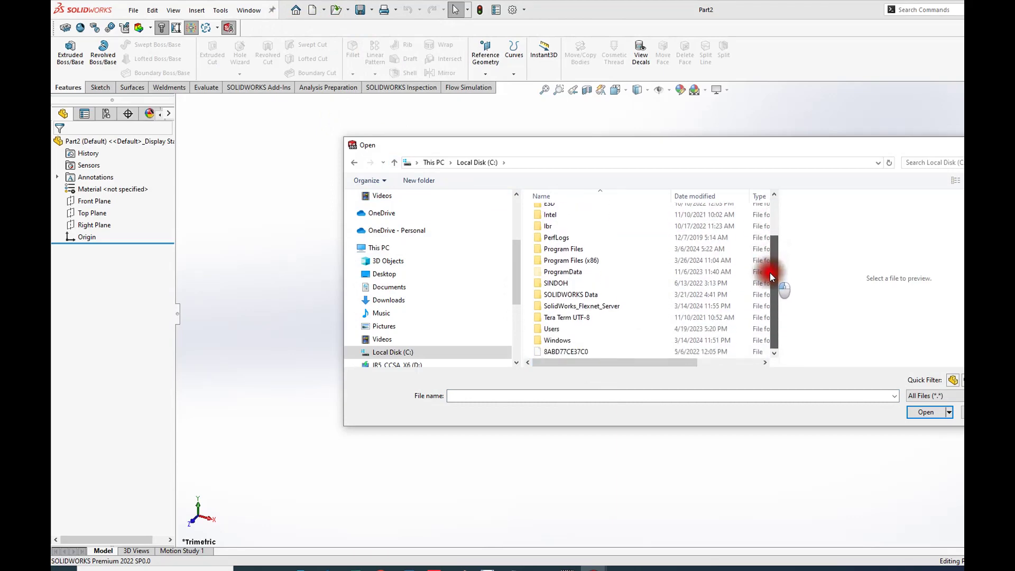
{"action": "double_click", "coordinate": [578, 249]}
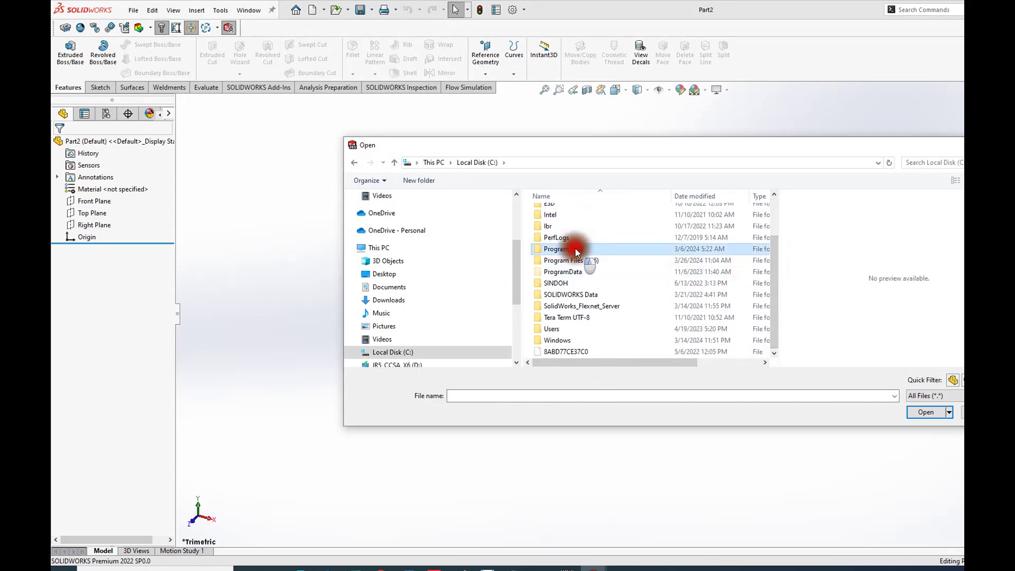
{"action": "left_click_drag", "start_coordinate": [772, 218], "coordinate": [770, 283]}
{"action": "double_click", "coordinate": [550, 290]}
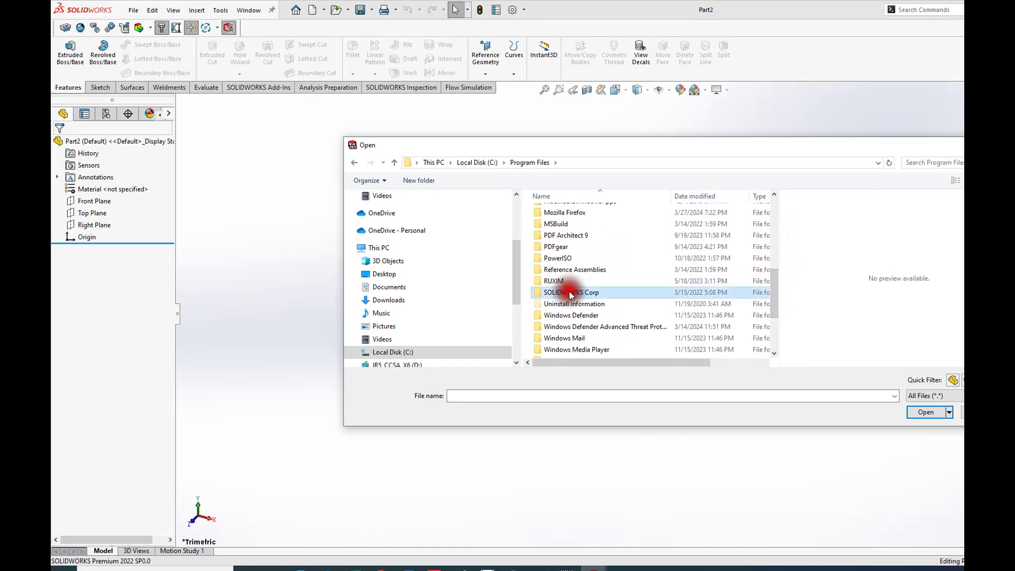
{"action": "double_click", "coordinate": [553, 223]}
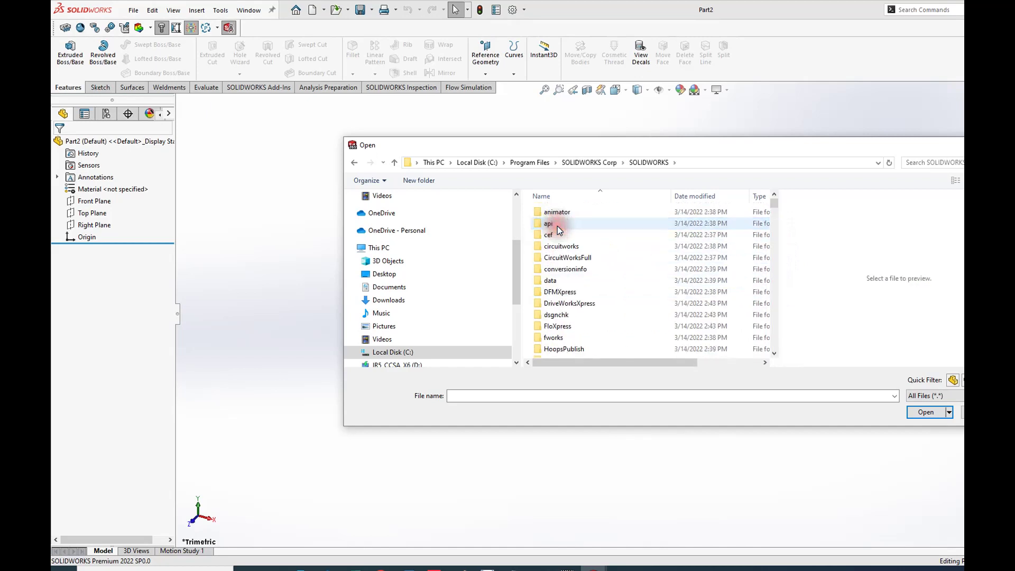
{"action": "double_click", "coordinate": [549, 280]}
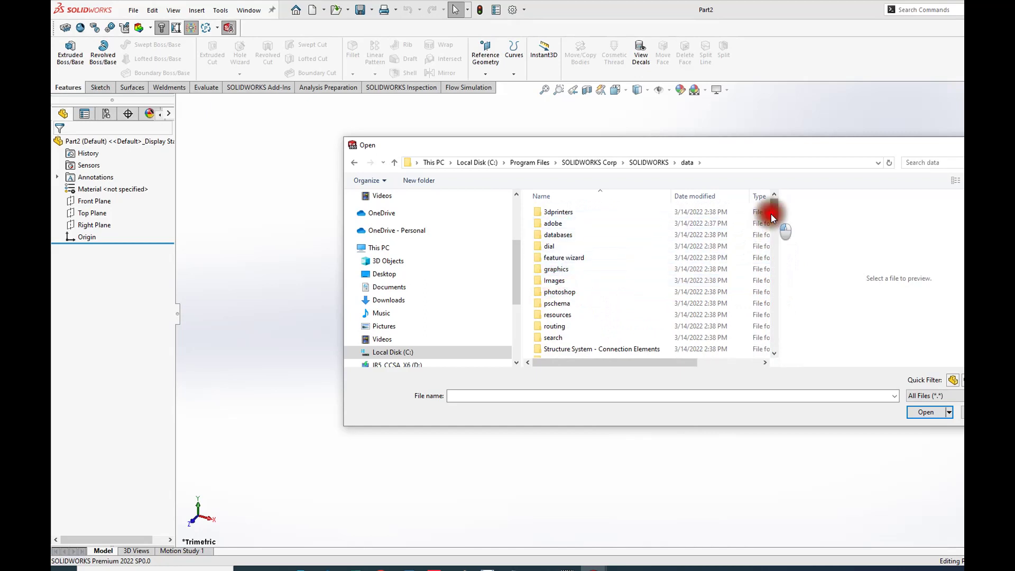
{"action": "left_click_drag", "start_coordinate": [771, 214], "coordinate": [772, 240]}
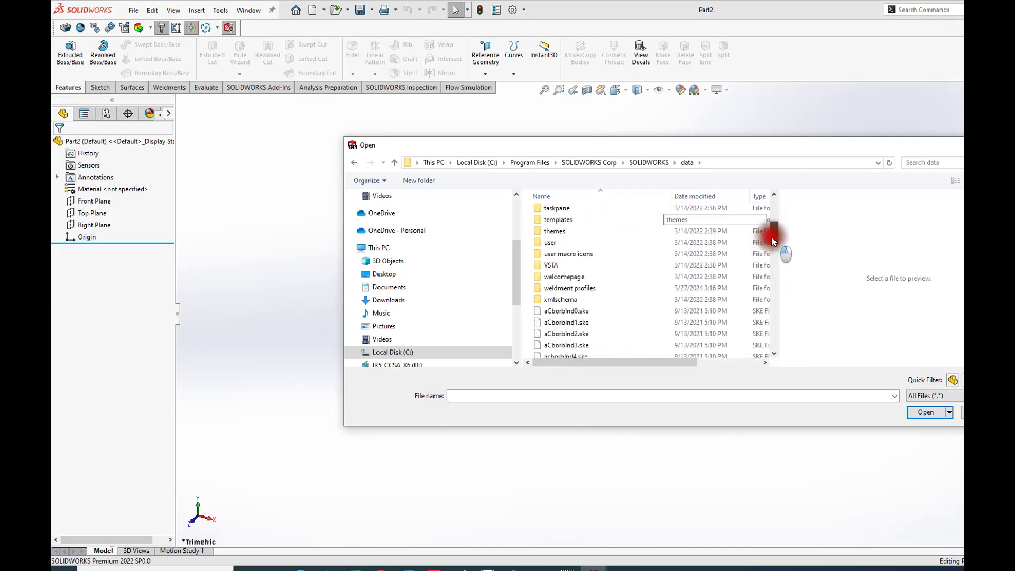
{"action": "left_click", "coordinate": [566, 290]}
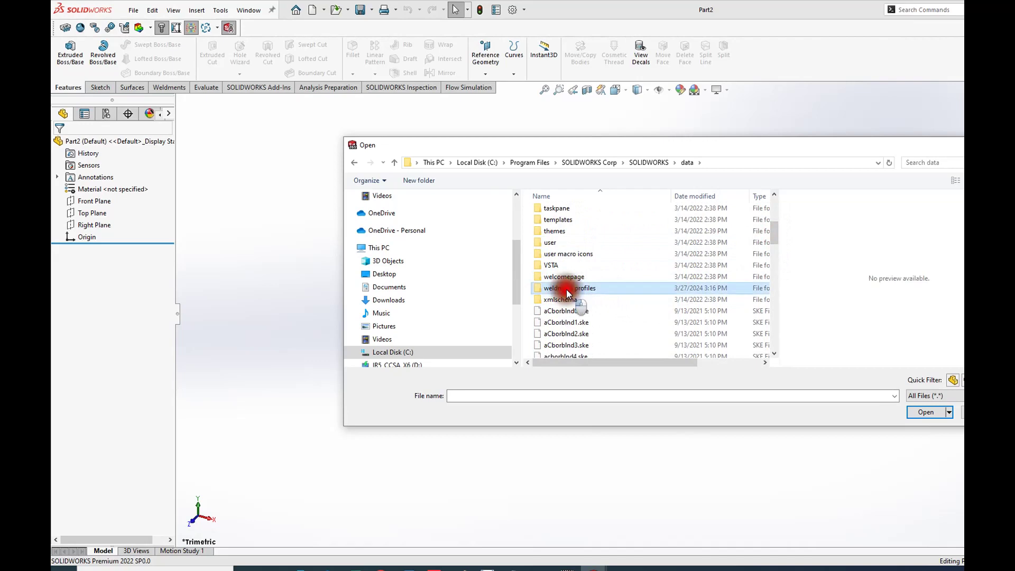
{"action": "double_click", "coordinate": [567, 291]}
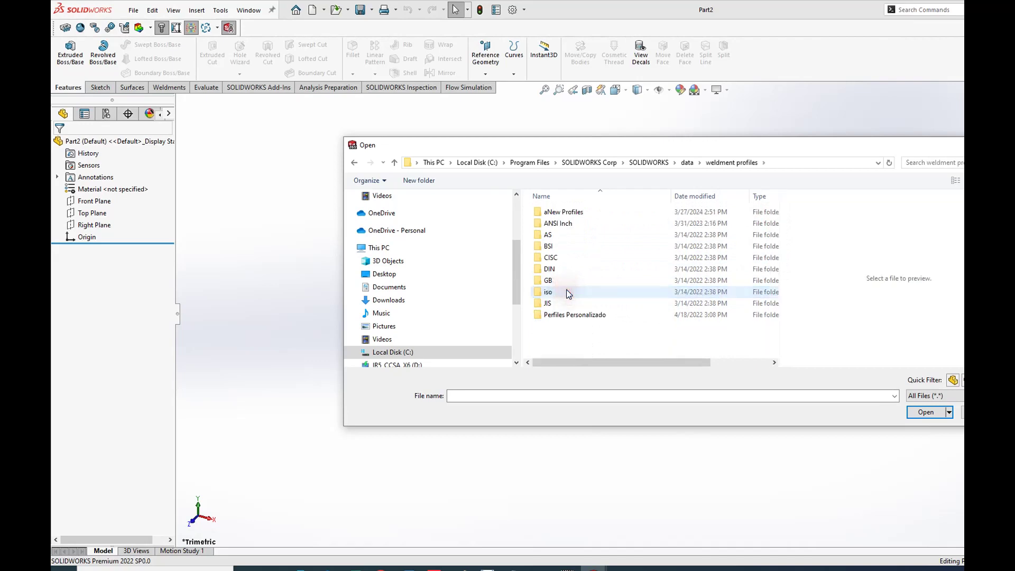
- Open the square tube profile TS2.5x2.5x0.25.SLDLFP from the ANSI Inch, Tube (square) folder with read-only access
{"action": "double_click", "coordinate": [564, 225]}
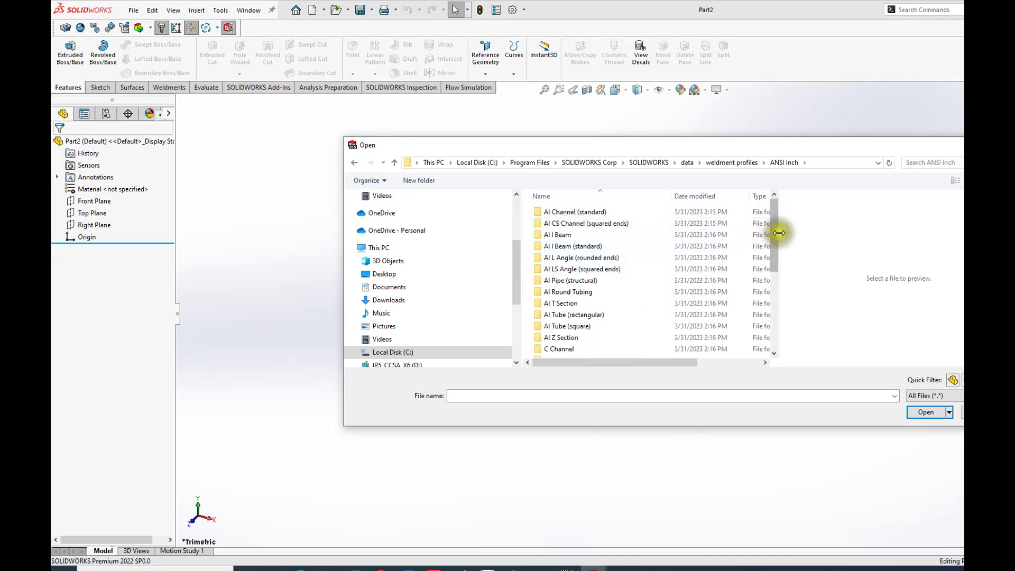
{"action": "left_click_drag", "start_coordinate": [776, 235], "coordinate": [773, 317]}
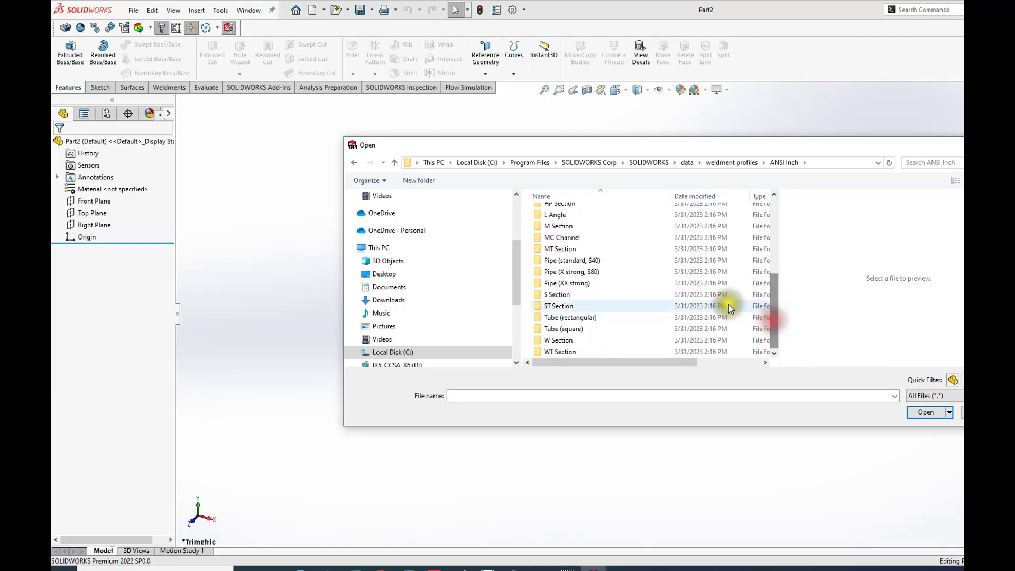
{"action": "double_click", "coordinate": [561, 331]}
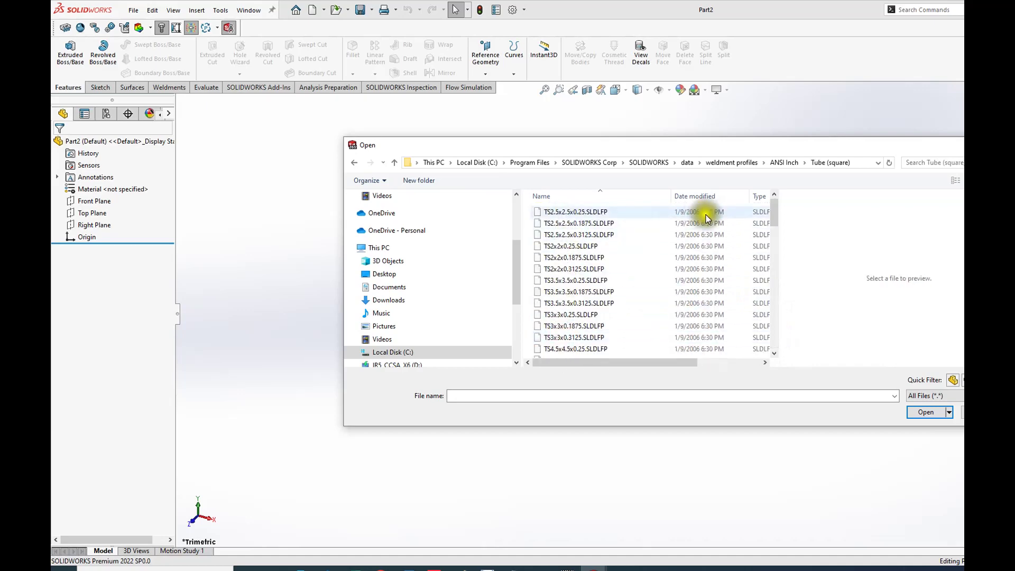
{"action": "mouse_move", "coordinate": [772, 211]}
{"action": "left_mouse_down"}
{"action": "mouse_move", "coordinate": [771, 338]}
{"action": "mouse_move", "coordinate": [769, 199]}
{"action": "left_mouse_up"}
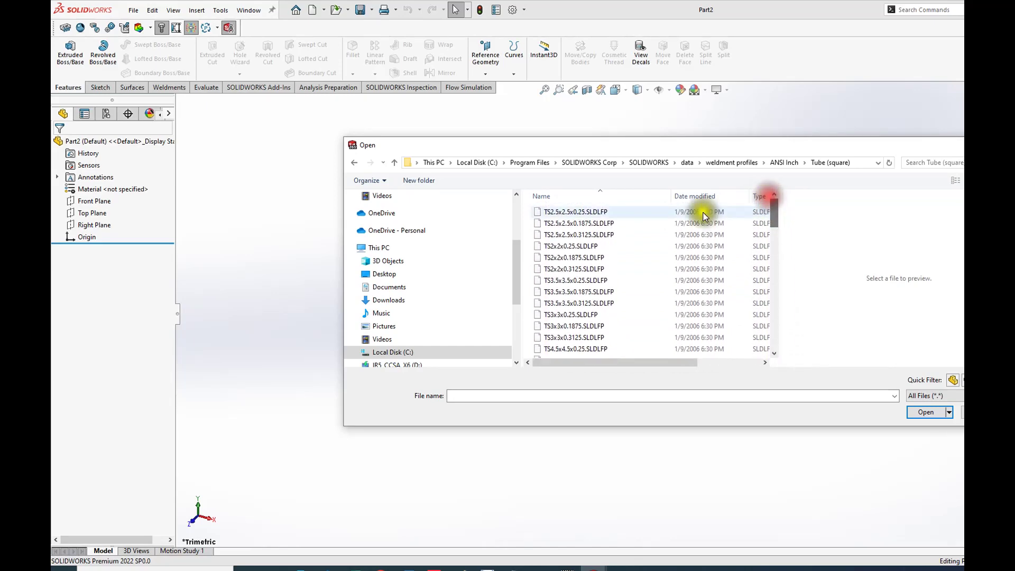
{"action": "left_click", "coordinate": [563, 211]}
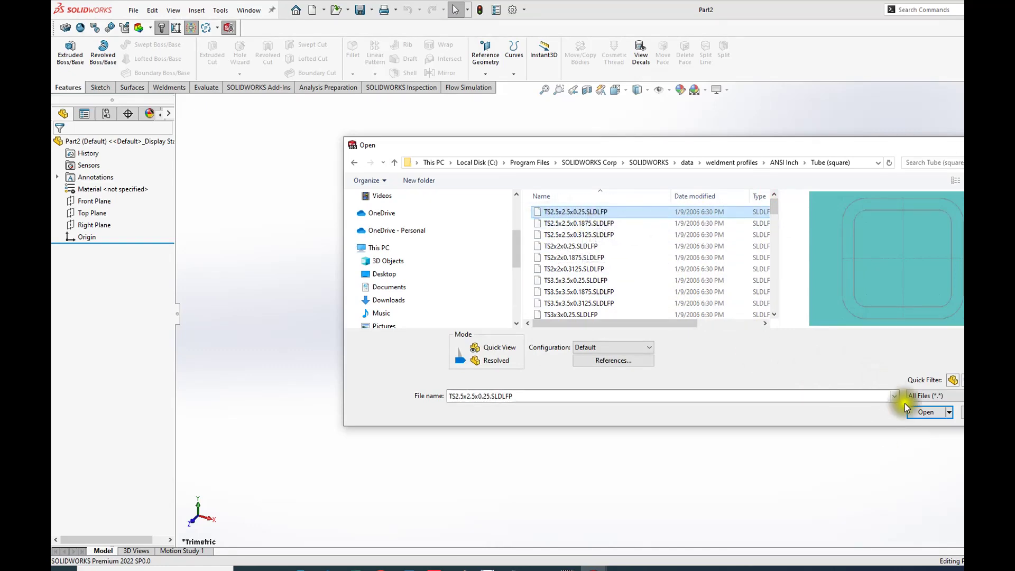
{"action": "left_click", "coordinate": [925, 412]}
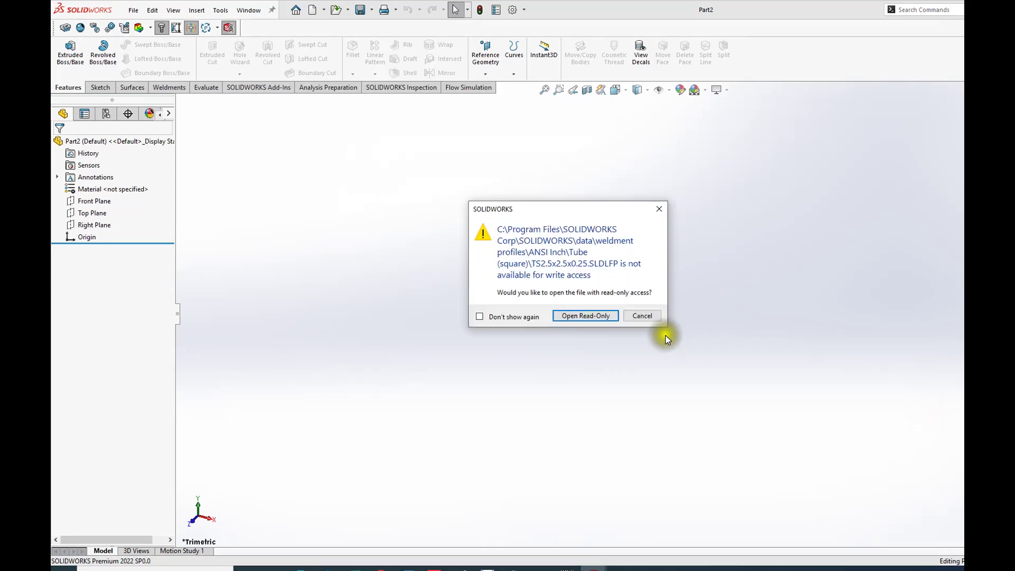
{"action": "left_click", "coordinate": [562, 316]}
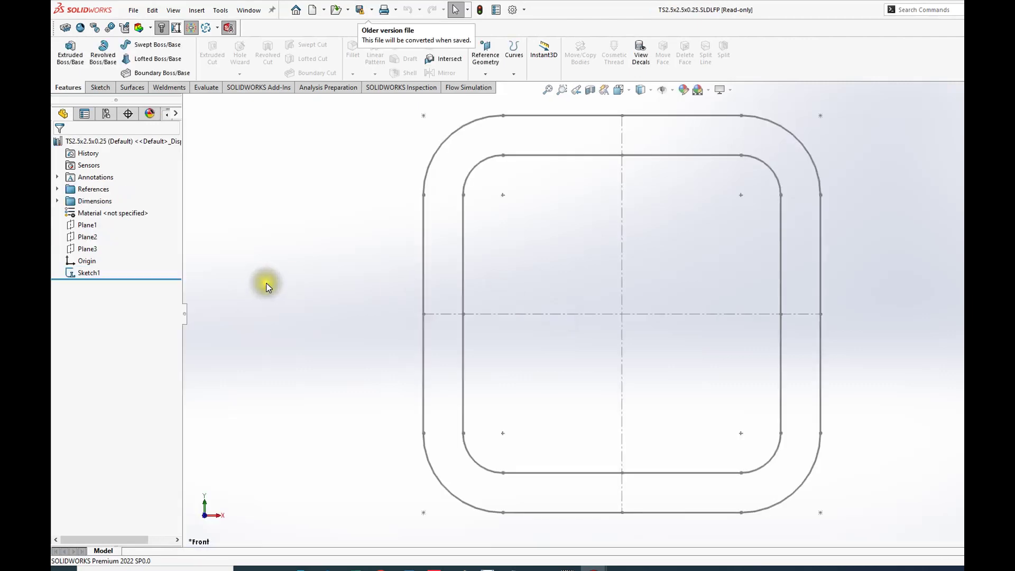
- Edit Sketch1 of the tube profile and set the wall thickness dimension to 0.065 in
{"action": "key", "text": "f"}
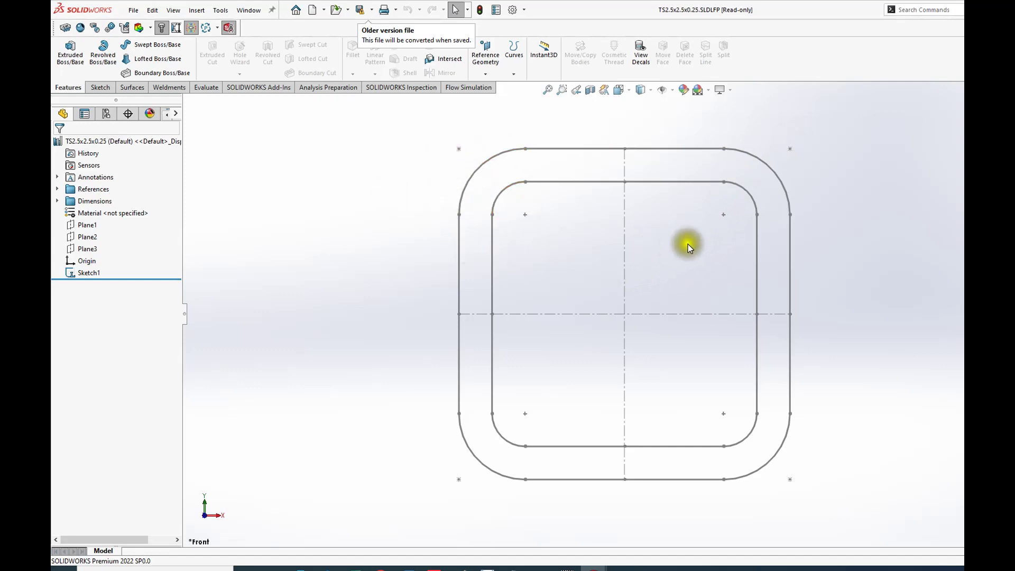
{"action": "right_click", "coordinate": [84, 272]}
{"action": "left_click", "coordinate": [93, 235]}
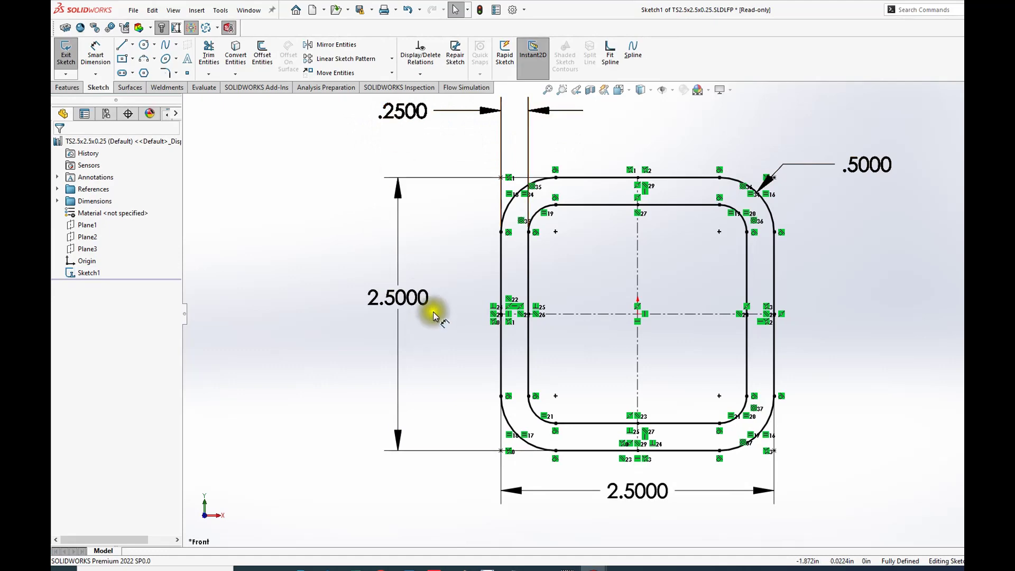
{"action": "double_click", "coordinate": [404, 112]}
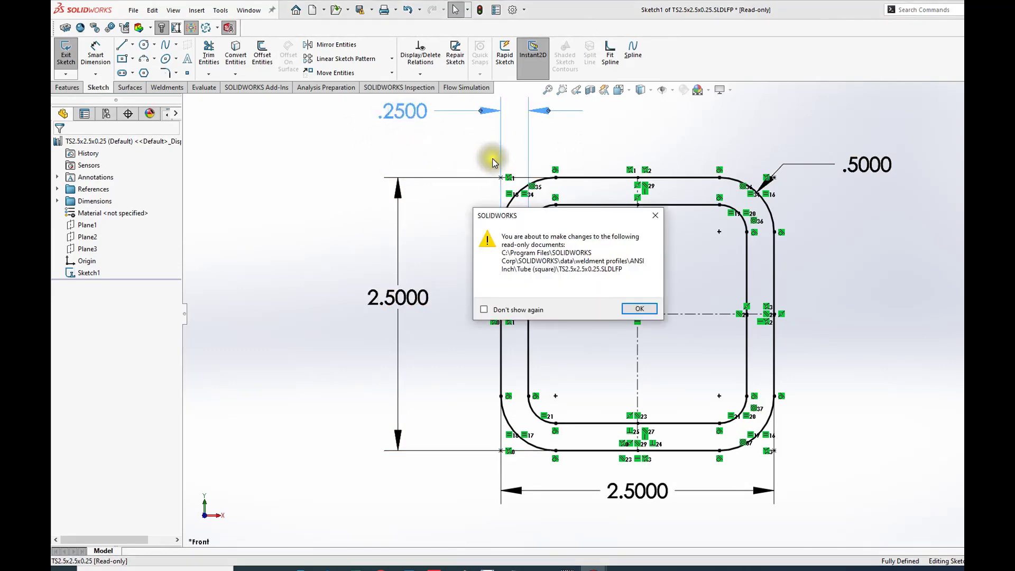
{"action": "left_click", "coordinate": [654, 307]}
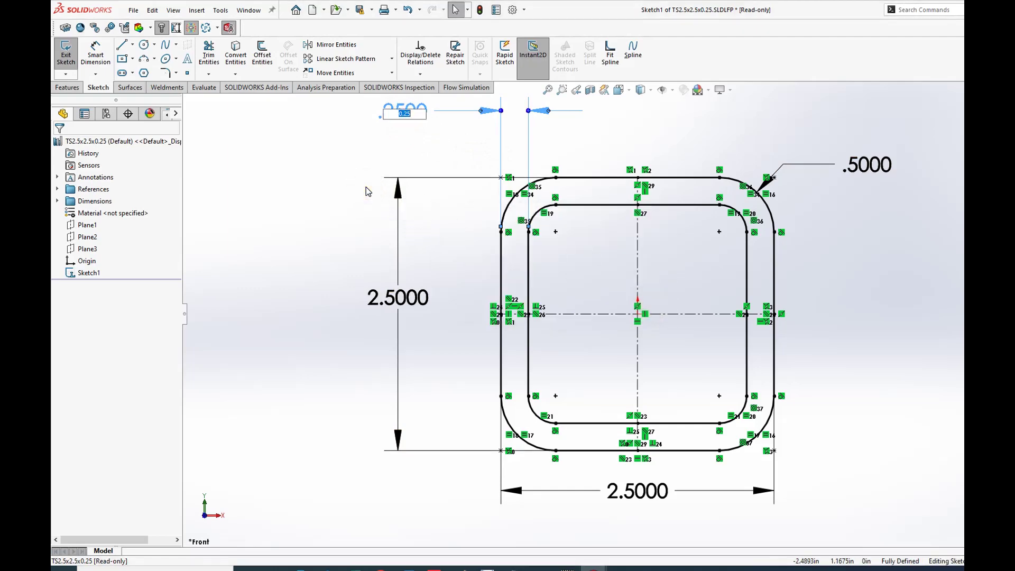
{"action": "key", "text": "BackSpace"}
{"action": "type", "text": "0.065"}
{"action": "key", "text": "Return"}
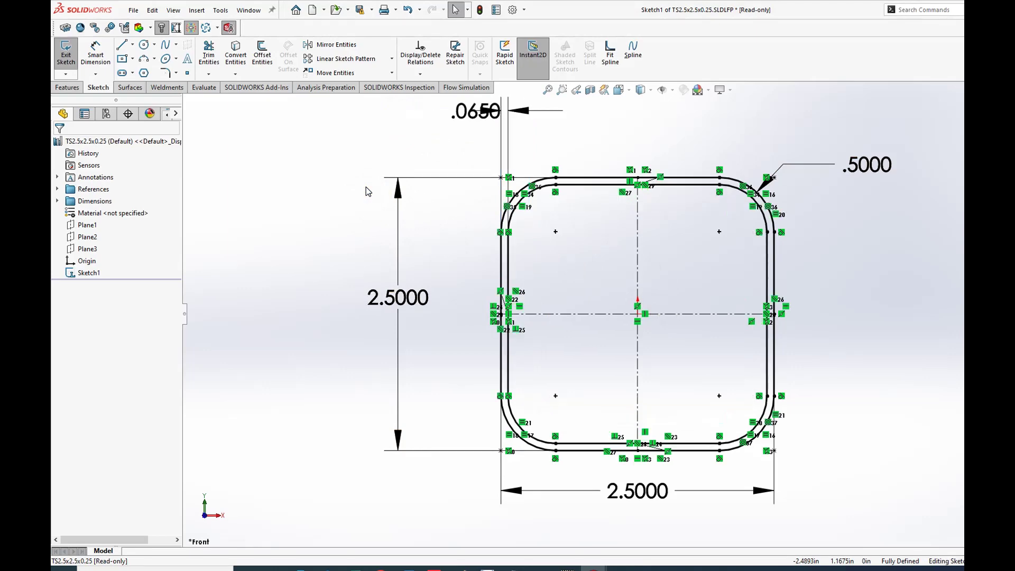
- Set both the overall height and the overall width of the tube profile to 1 in
{"action": "left_click", "coordinate": [391, 304]}
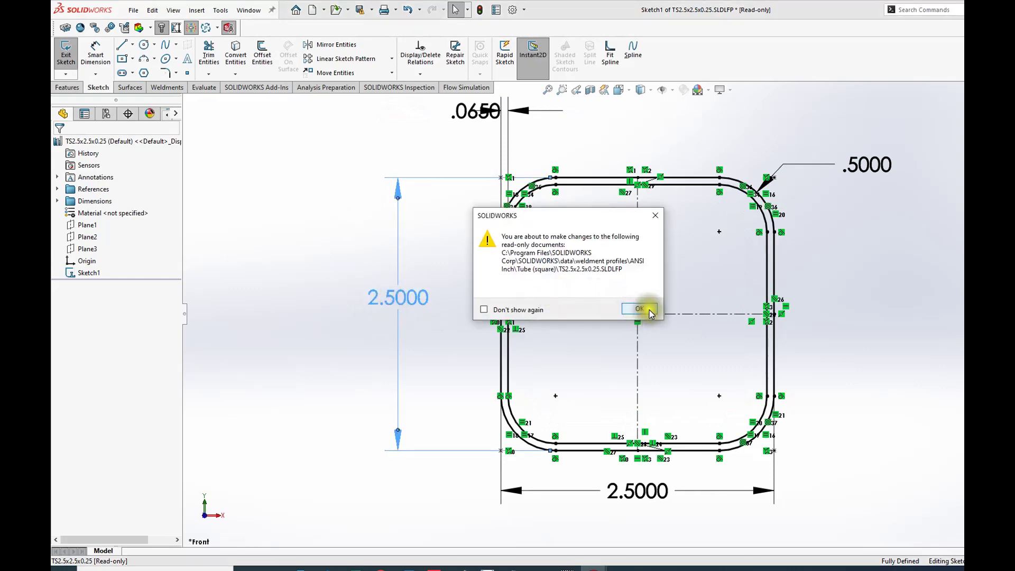
{"action": "left_click", "coordinate": [642, 309]}
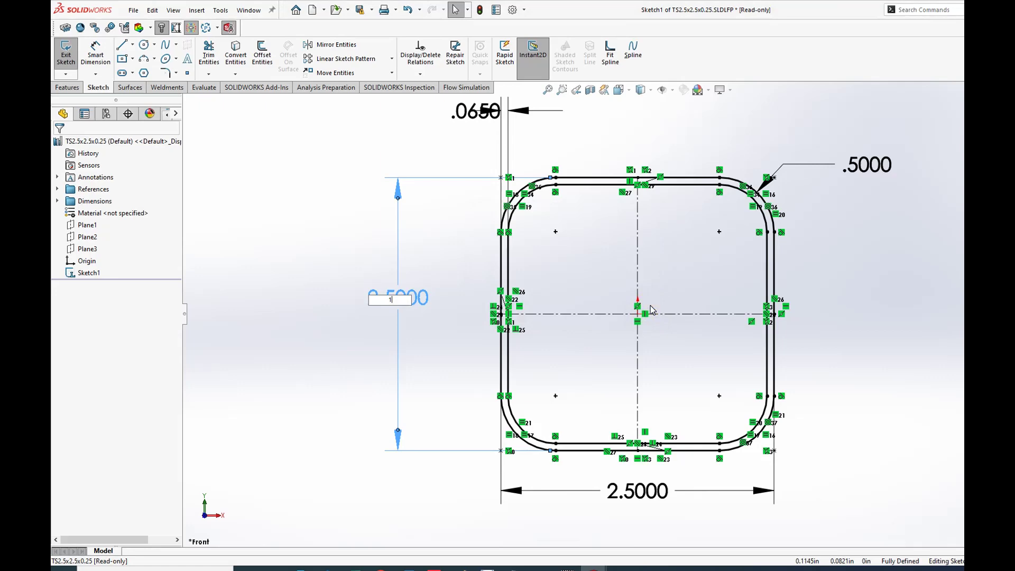
{"action": "key", "text": "Return"}
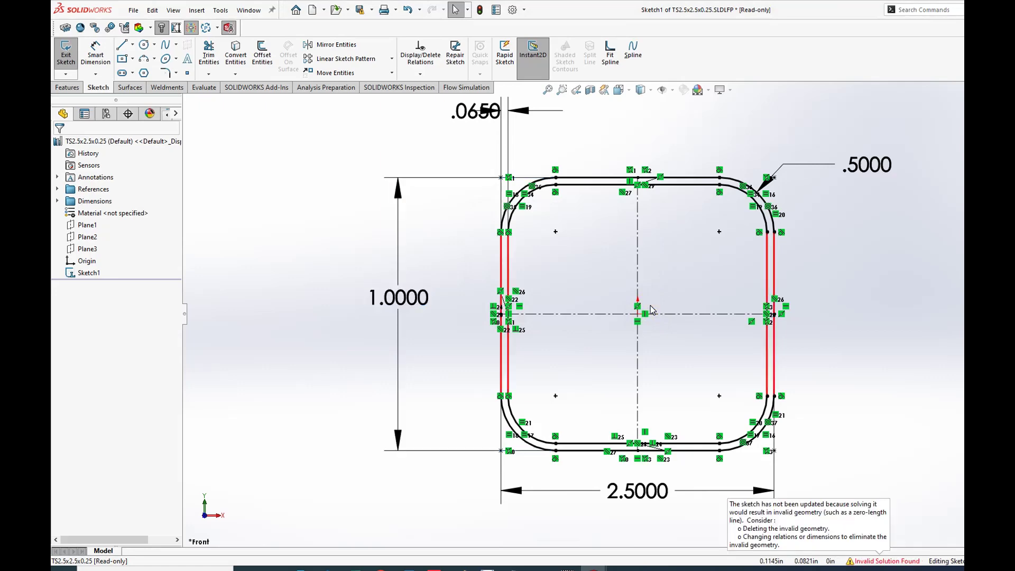
{"action": "double_click", "coordinate": [637, 489]}
{"action": "left_click", "coordinate": [639, 309]}
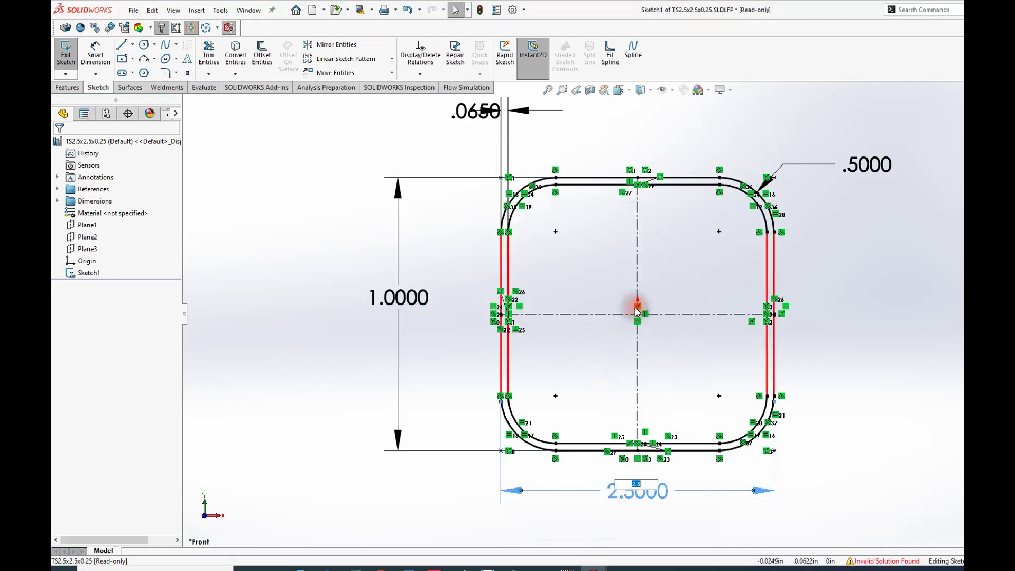
{"action": "key", "text": "Return"}
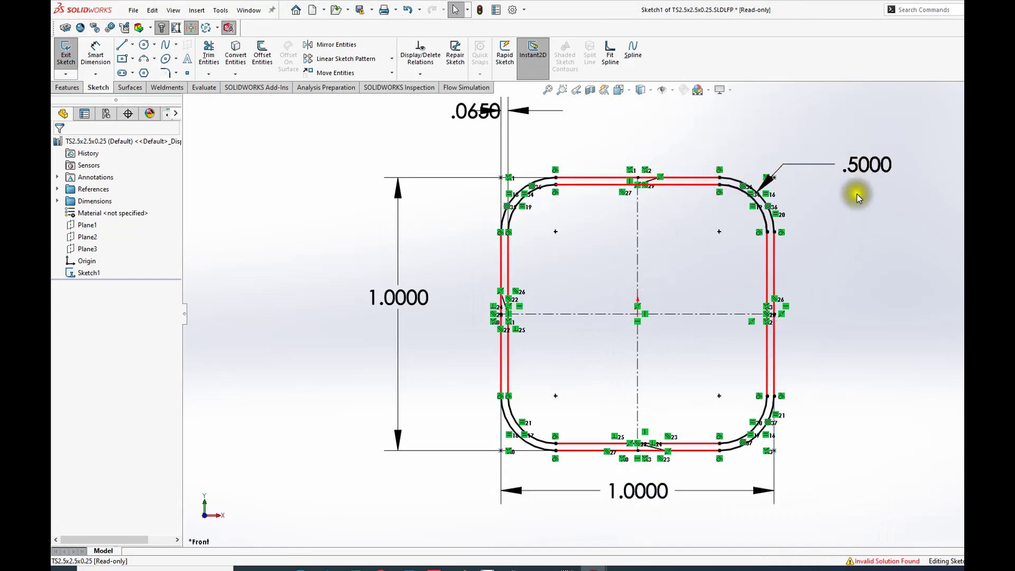
- Set the outer corner radius of the tube profile to 0.1 in and inspect the rounded corners
{"action": "double_click", "coordinate": [857, 167]}
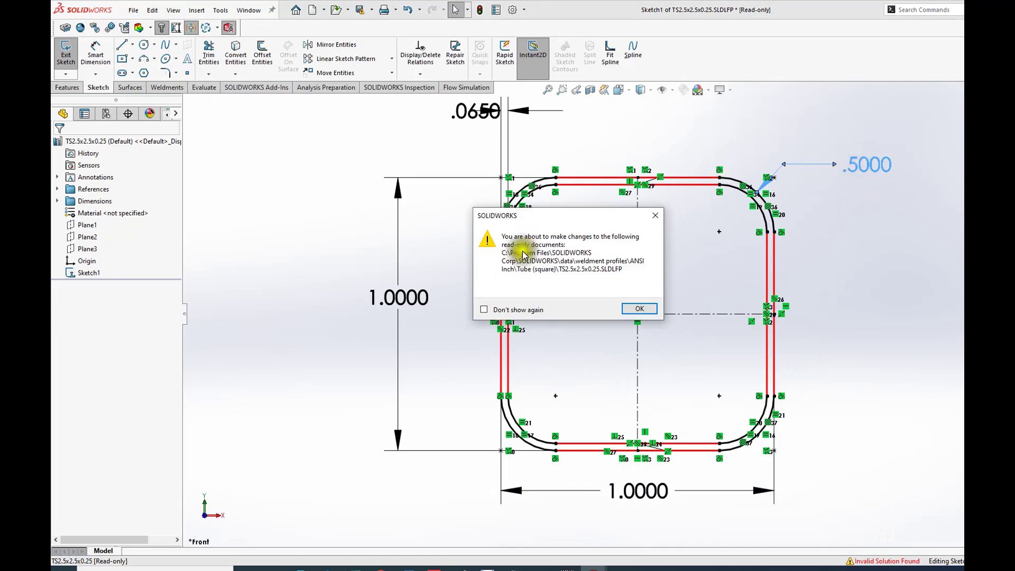
{"action": "left_click", "coordinate": [640, 309]}
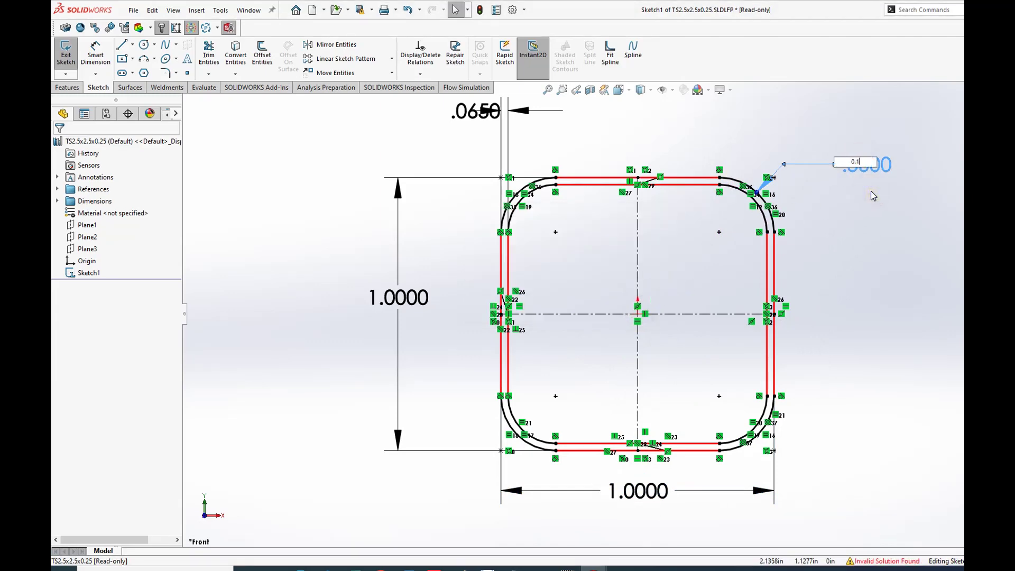
{"action": "type", "text": "0.1"}
{"action": "key", "text": "Return"}
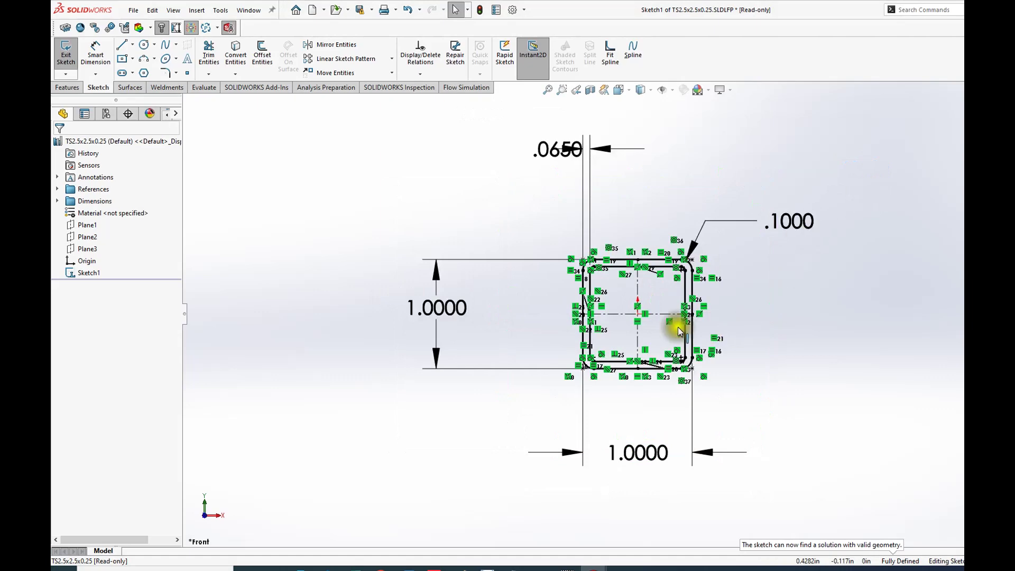
{"action": "scroll", "coordinate": [658, 329], "scroll_direction": "down", "scroll_amount": 3}
{"action": "scroll", "coordinate": [658, 329], "scroll_direction": "down", "scroll_amount": 2}
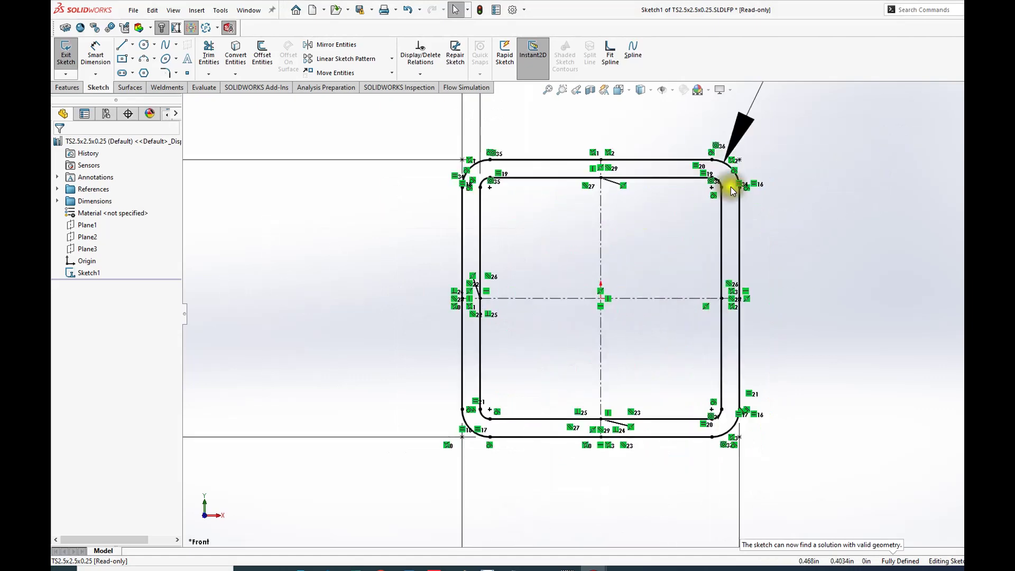
{"action": "scroll", "coordinate": [638, 325], "scroll_direction": "up", "scroll_amount": 4}
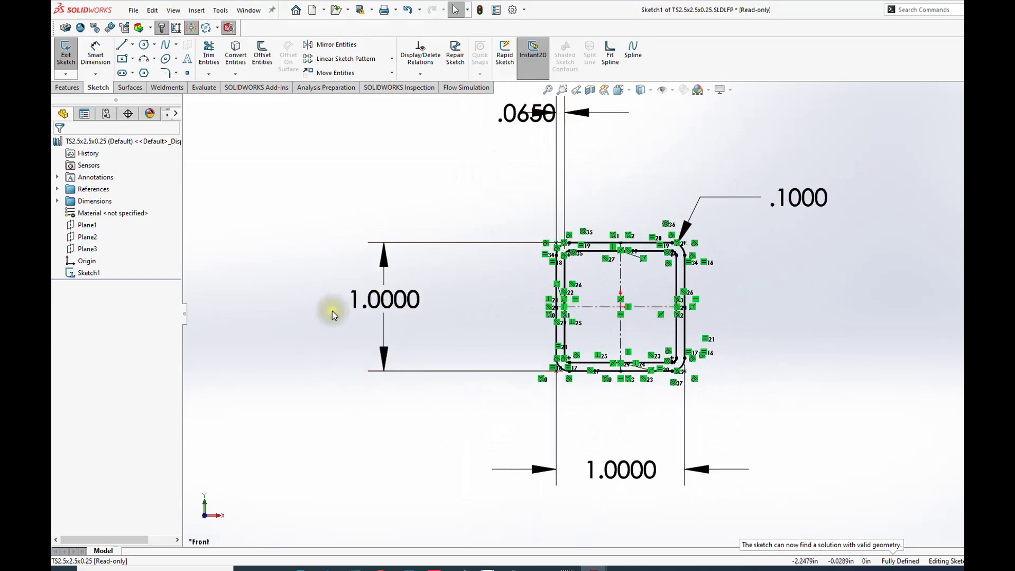
{"action": "left_click", "coordinate": [268, 247]}
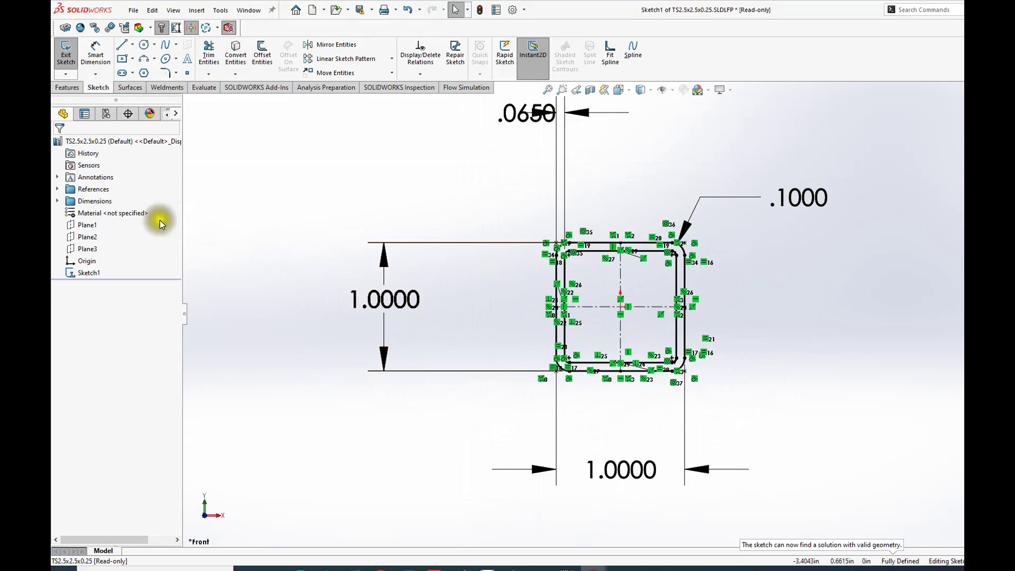
{"action": "left_click", "coordinate": [98, 214]}
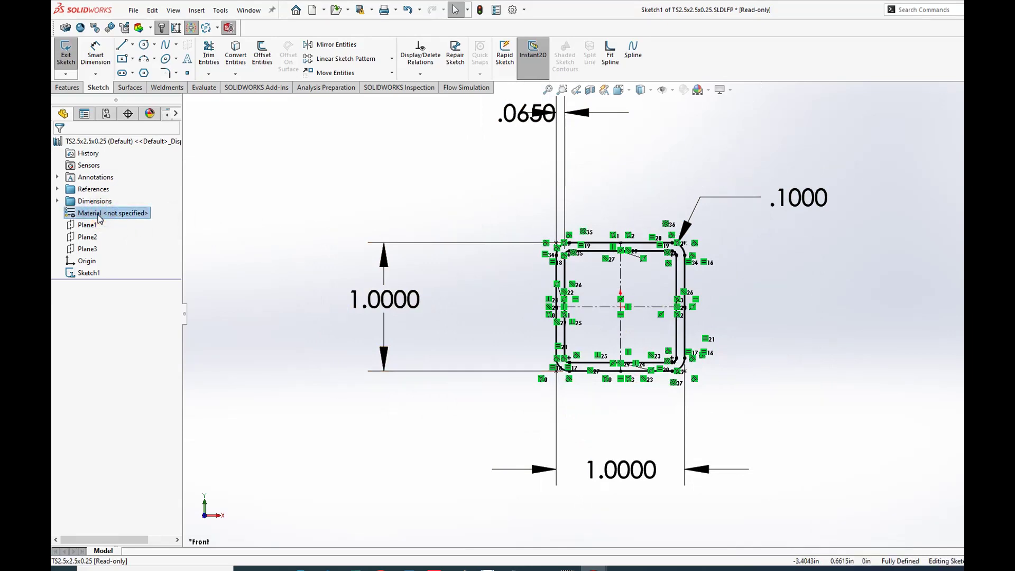
{"action": "left_click", "coordinate": [114, 213]}
{"action": "left_click", "coordinate": [86, 213]}
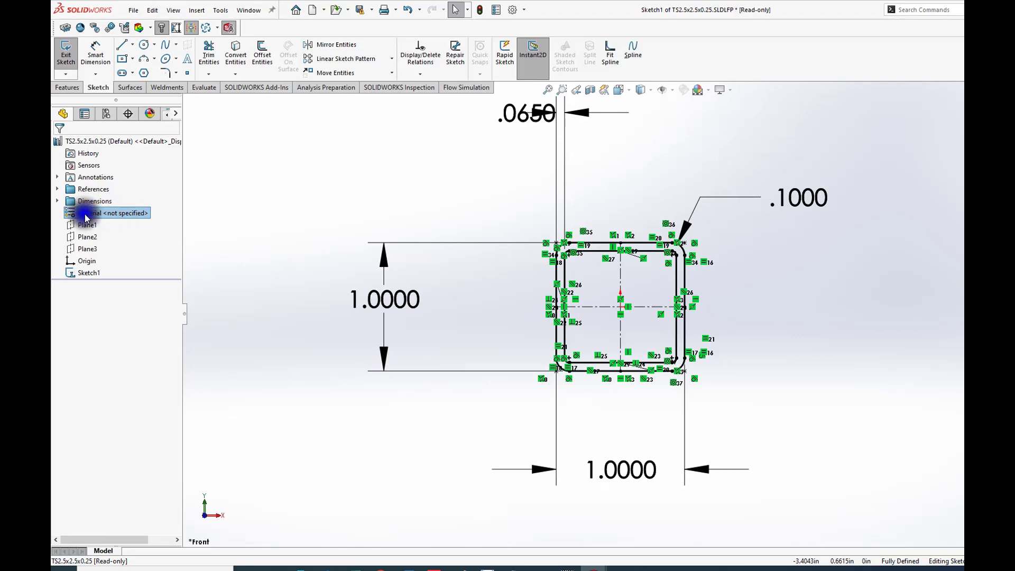
{"action": "right_click", "coordinate": [86, 214]}
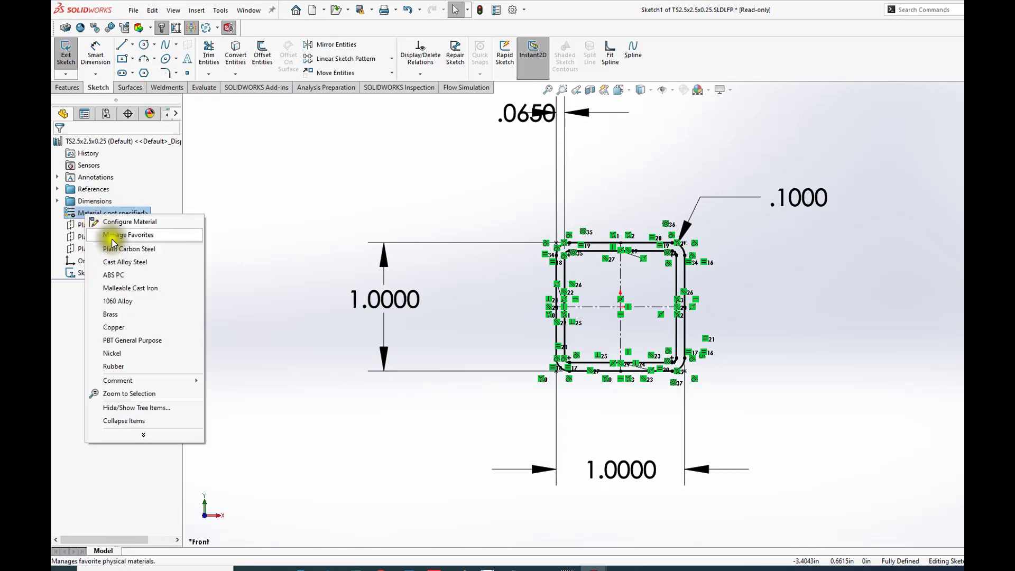
{"action": "left_click", "coordinate": [120, 223]}
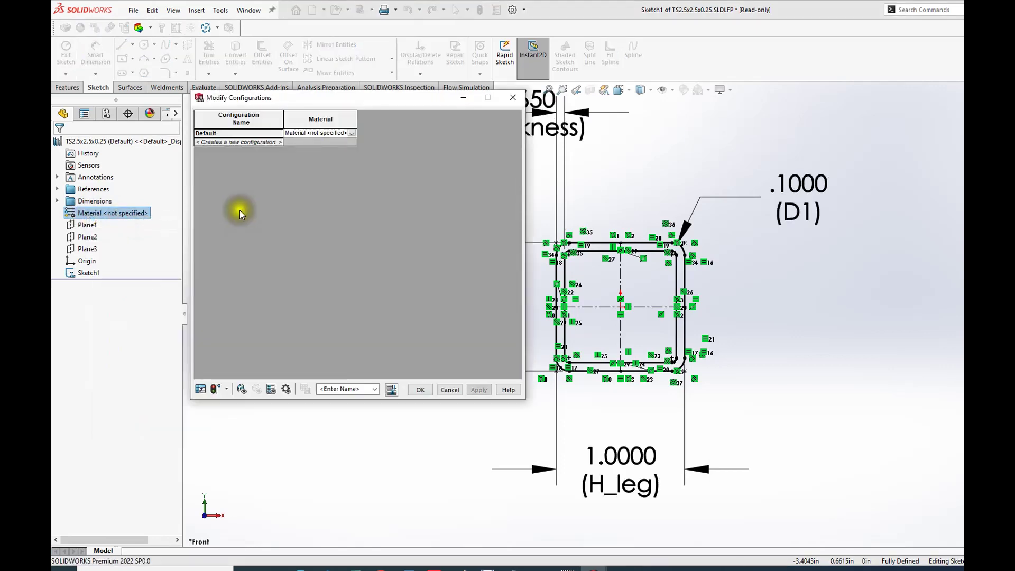
{"action": "left_click", "coordinate": [512, 97]}
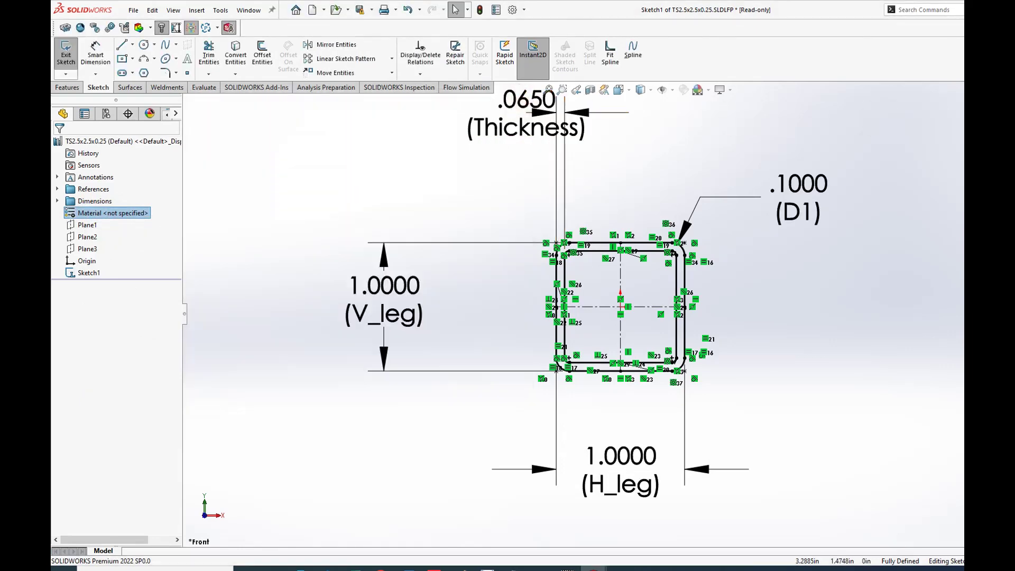
- Exit the sketch and apply Galvanized Steel from the Steel category as the tube profile's material
{"action": "left_click", "coordinate": [1014, 117]}
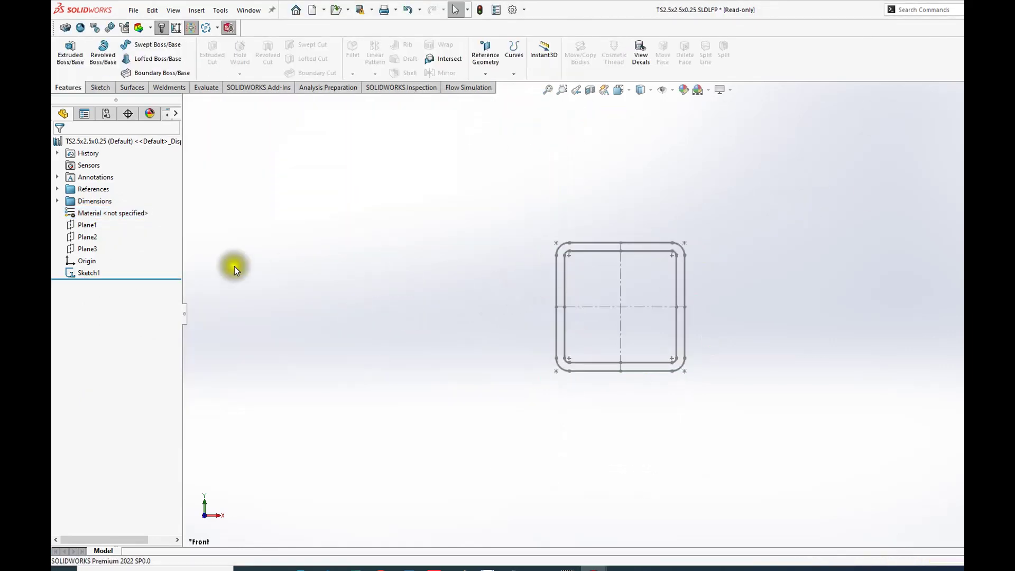
{"action": "right_click", "coordinate": [125, 214]}
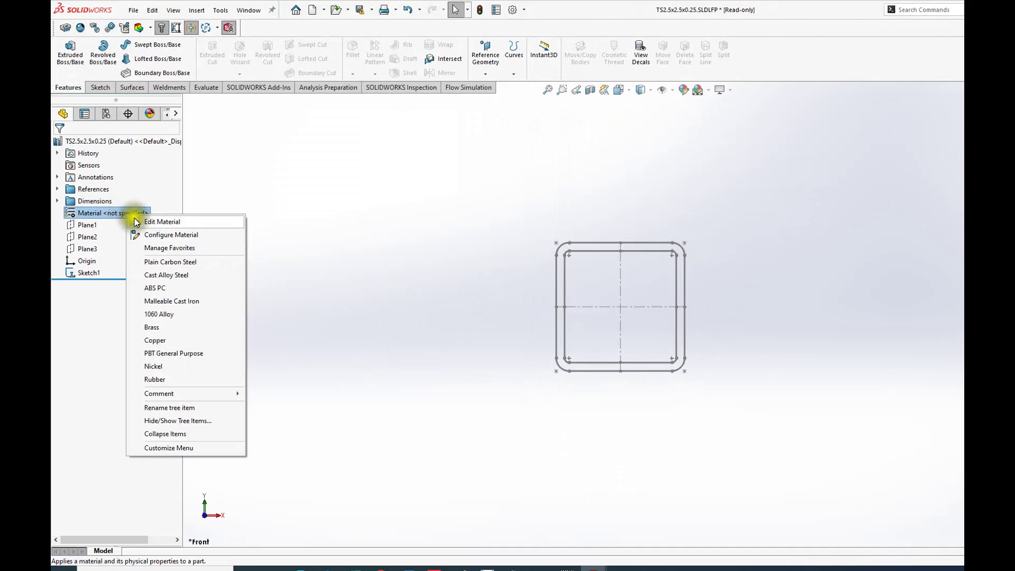
{"action": "left_click", "coordinate": [144, 223]}
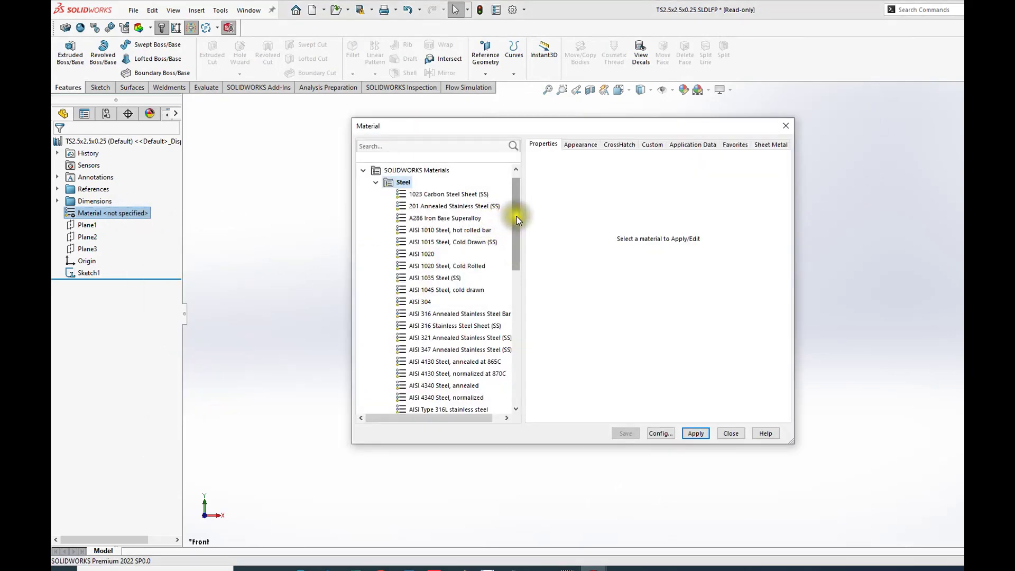
{"action": "left_click_drag", "start_coordinate": [516, 217], "coordinate": [516, 274]}
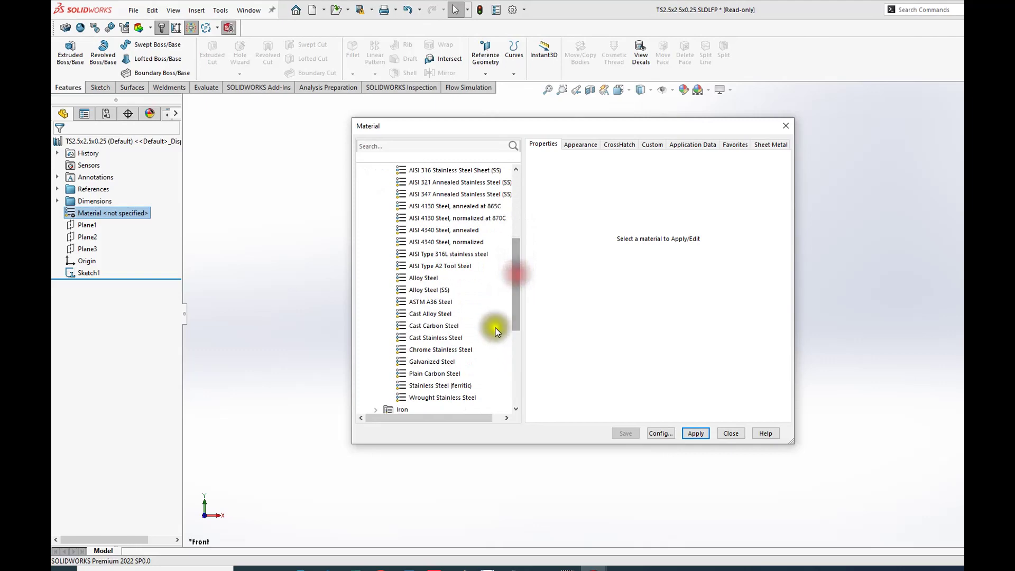
{"action": "left_click", "coordinate": [427, 364]}
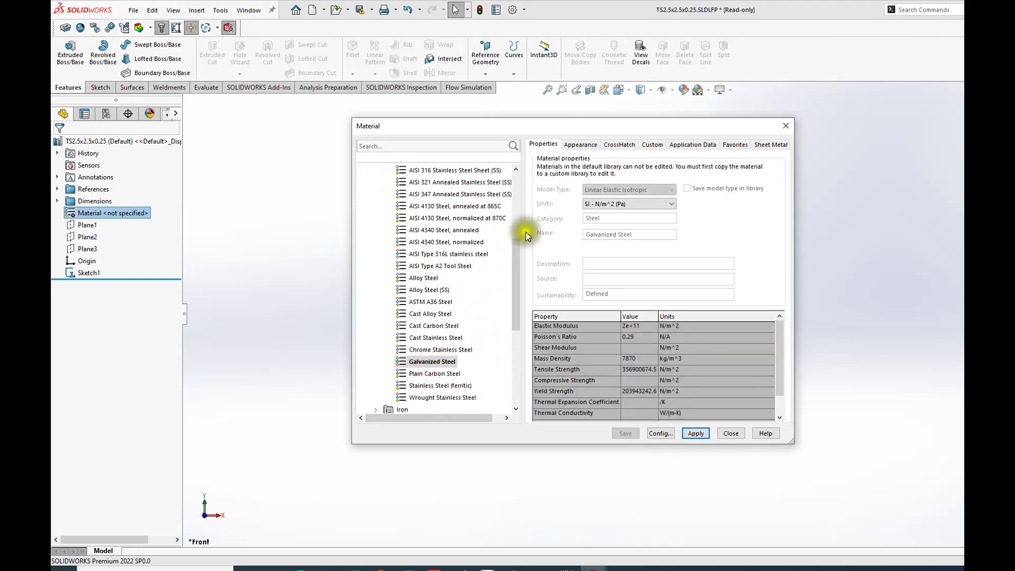
{"action": "left_click", "coordinate": [696, 434]}
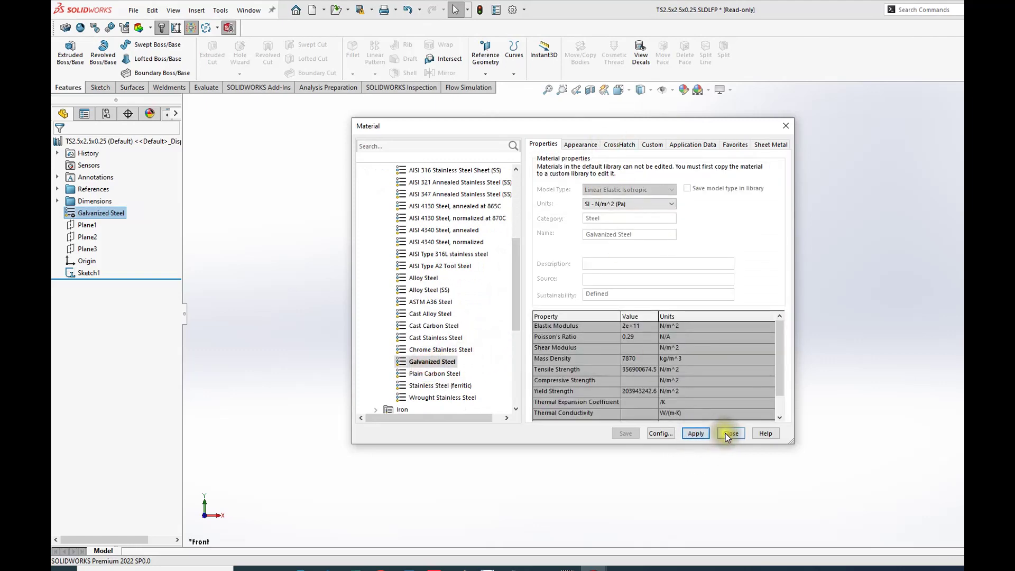
{"action": "left_click", "coordinate": [731, 433]}
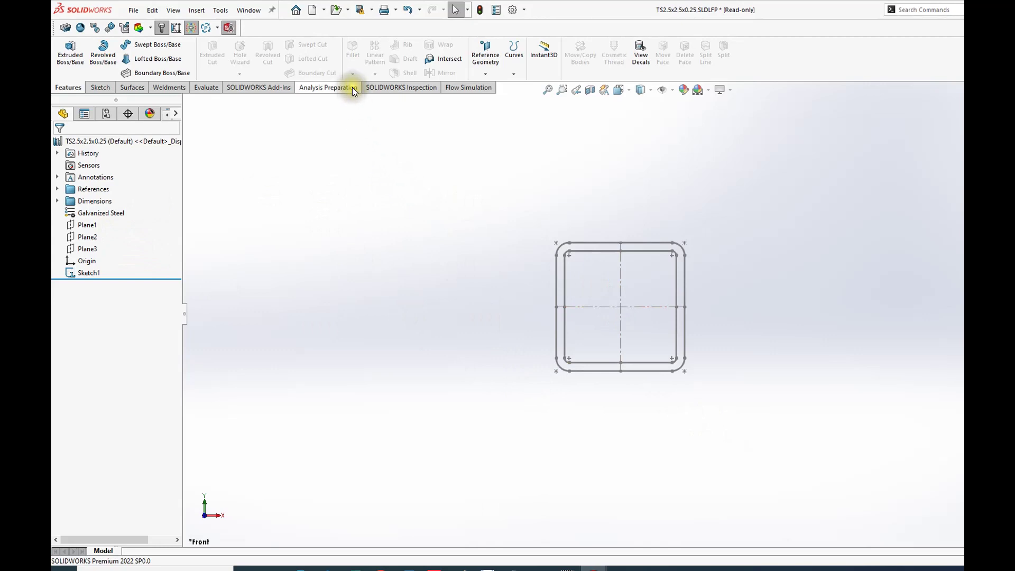
- Start saving a copy of the tube profile as a new file and browse to the Documents folder
{"action": "left_click", "coordinate": [371, 9]}
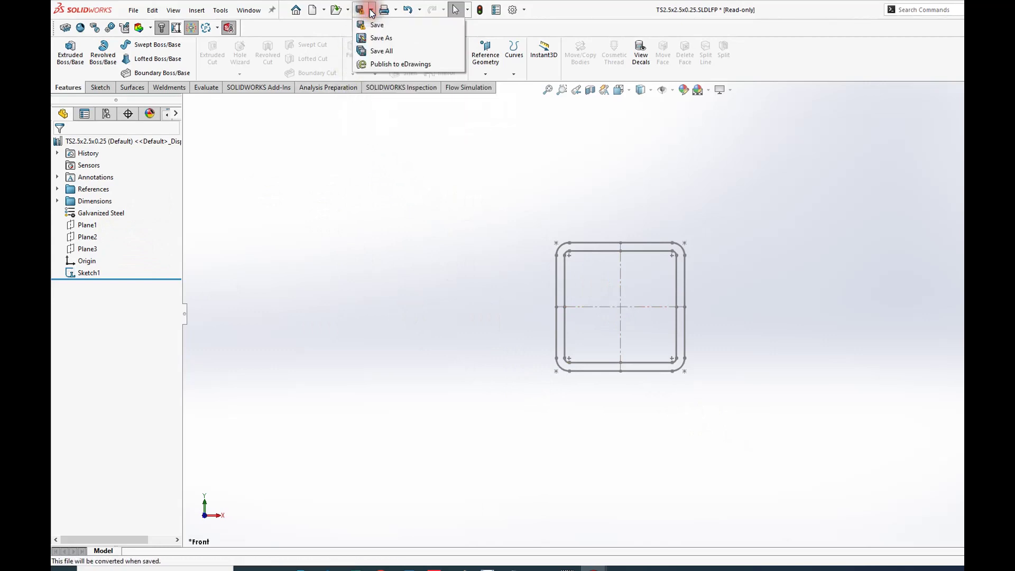
{"action": "left_click", "coordinate": [370, 38]}
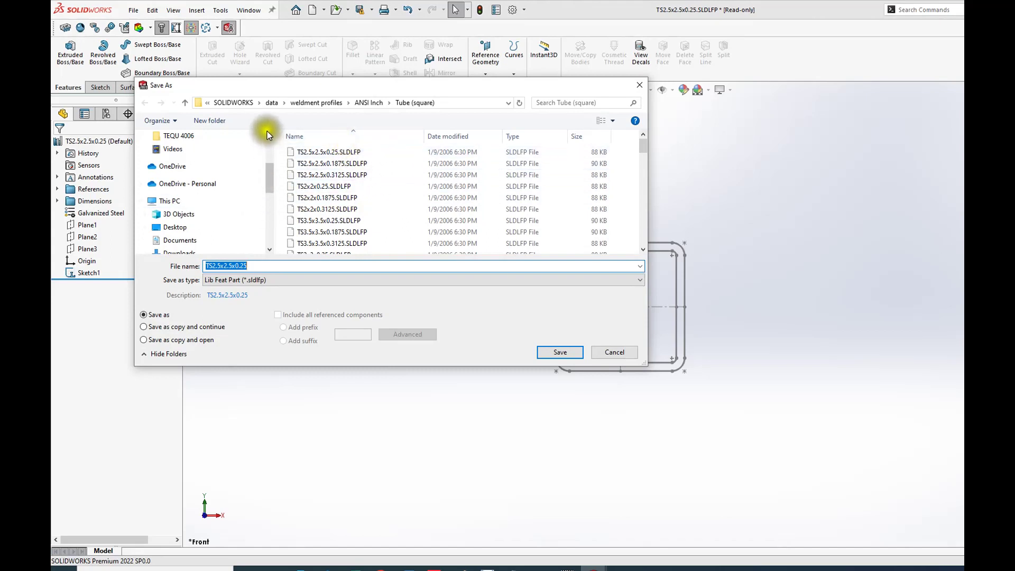
{"action": "left_click_drag", "start_coordinate": [268, 175], "coordinate": [265, 137]}
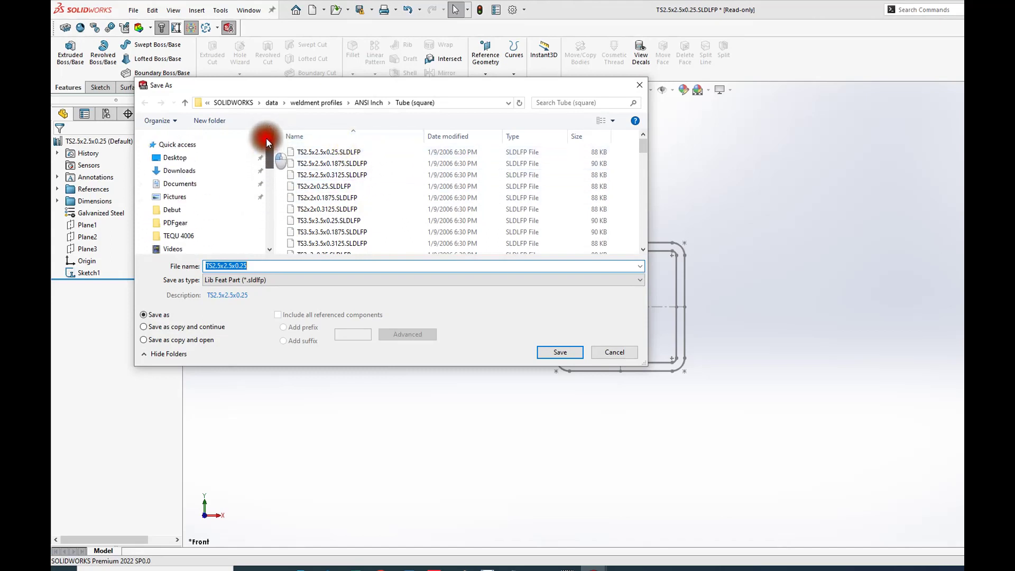
{"action": "left_click", "coordinate": [185, 103]}
{"action": "left_click", "coordinate": [185, 103]}
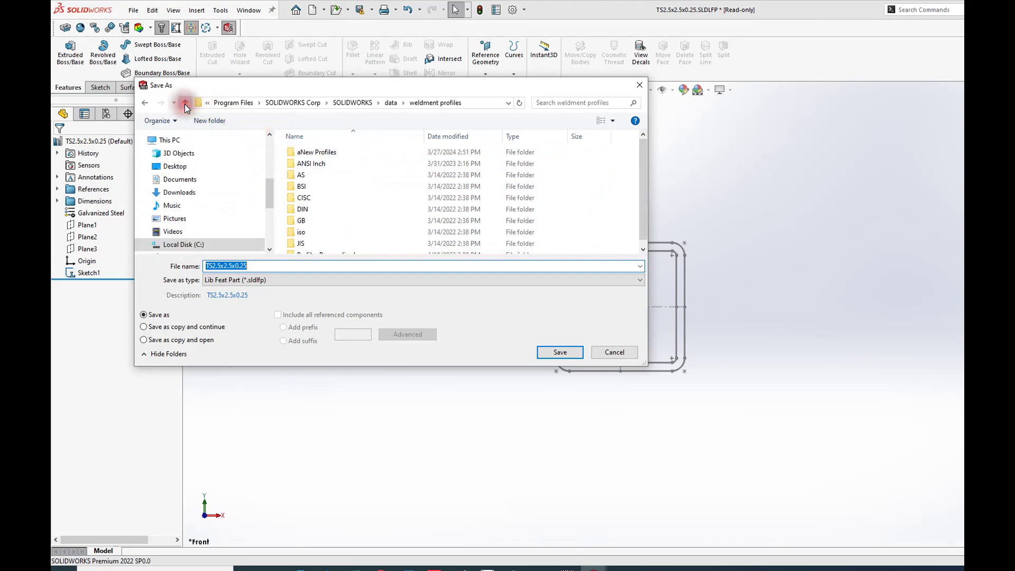
{"action": "left_click", "coordinate": [185, 103]}
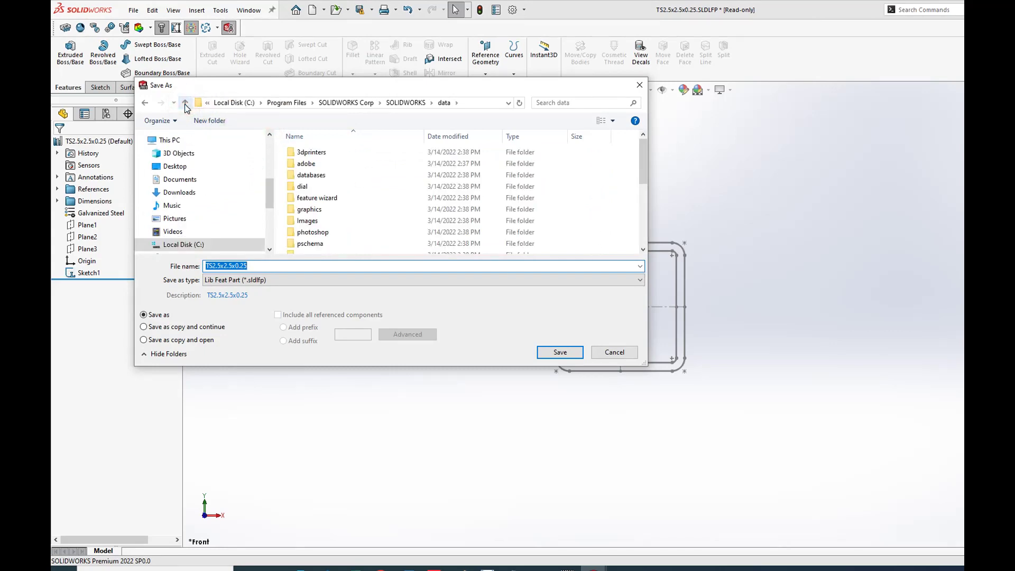
{"action": "left_click", "coordinate": [185, 104]}
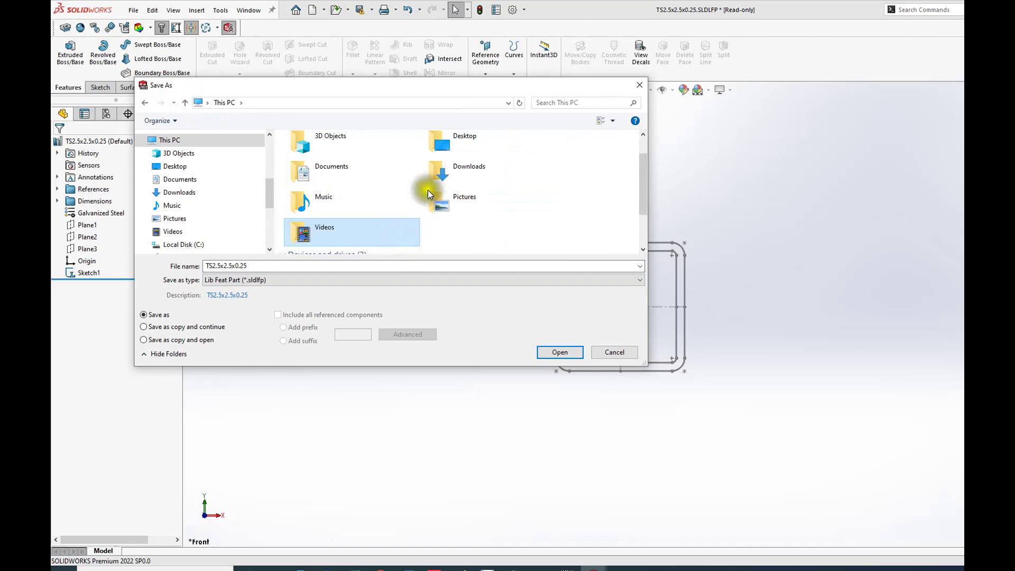
{"action": "double_click", "coordinate": [306, 170]}
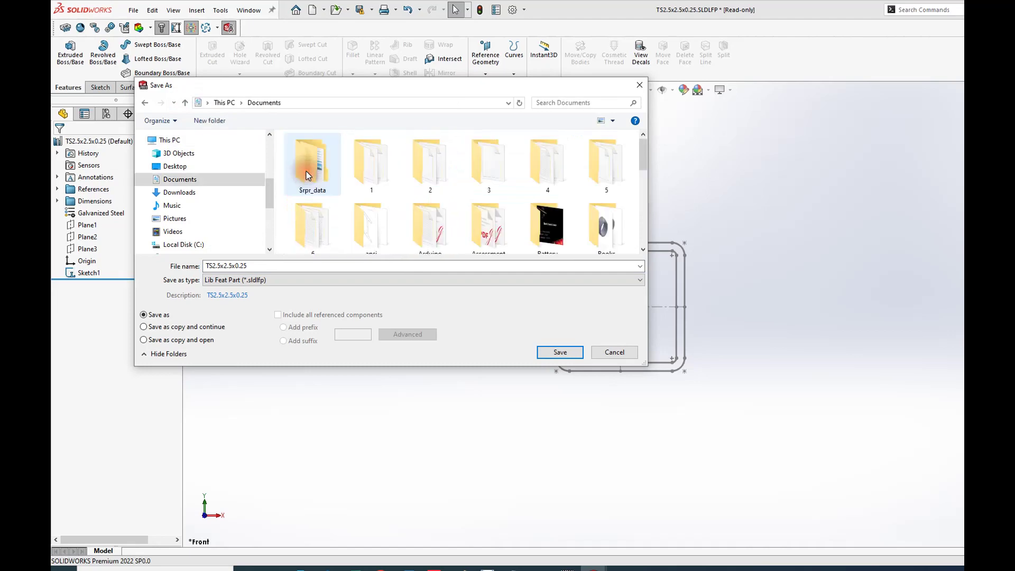
{"action": "left_click_drag", "start_coordinate": [642, 149], "coordinate": [645, 232]}
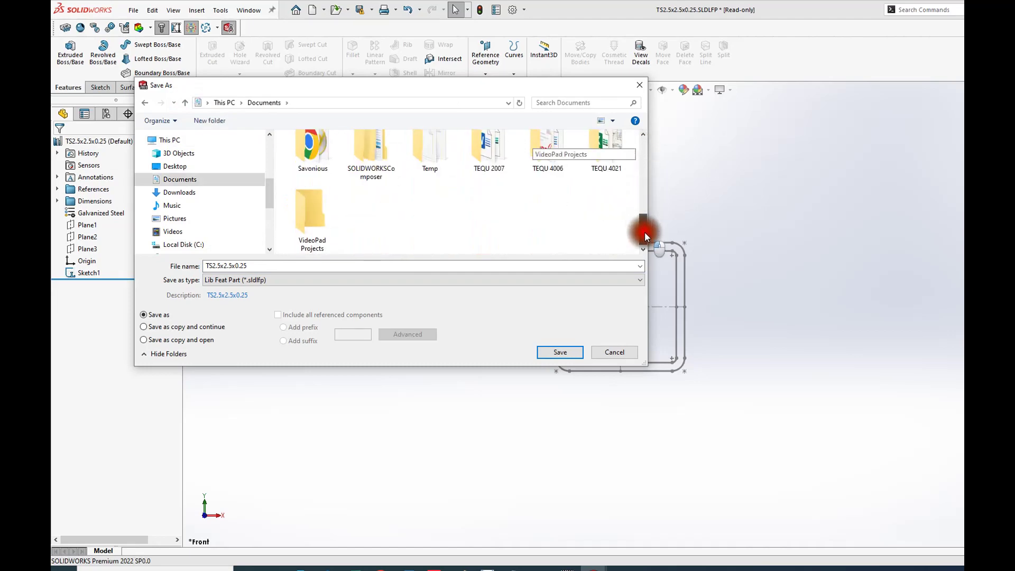
- Create a folder named TEMP Profiles in Documents and open it as the save location
{"action": "right_click", "coordinate": [375, 218]}
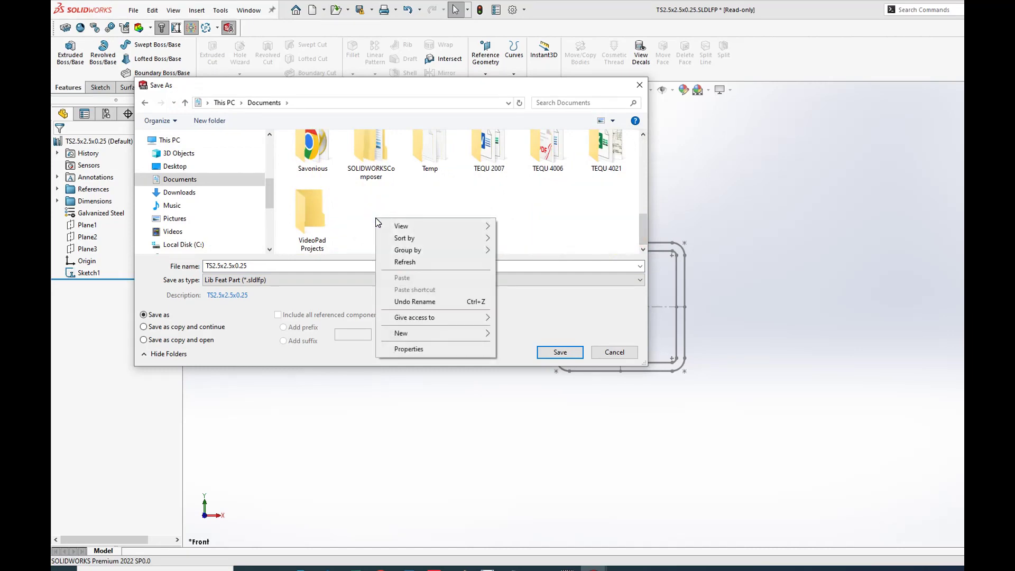
{"action": "mouse_move", "coordinate": [442, 334]}
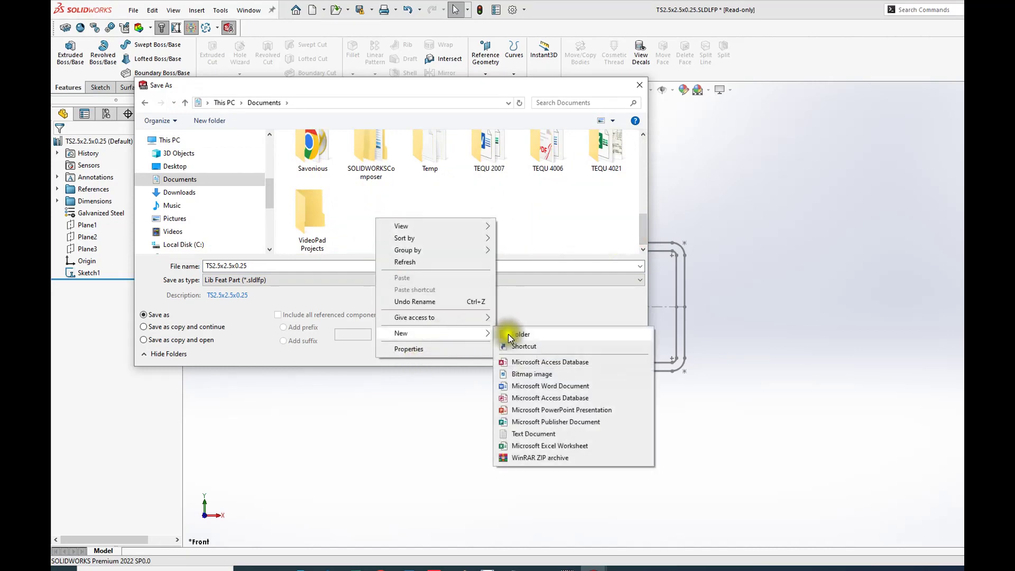
{"action": "left_click", "coordinate": [514, 334]}
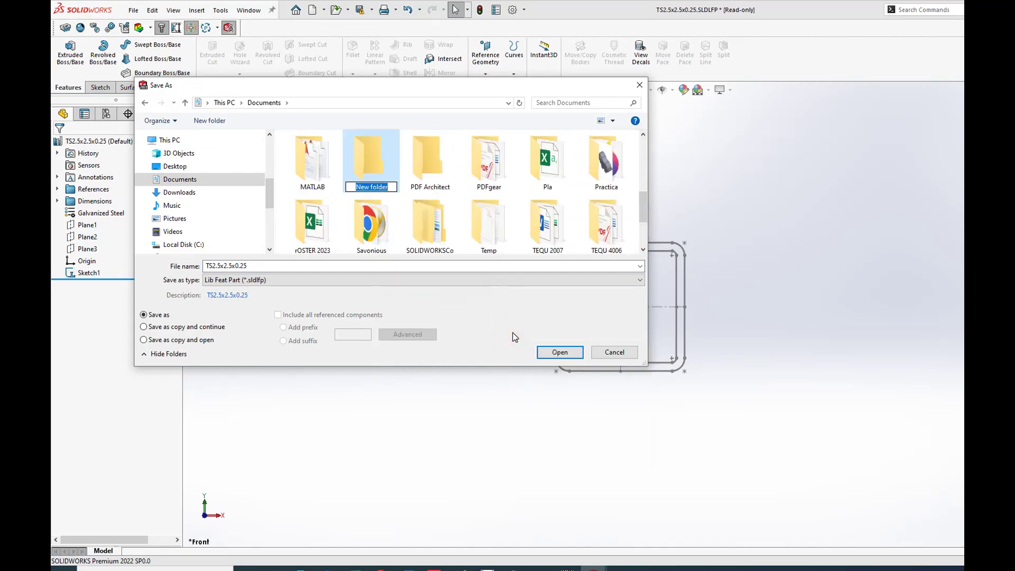
{"action": "type", "text": "TEMP Profiles"}
{"action": "double_click", "coordinate": [379, 158]}
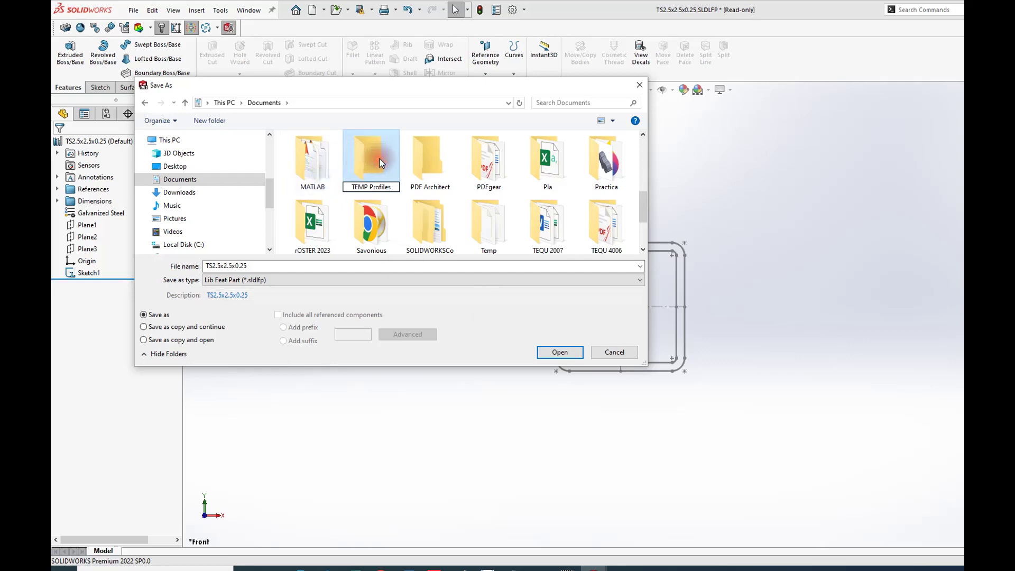
- Save the tube profile as the library feature part TS1x1x0.065 in TEMP Profiles, accepting conversion to the current version
{"action": "left_click", "coordinate": [218, 269]}
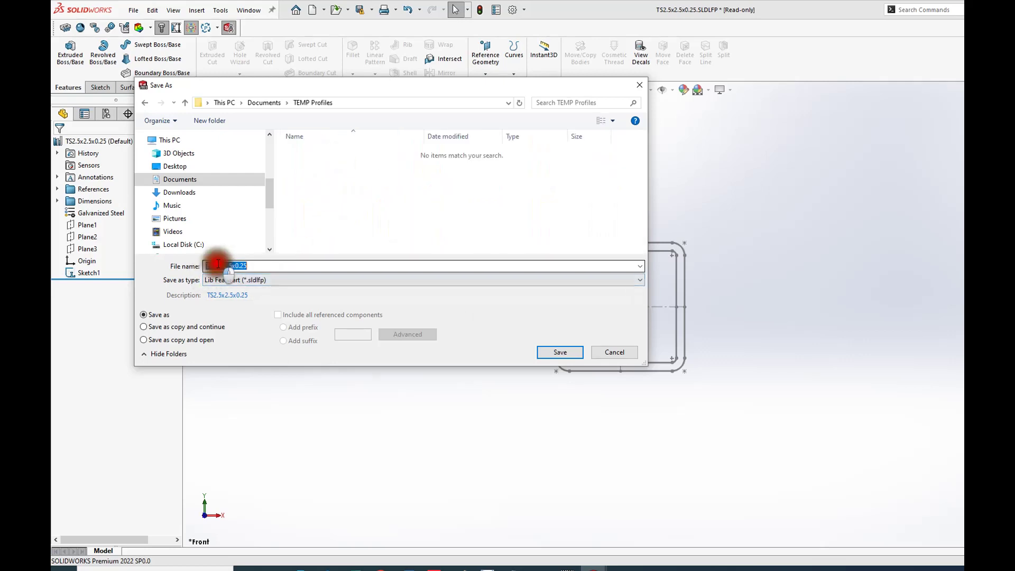
{"action": "left_click", "coordinate": [258, 281]}
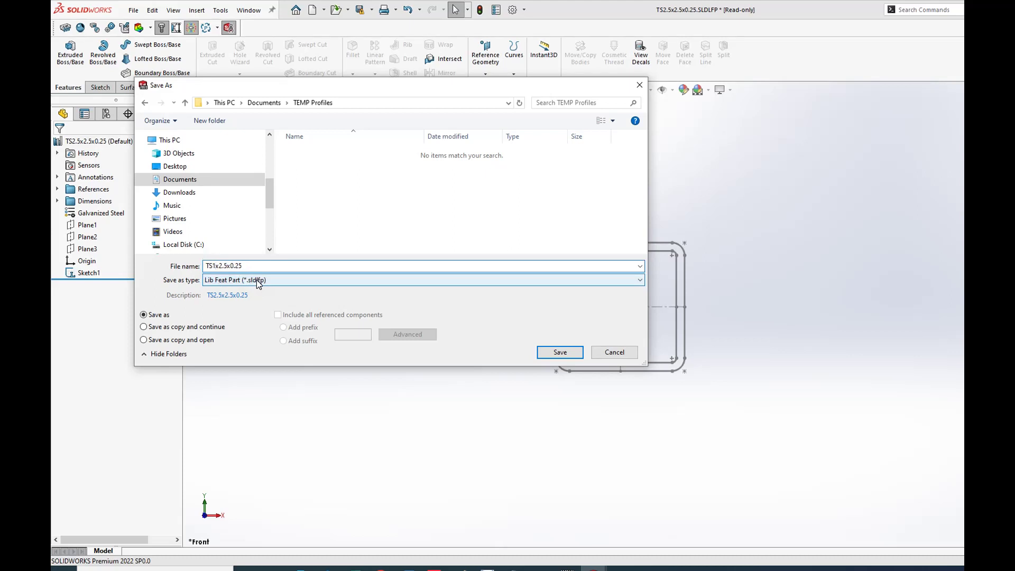
{"action": "left_click", "coordinate": [237, 266]}
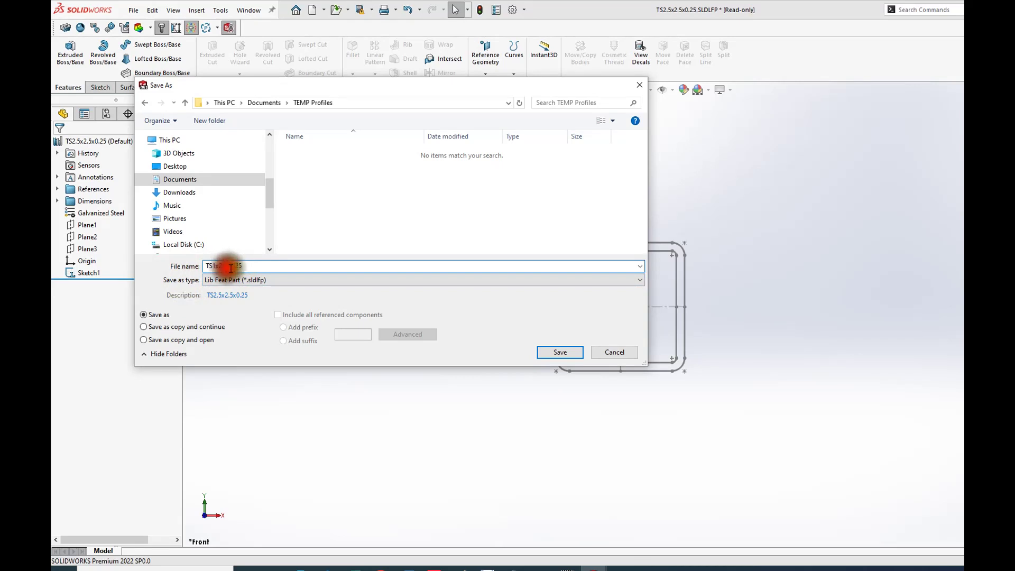
{"action": "key", "text": "BackSpace"}
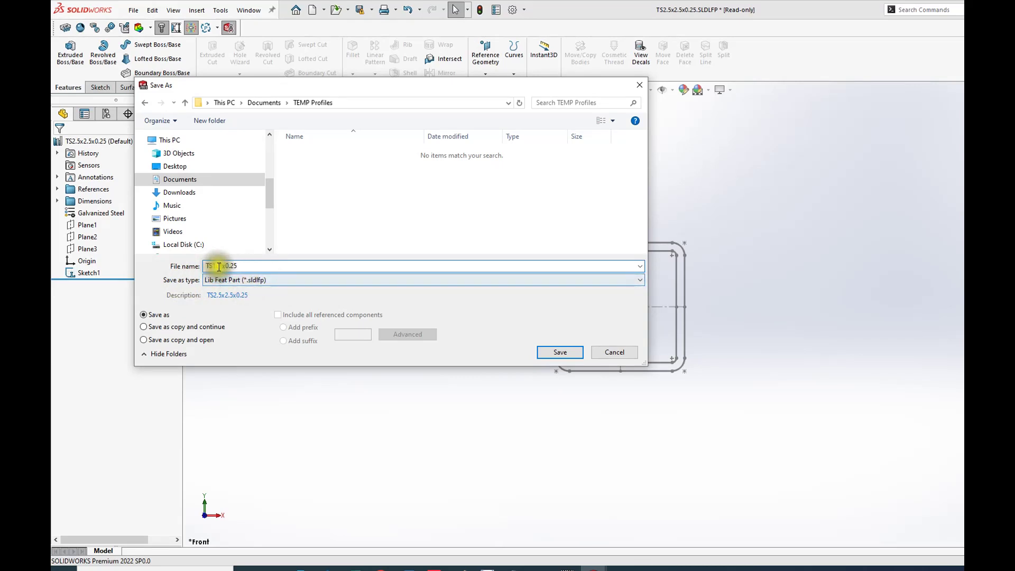
{"action": "left_click", "coordinate": [234, 266]}
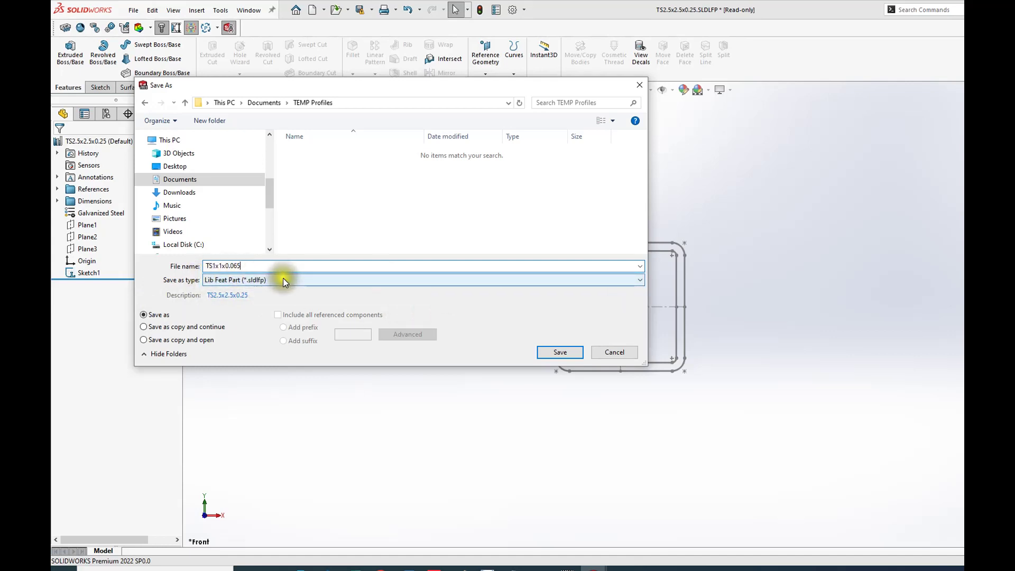
{"action": "left_click", "coordinate": [562, 351]}
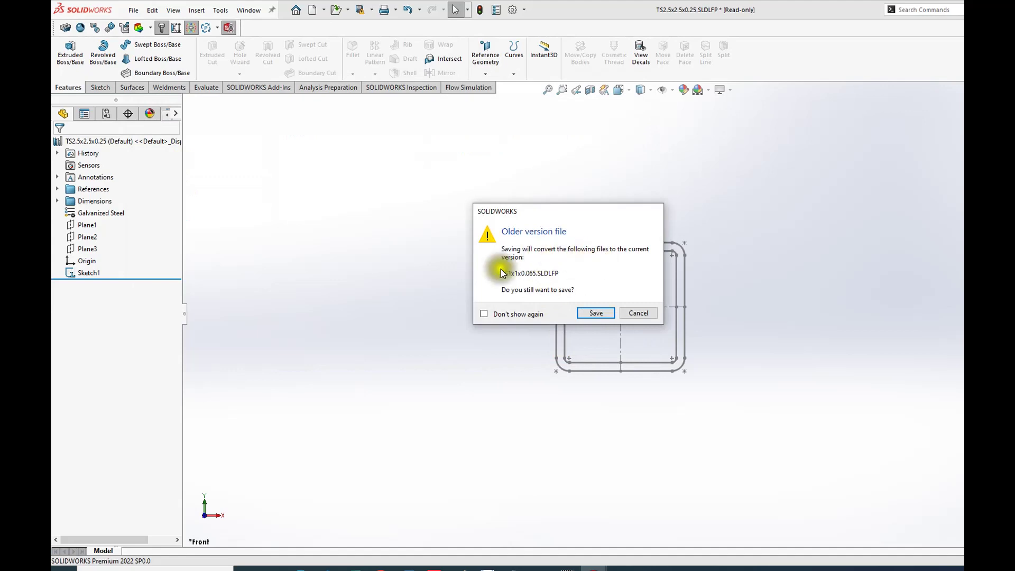
{"action": "left_click", "coordinate": [593, 312]}
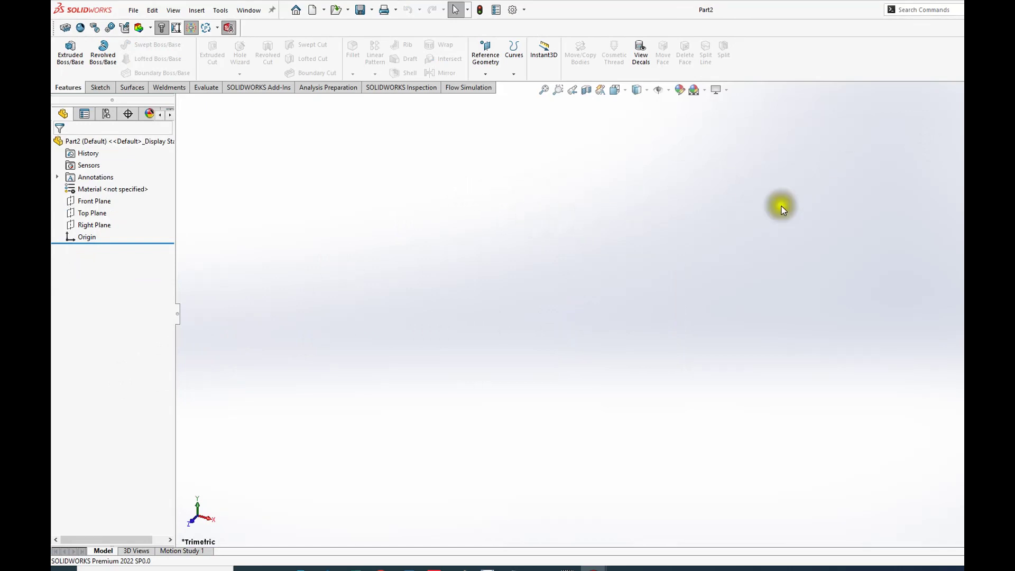
- Close the open part, switch to File Explorer and open the TEMP Profiles folder in Documents
{"action": "mouse_move", "coordinate": [567, 569]}
{"action": "left_click", "coordinate": [963, 90]}
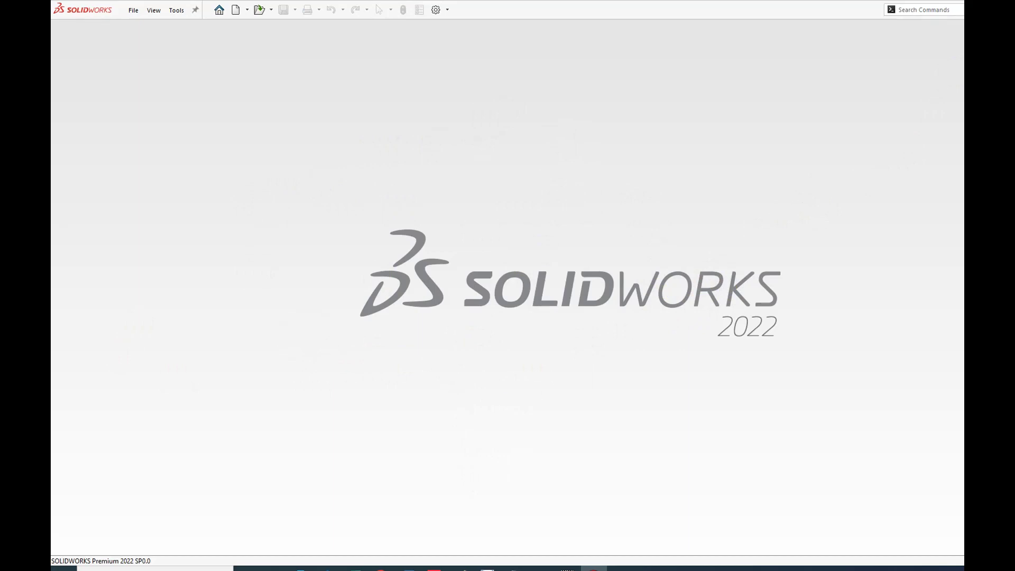
{"action": "left_click", "coordinate": [214, 418]}
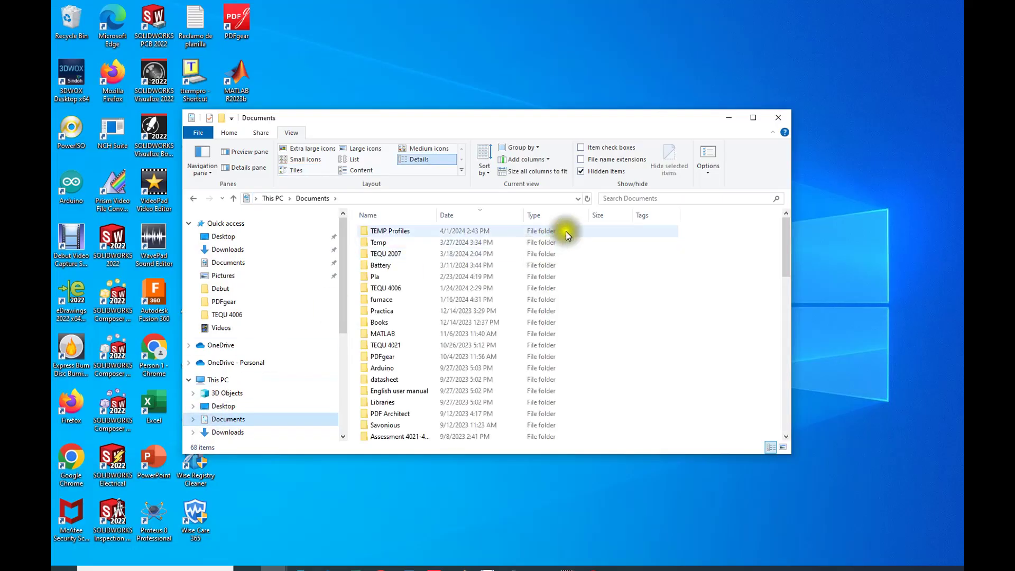
{"action": "double_click", "coordinate": [395, 231]}
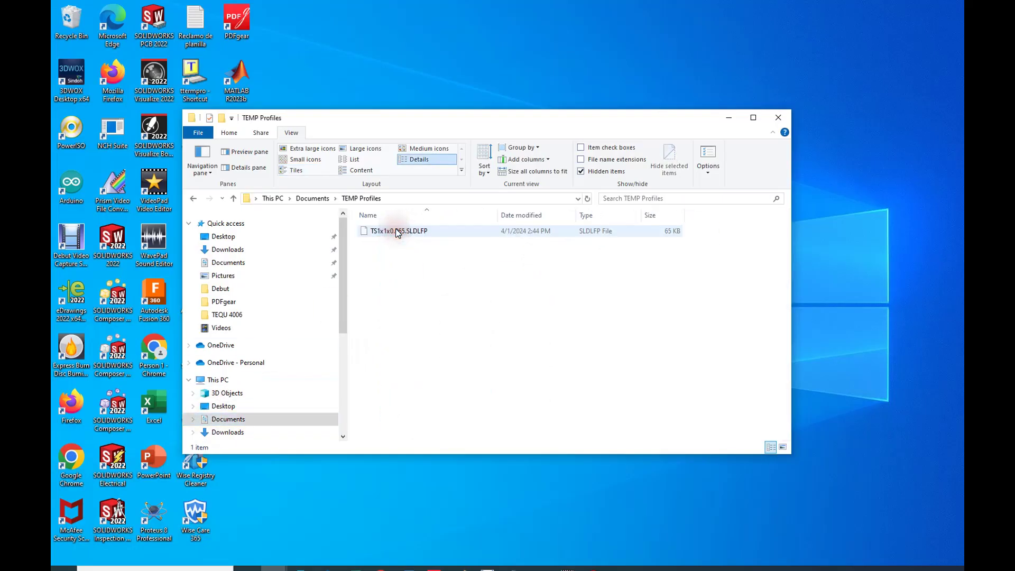
- Copy the TS1x1x0.065.SLDLFP profile file from the TEMP Profiles folder
{"action": "left_click", "coordinate": [414, 230]}
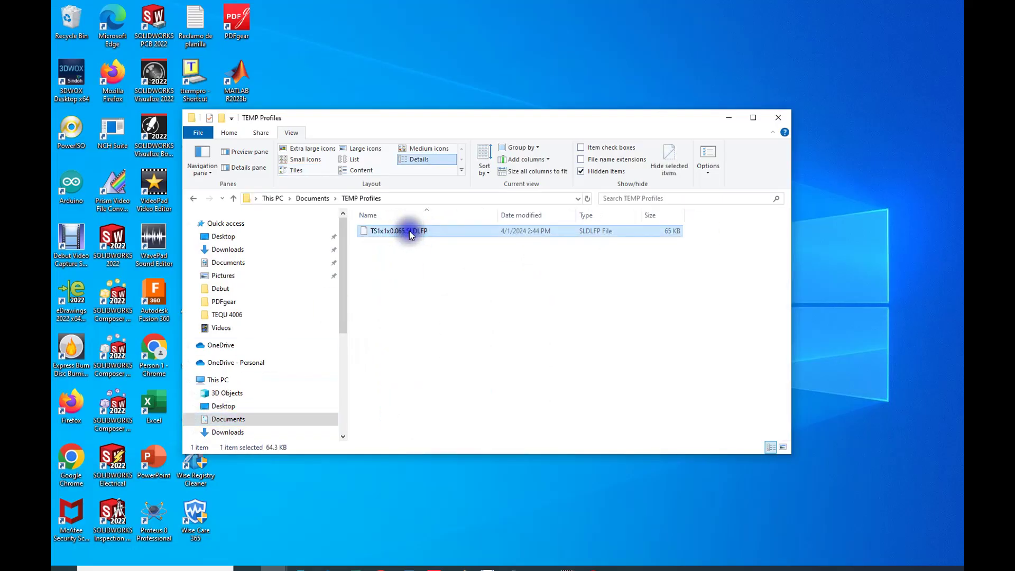
{"action": "right_click", "coordinate": [411, 234]}
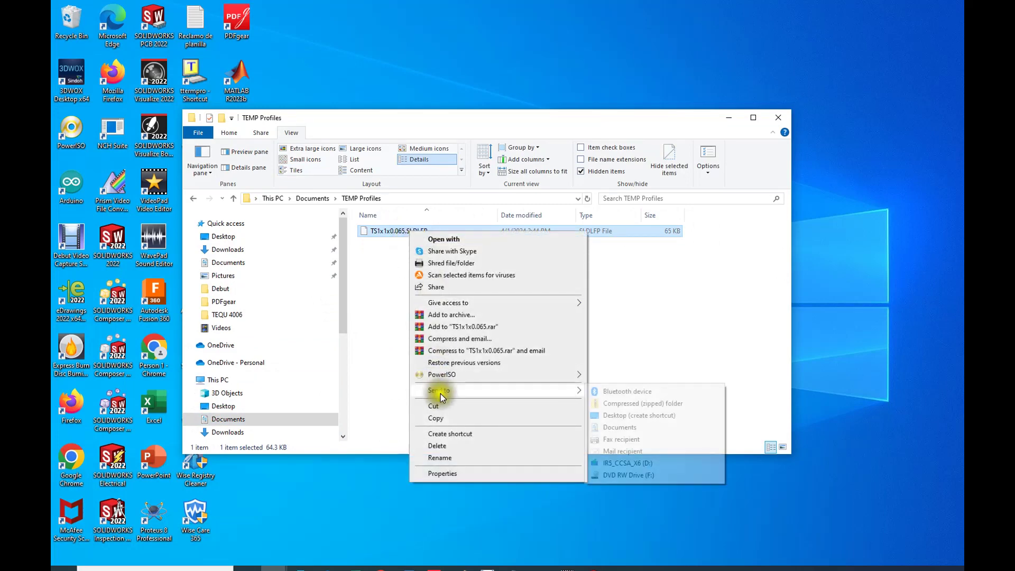
{"action": "left_click", "coordinate": [436, 418]}
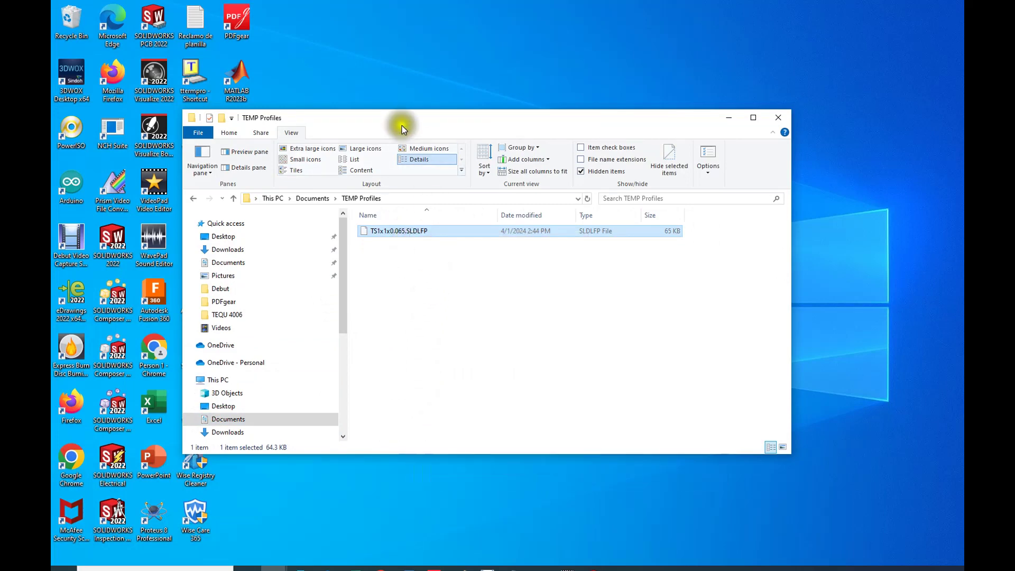
{"action": "left_click_drag", "start_coordinate": [401, 124], "coordinate": [468, 92]}
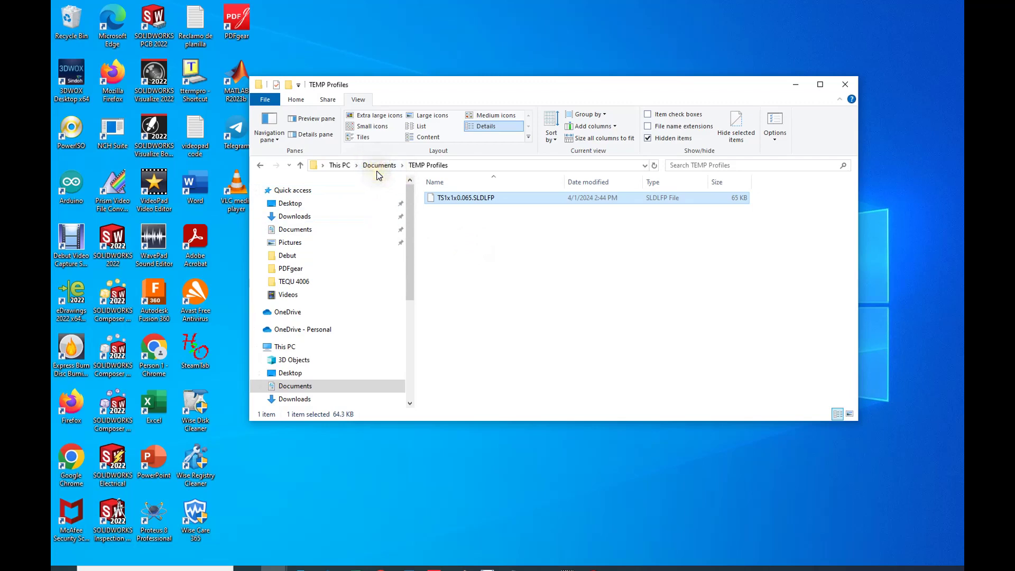
{"action": "left_click", "coordinate": [474, 280]}
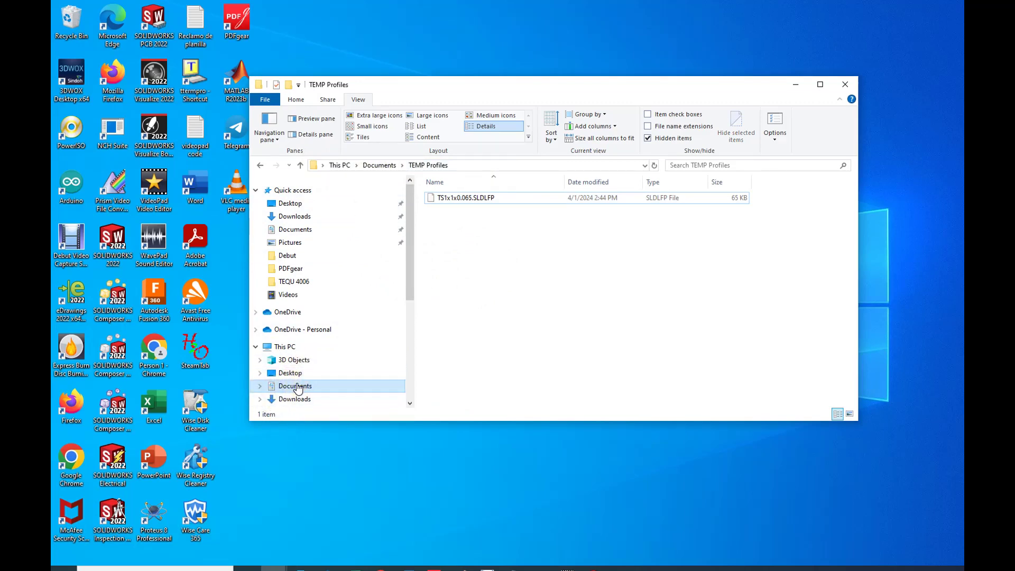
- Browse to the SOLIDWORKS Corp folder inside Program Files on Local Disk (C:)
{"action": "left_click", "coordinate": [288, 347]}
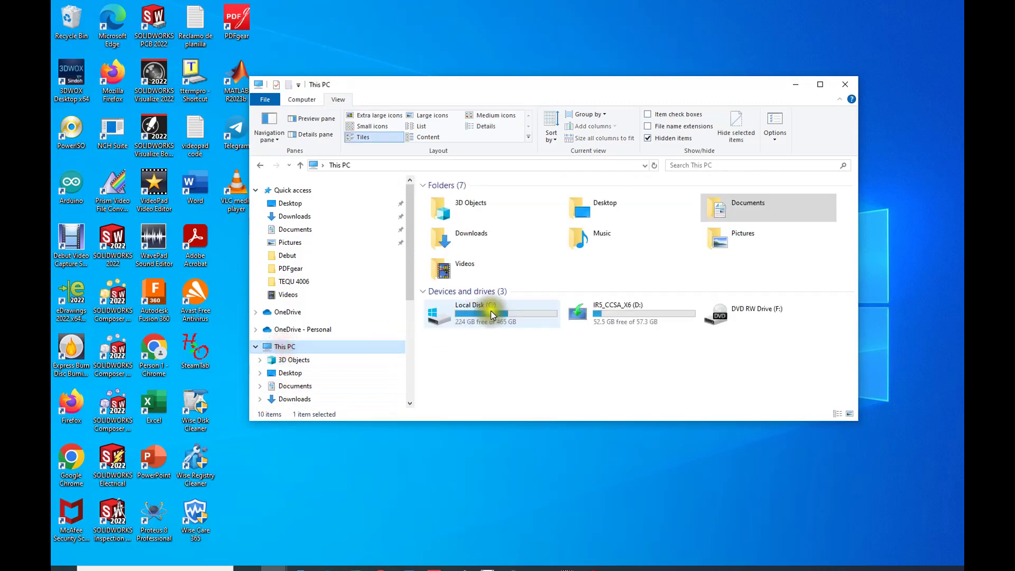
{"action": "double_click", "coordinate": [454, 315]}
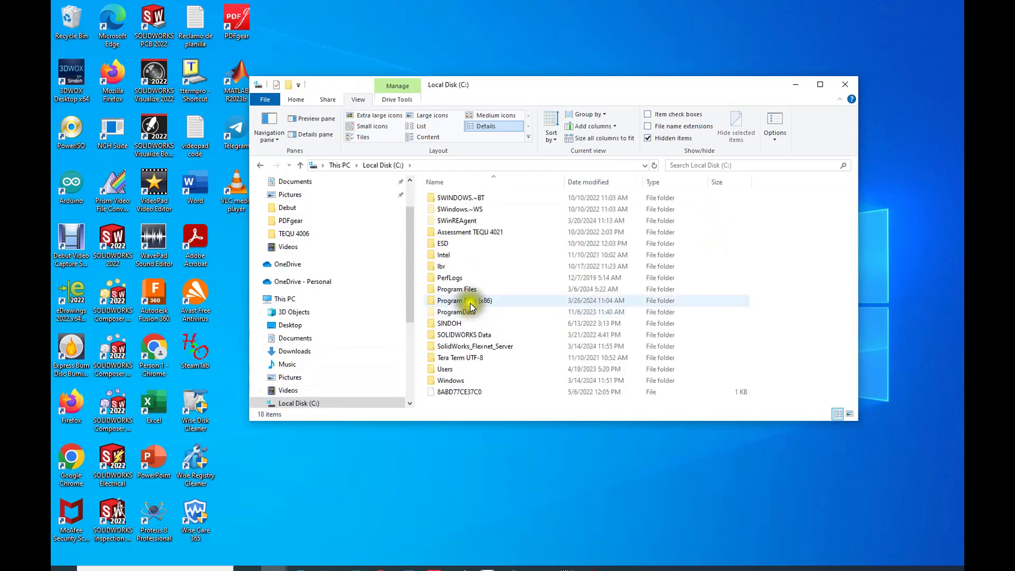
{"action": "double_click", "coordinate": [459, 289]}
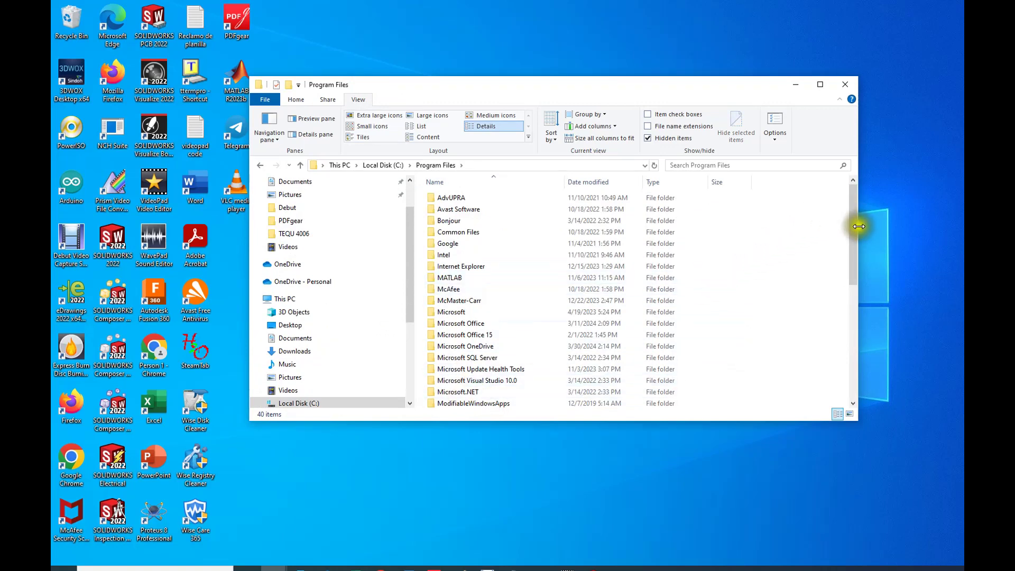
{"action": "left_click_drag", "start_coordinate": [855, 227], "coordinate": [861, 318]}
{"action": "double_click", "coordinate": [443, 312]}
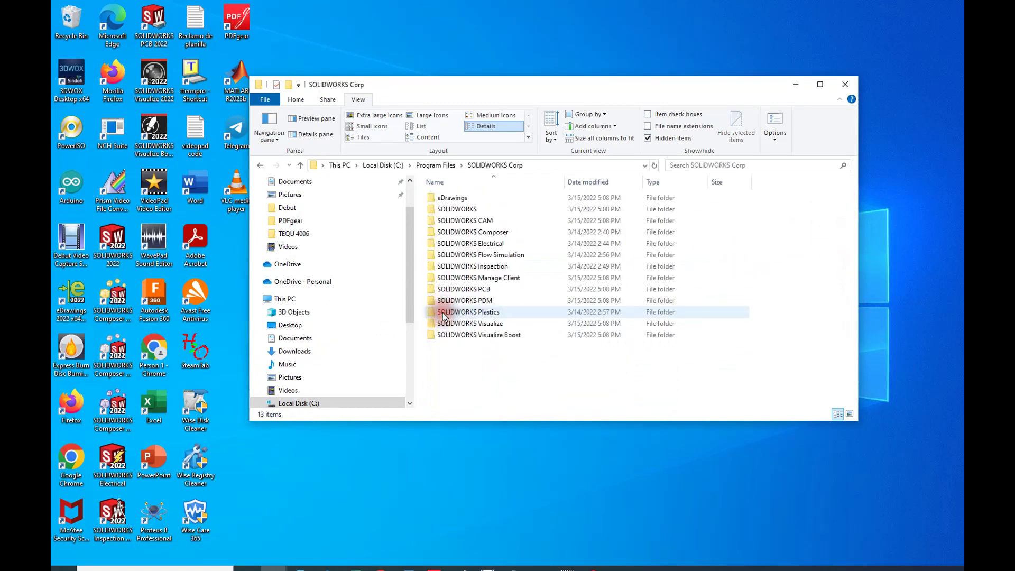
- Open the weldment profiles folder under SOLIDWORKS > data
{"action": "left_click", "coordinate": [447, 215]}
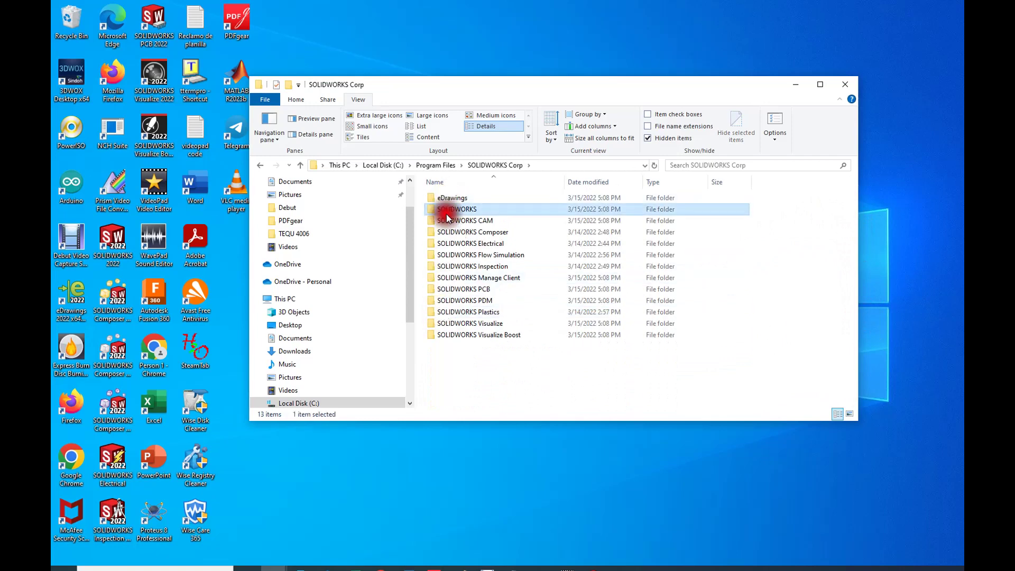
{"action": "double_click", "coordinate": [446, 211]}
{"action": "left_click", "coordinate": [443, 270]}
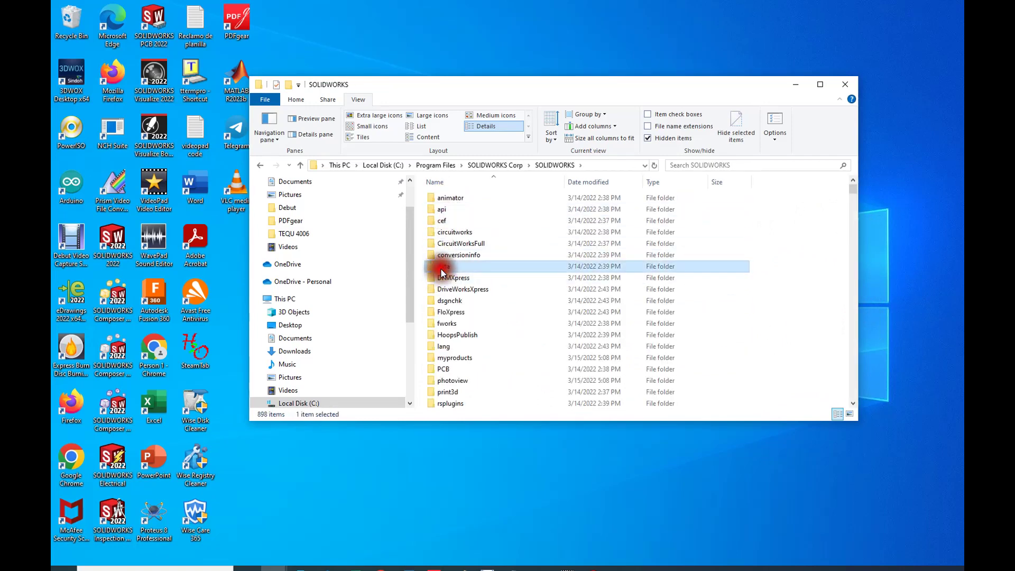
{"action": "double_click", "coordinate": [442, 267]}
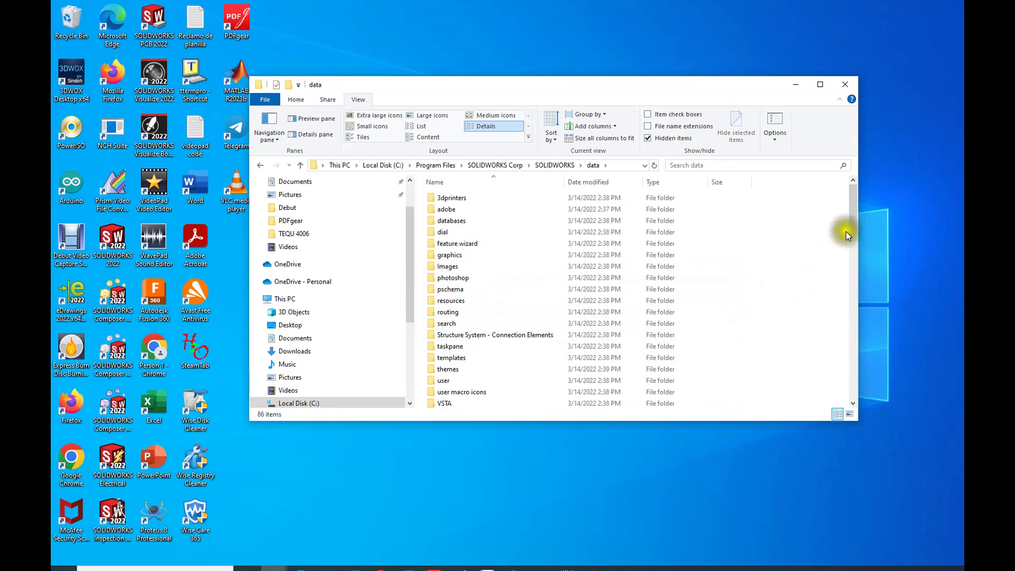
{"action": "left_click_drag", "start_coordinate": [852, 217], "coordinate": [854, 251]}
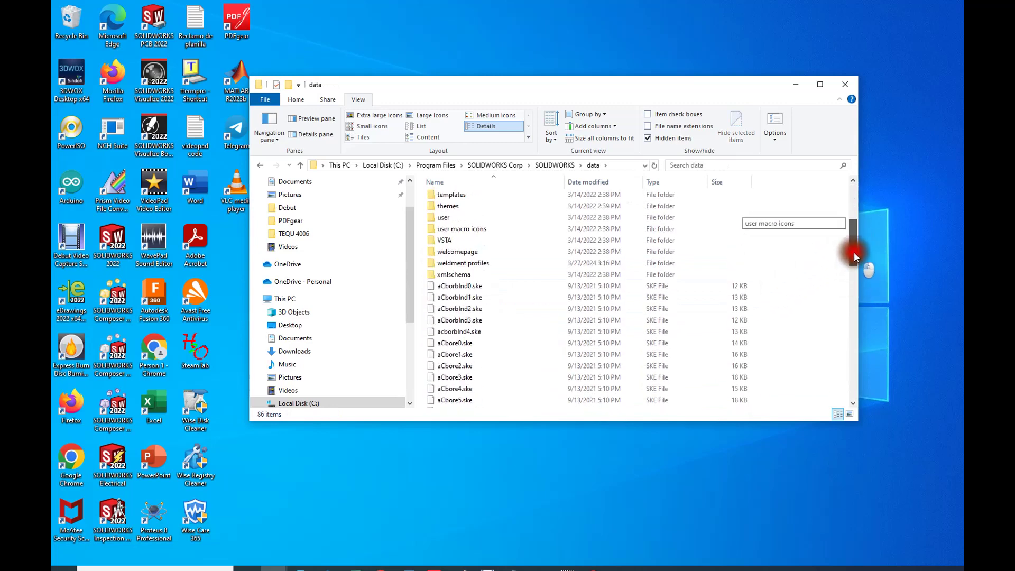
{"action": "double_click", "coordinate": [463, 262]}
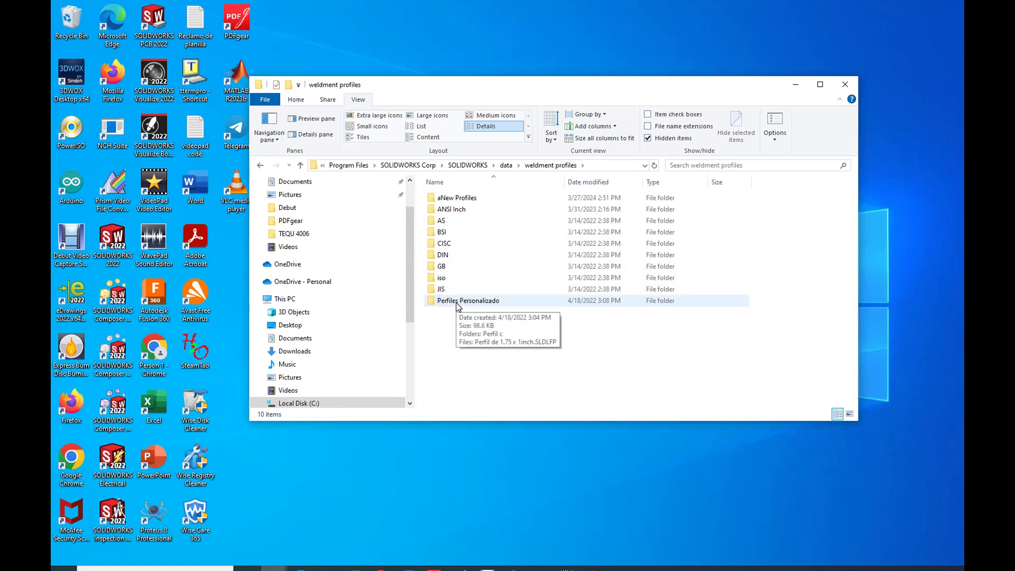
- Look inside the Perfiles Personalizado folder and return to the weldment profiles folder
{"action": "left_click", "coordinate": [459, 306]}
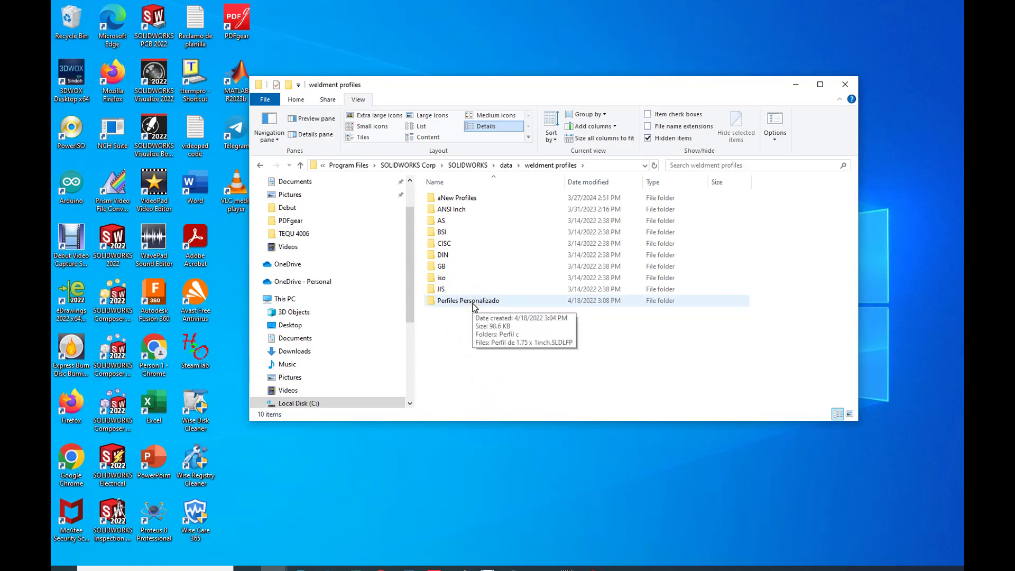
{"action": "double_click", "coordinate": [472, 302]}
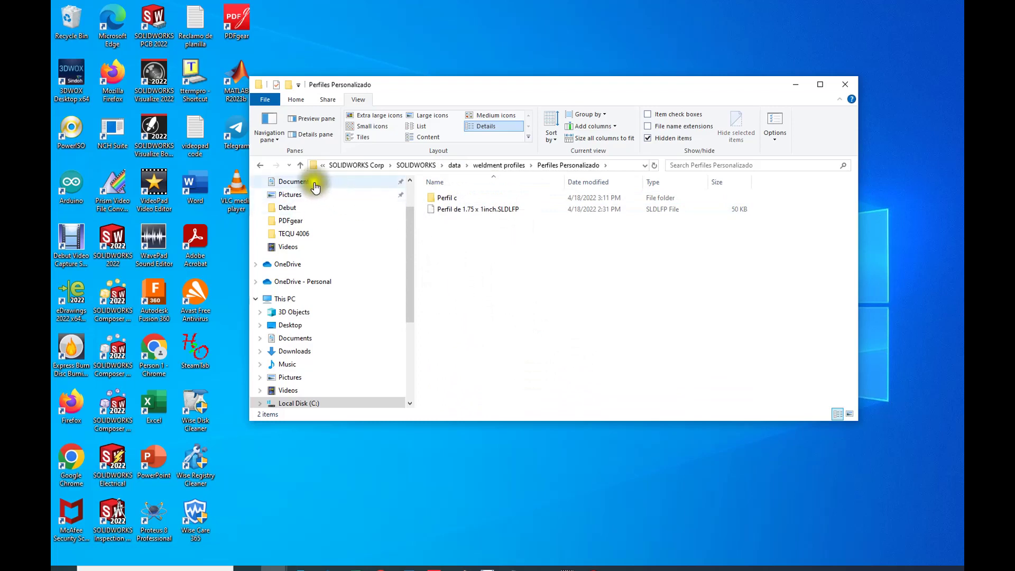
{"action": "left_click", "coordinate": [260, 164]}
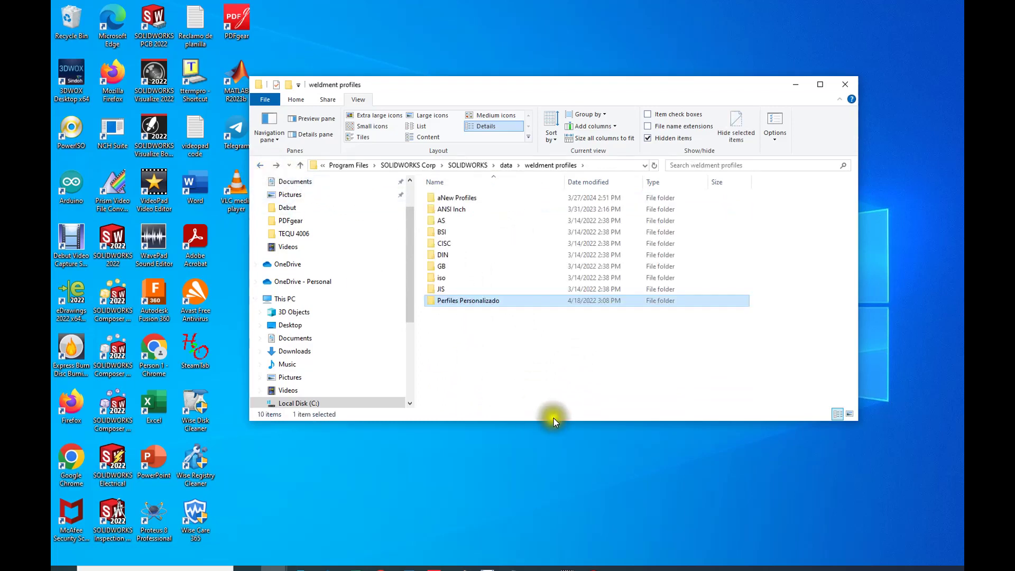
- Open the Tube (square) folder within ANSI Inch
{"action": "double_click", "coordinate": [446, 210]}
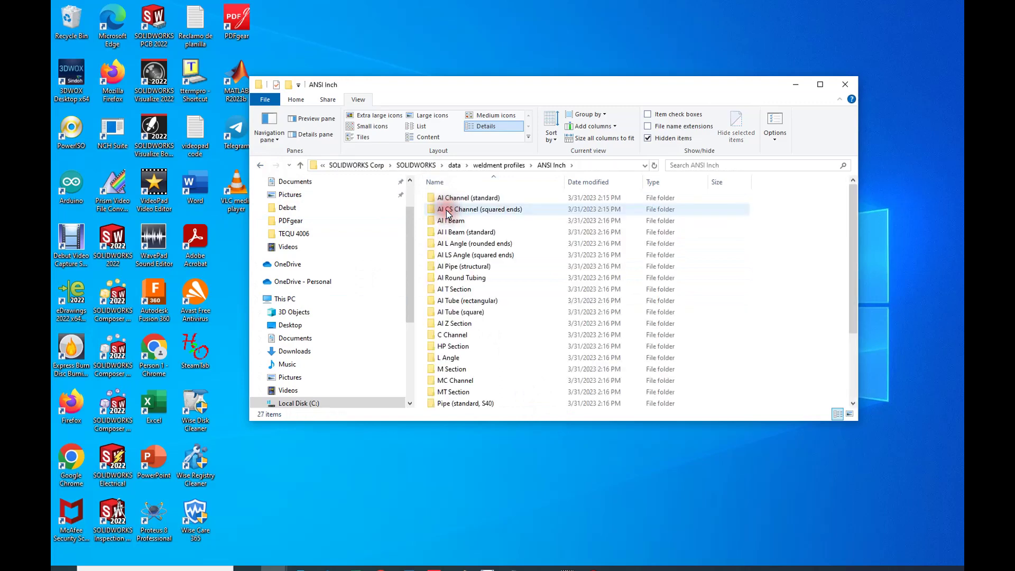
{"action": "left_click_drag", "start_coordinate": [853, 219], "coordinate": [852, 347]}
{"action": "double_click", "coordinate": [452, 380]}
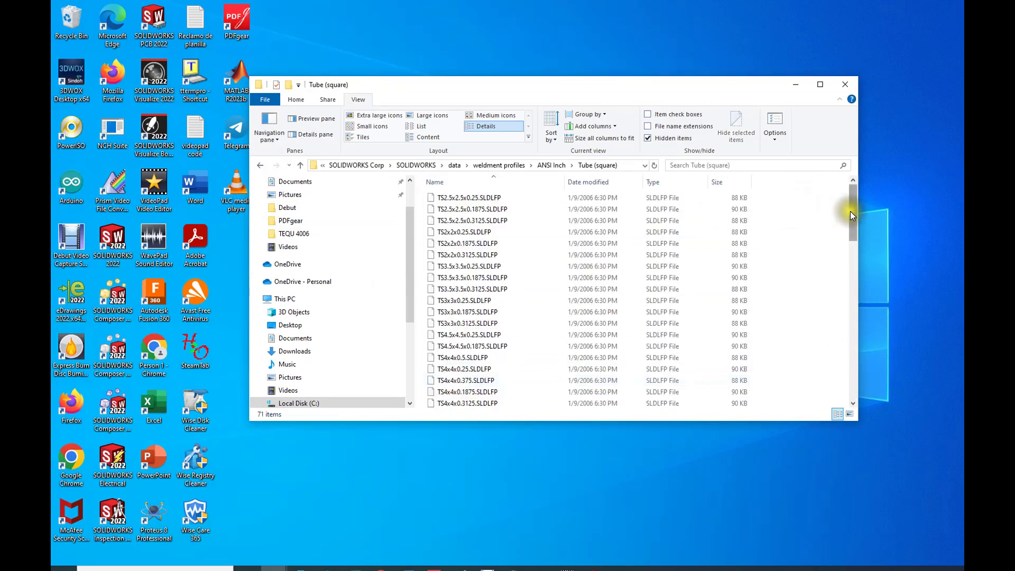
- Paste the copied profile file into the Tube (square) folder, granting administrator permission
{"action": "left_click_drag", "start_coordinate": [851, 213], "coordinate": [846, 386]}
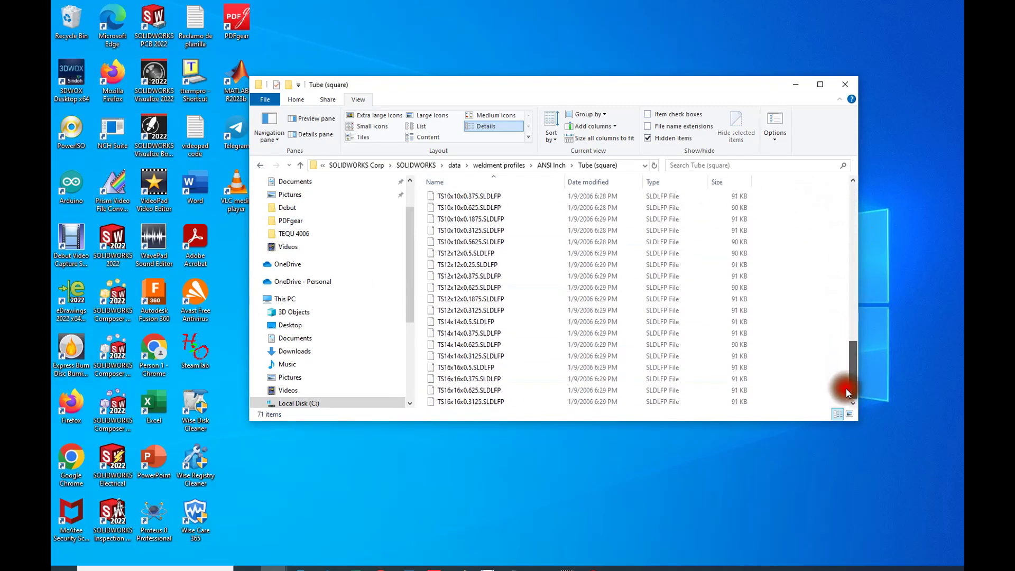
{"action": "right_click", "coordinate": [814, 353]}
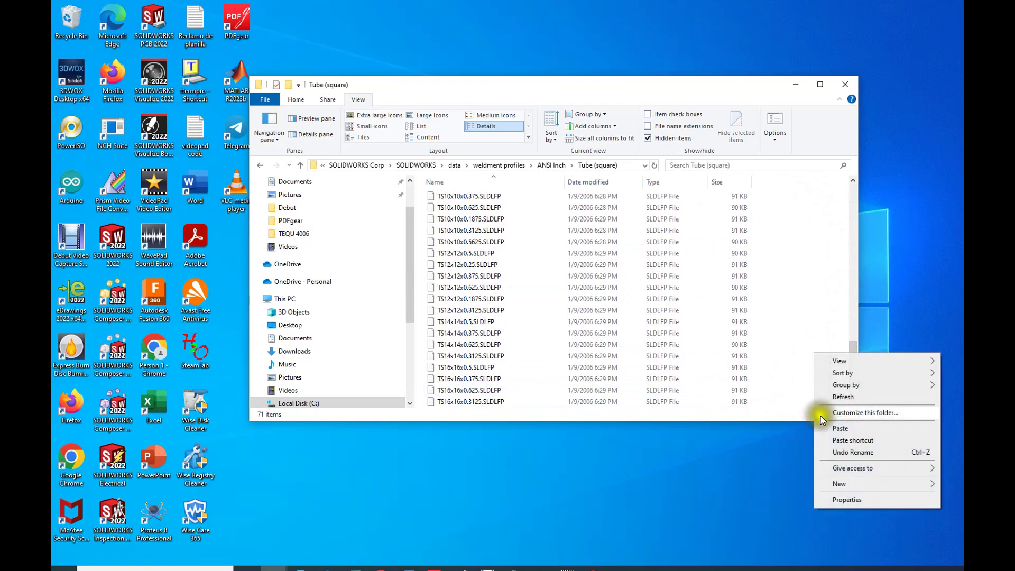
{"action": "left_click", "coordinate": [834, 429]}
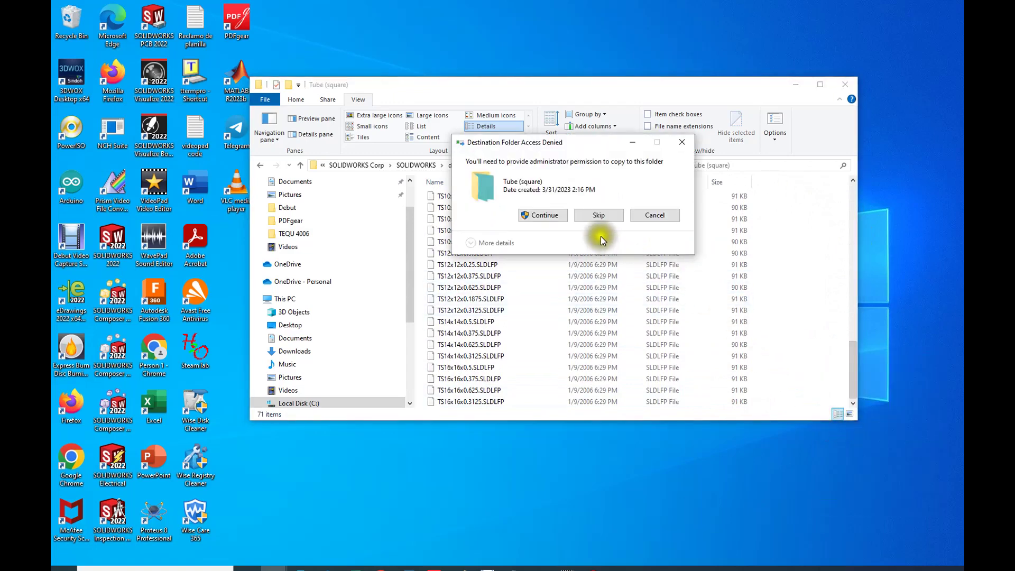
{"action": "left_click", "coordinate": [552, 221]}
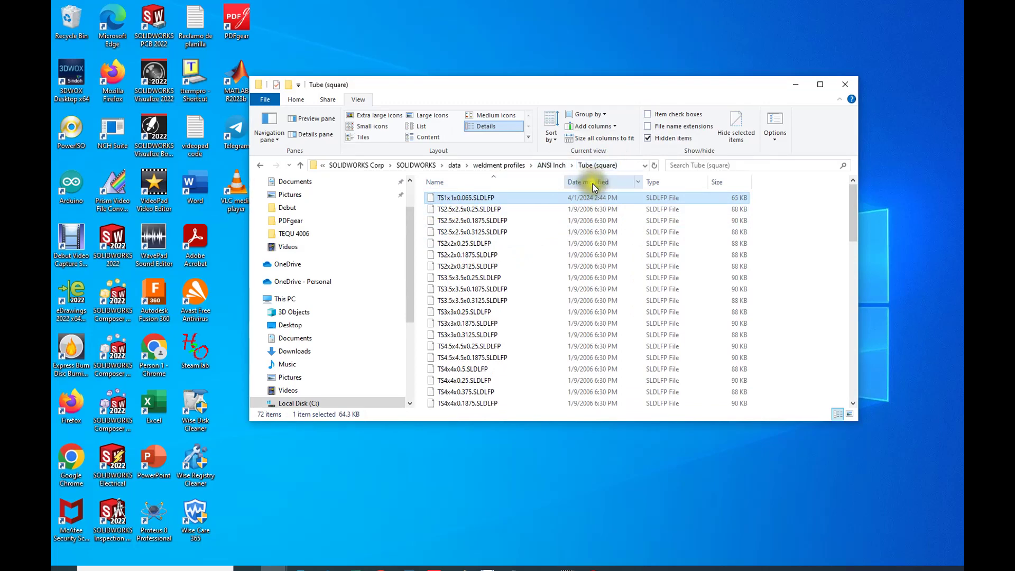
- Go back to ANSI Inch and reopen Tube (square) to check for the TS1x1x0.065 profile file
{"action": "left_click", "coordinate": [259, 166]}
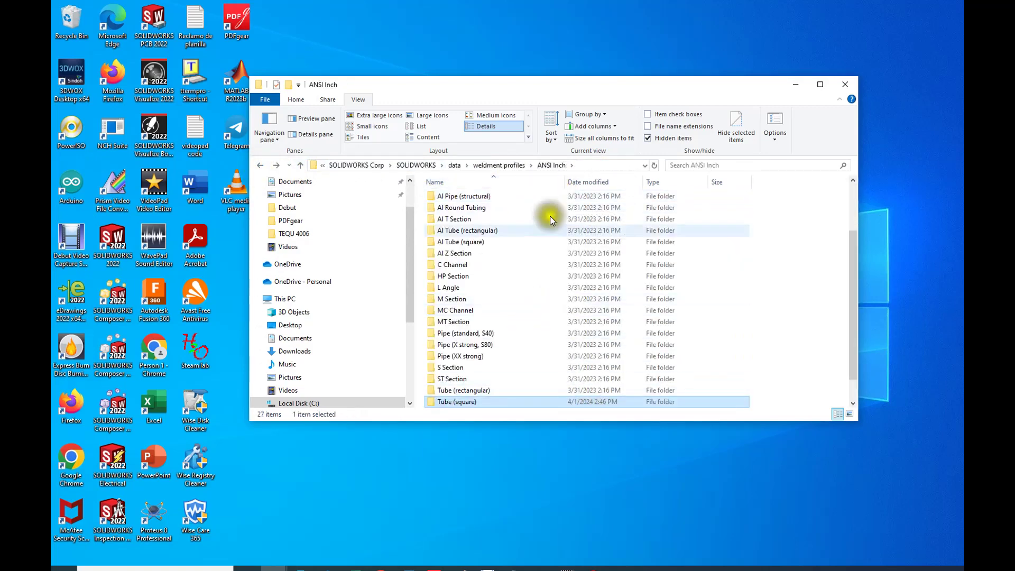
{"action": "double_click", "coordinate": [449, 405]}
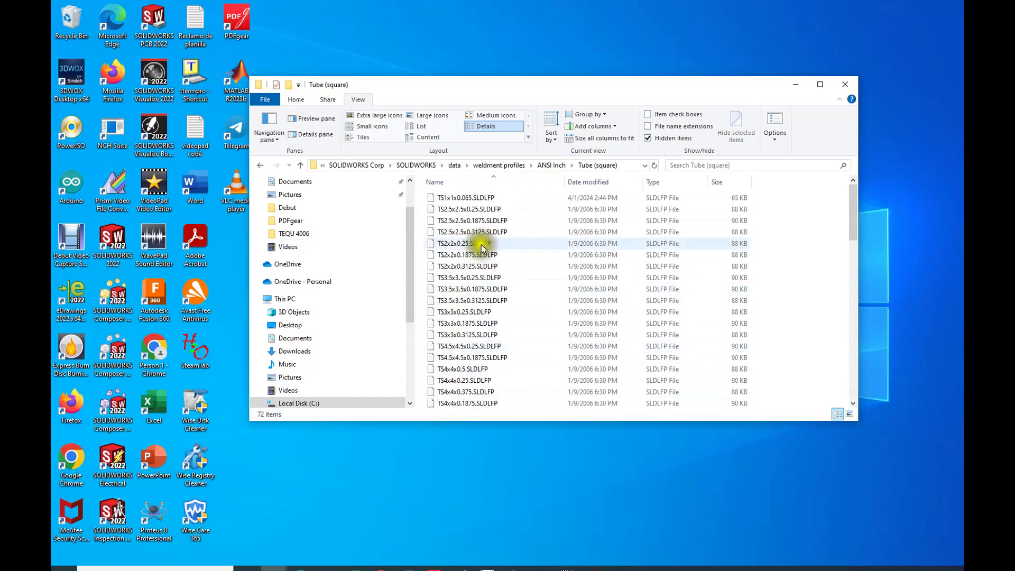
{"action": "left_click", "coordinate": [458, 200]}
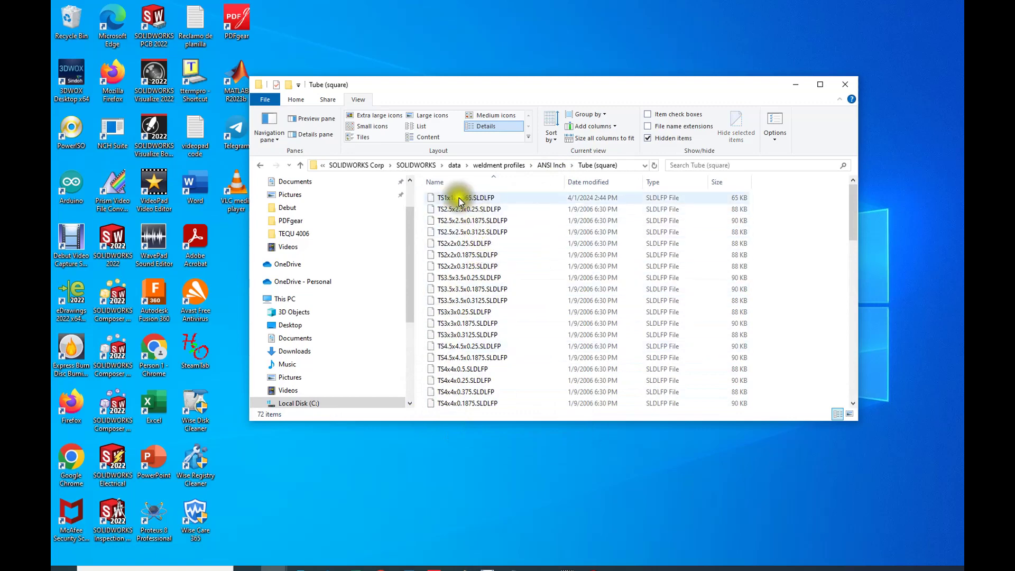
- Minimize the File Explorer window, switch to SOLIDWORKS and create a new part document
{"action": "left_click", "coordinate": [796, 85]}
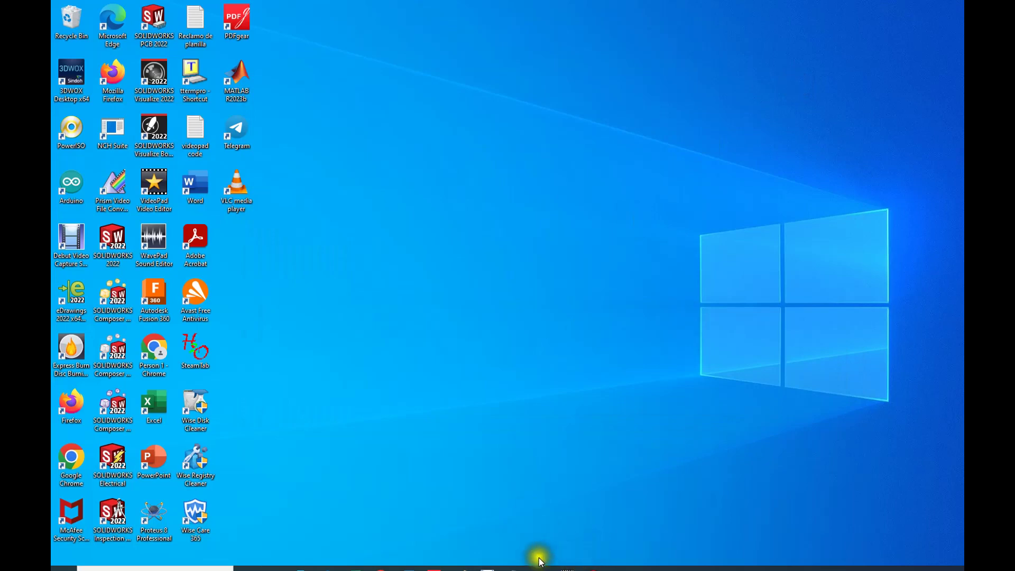
{"action": "mouse_move", "coordinate": [434, 568]}
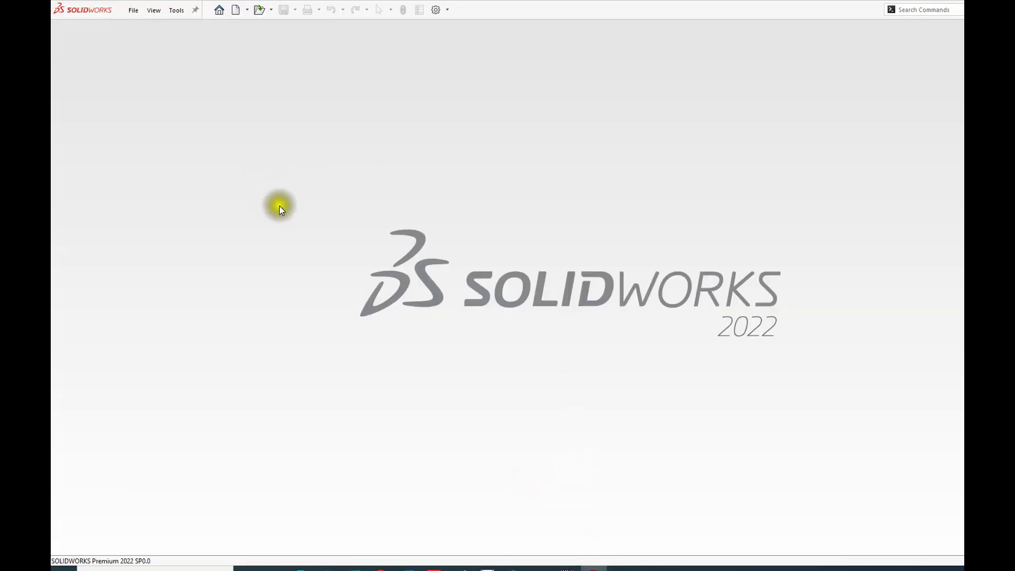
{"action": "left_click", "coordinate": [134, 11]}
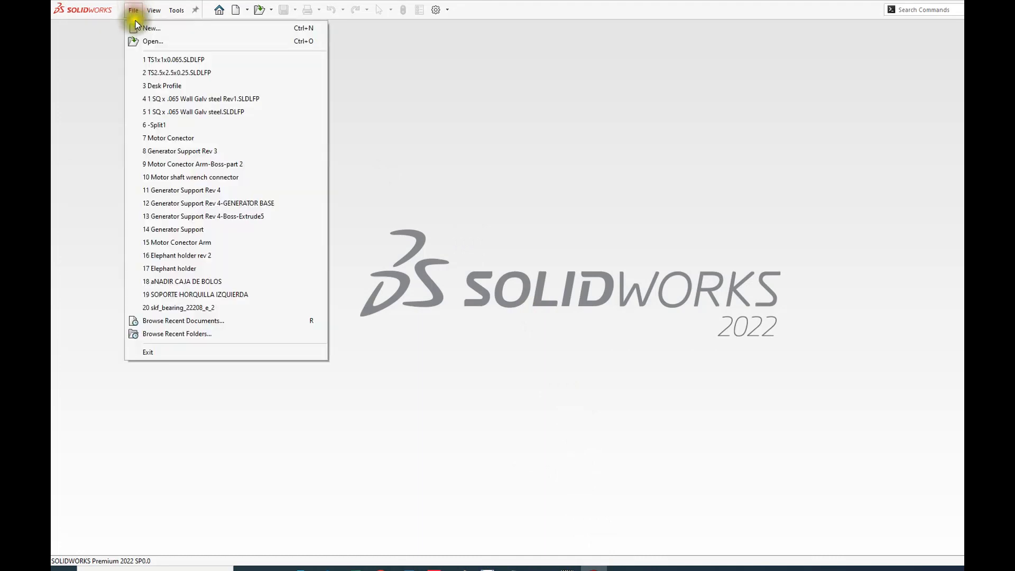
{"action": "left_click", "coordinate": [137, 25]}
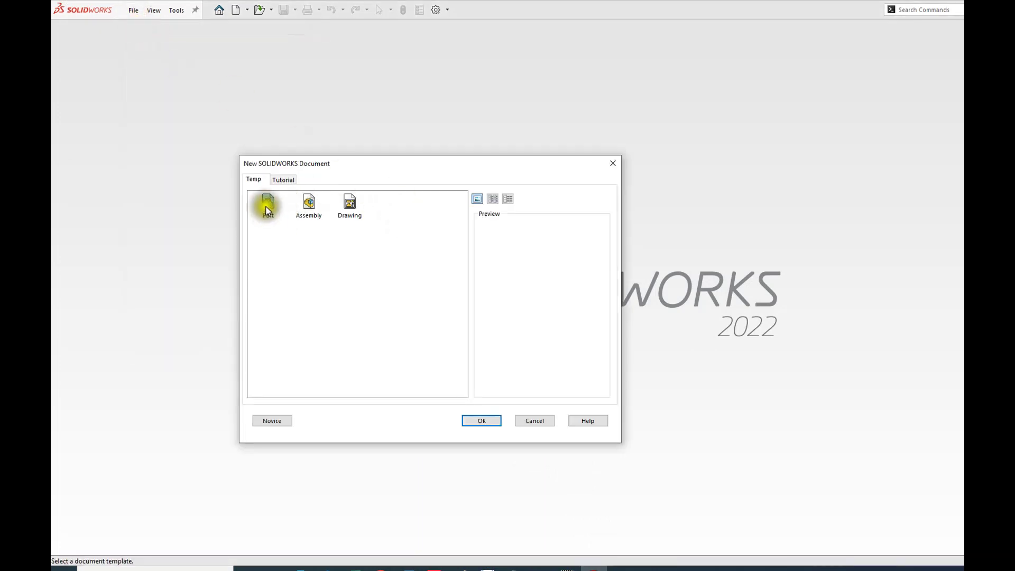
{"action": "left_click", "coordinate": [490, 421]}
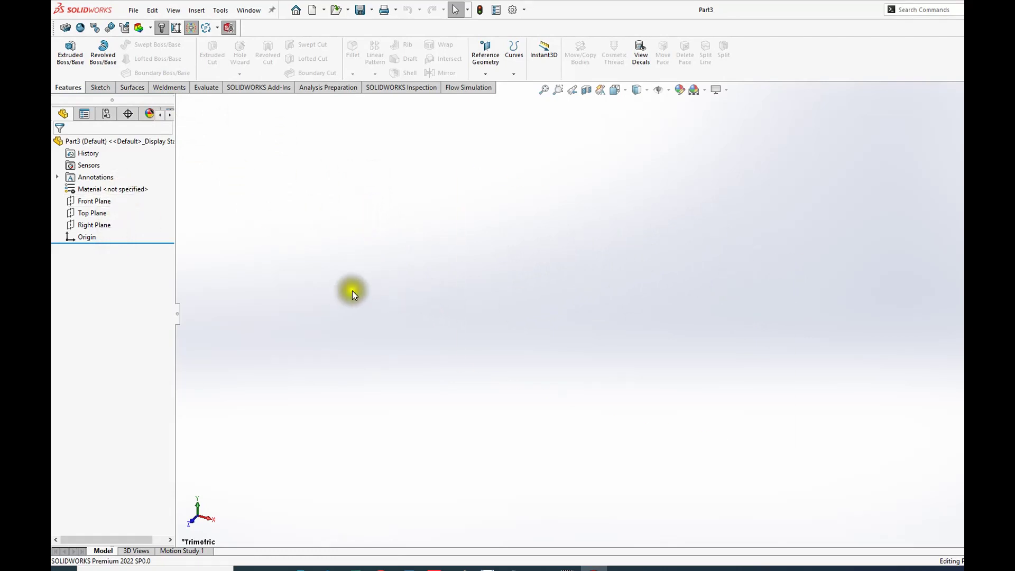
- Sketch a center rectangle about 6.77 by 3.93 in on the Right Plane, centred on the origin
{"action": "left_click", "coordinate": [87, 225]}
{"action": "left_click", "coordinate": [94, 211]}
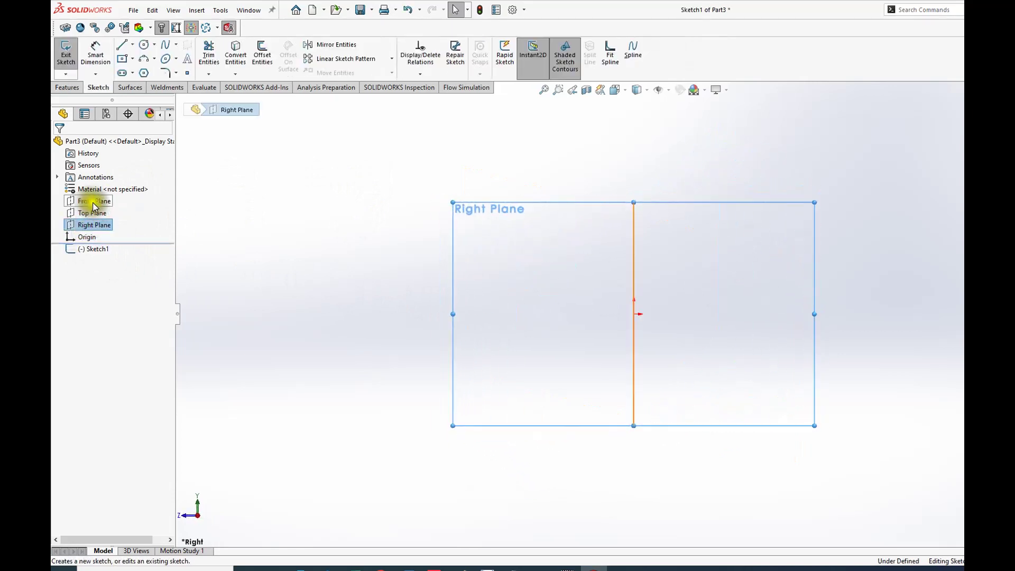
{"action": "left_click", "coordinate": [132, 58]}
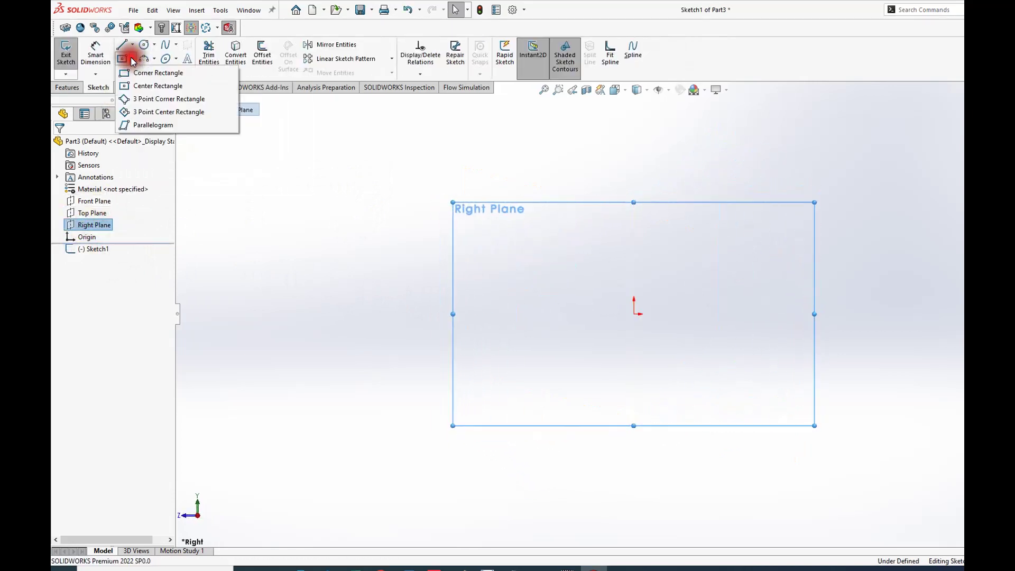
{"action": "left_click", "coordinate": [125, 86]}
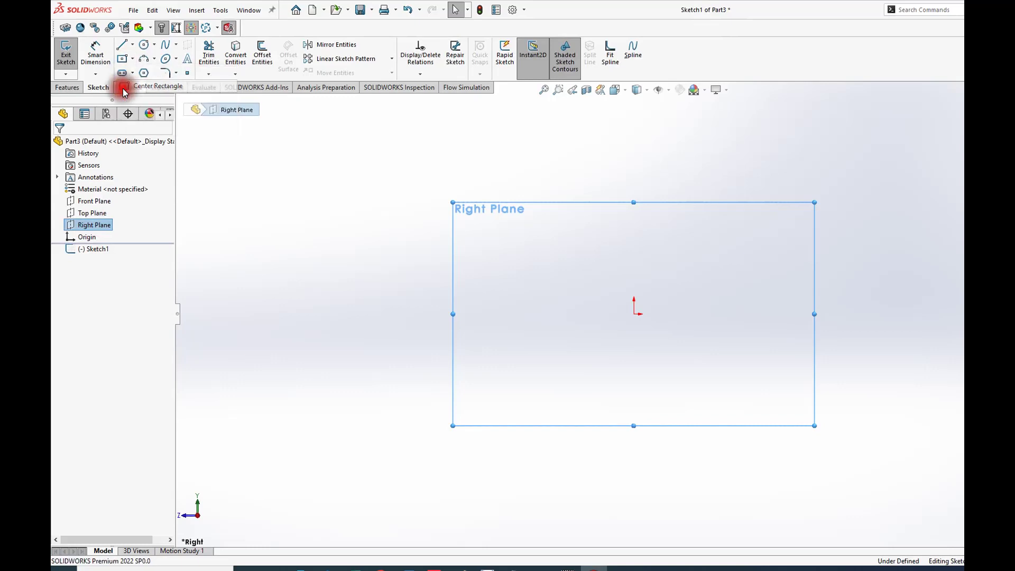
{"action": "left_click", "coordinate": [635, 314]}
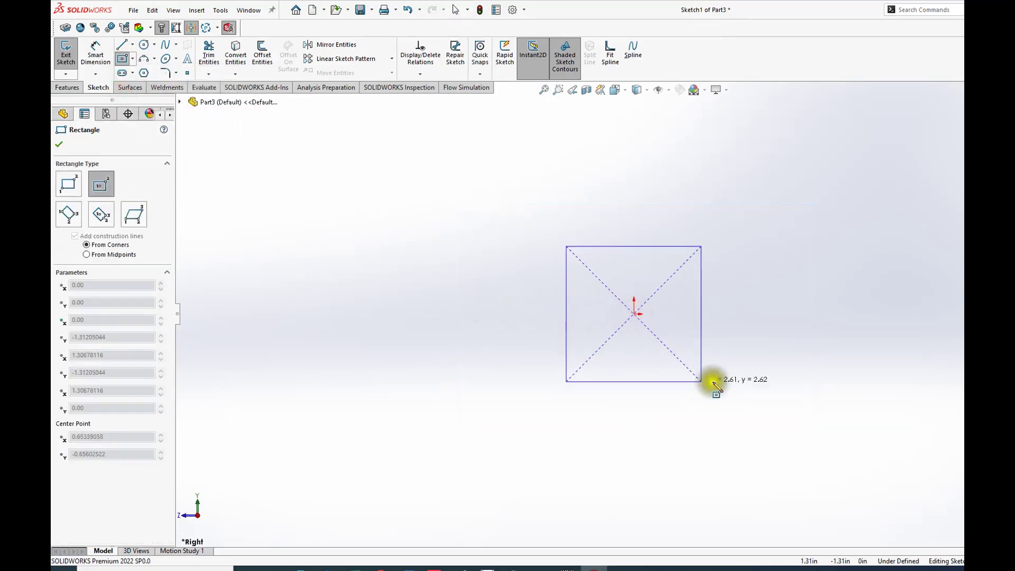
{"action": "left_click", "coordinate": [808, 416]}
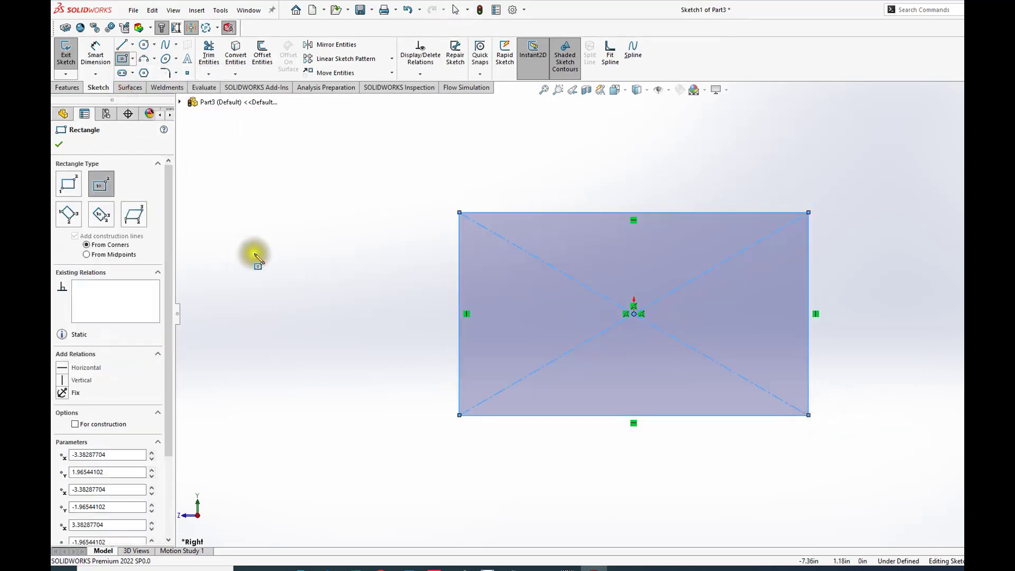
- Dimension the rectangle's height and width to 28 in each
{"action": "left_click", "coordinate": [92, 52]}
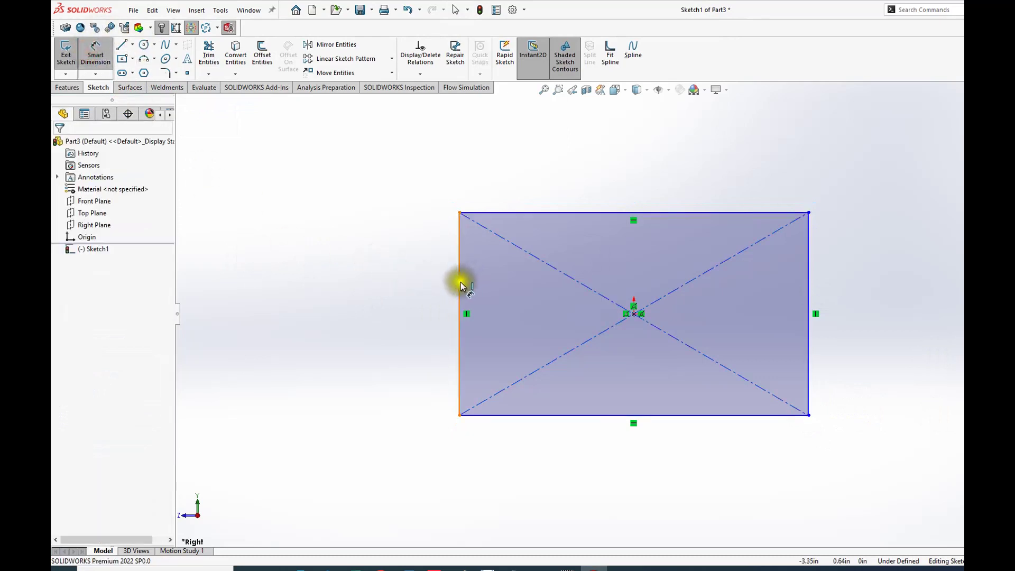
{"action": "left_click_drag", "start_coordinate": [460, 282], "coordinate": [403, 313]}
{"action": "left_click", "coordinate": [403, 311]}
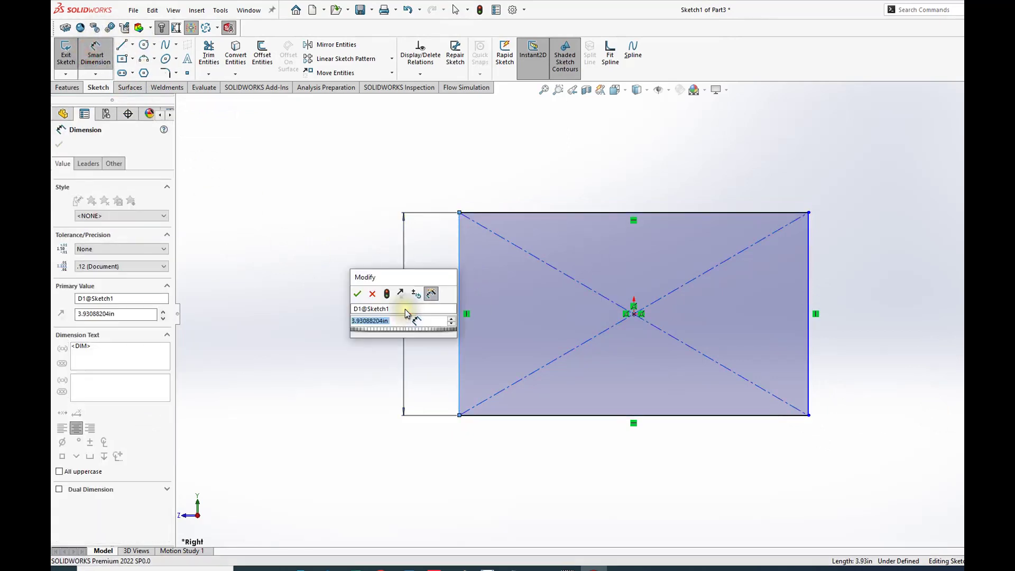
{"action": "type", "text": "28"}
{"action": "key", "text": "Return"}
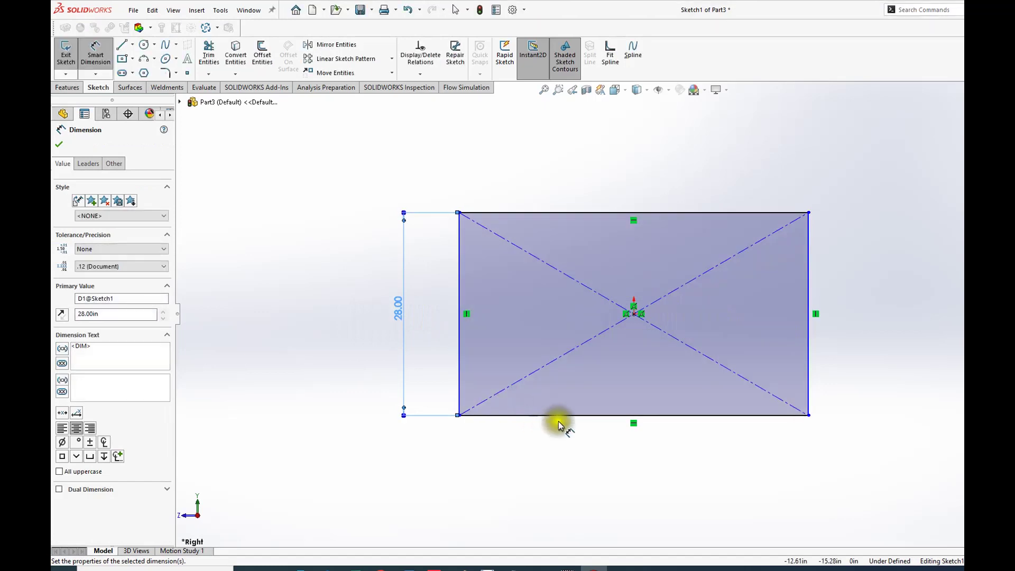
{"action": "left_click", "coordinate": [561, 415]}
{"action": "left_click", "coordinate": [612, 483]}
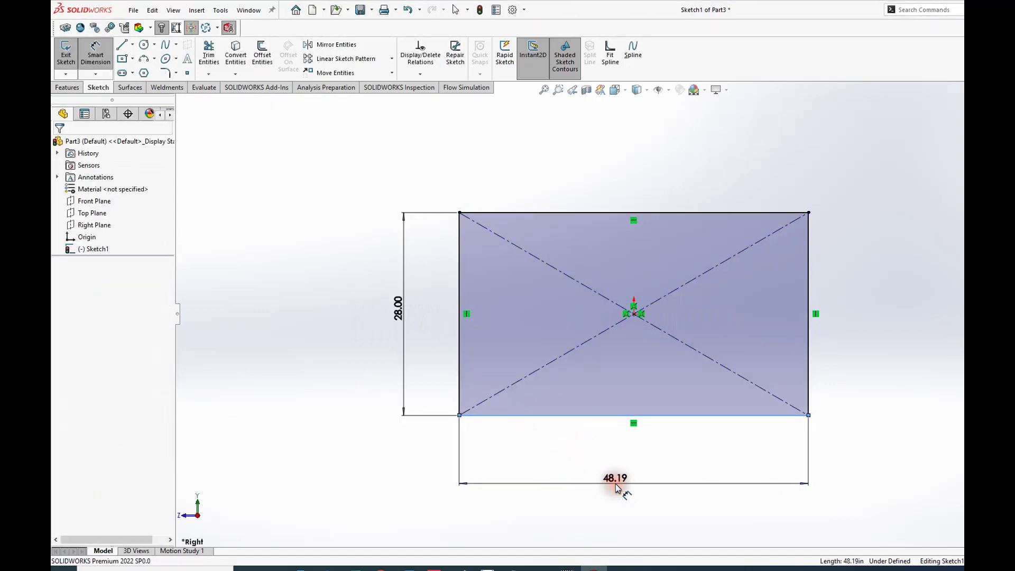
{"action": "type", "text": "28"}
{"action": "left_click", "coordinate": [568, 468]}
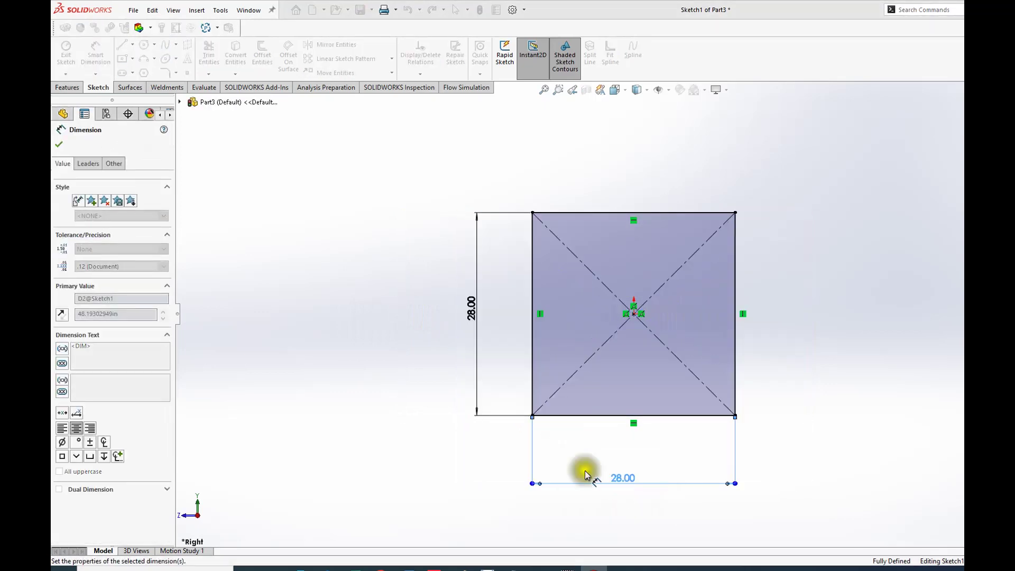
- Extrude the square sketch as a blind boss with a depth of 20 in
{"action": "left_click", "coordinate": [62, 88]}
{"action": "left_click", "coordinate": [71, 50]}
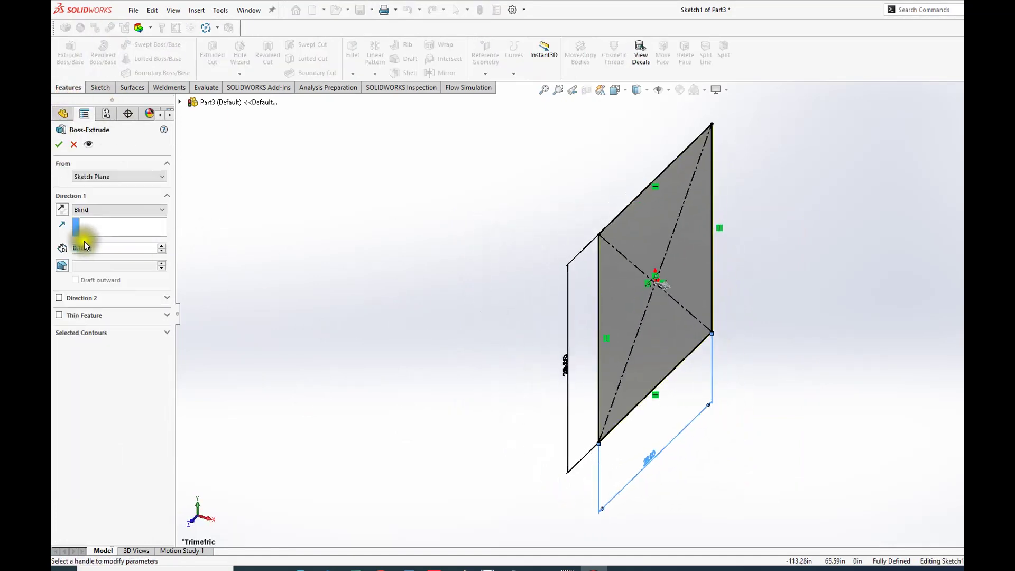
{"action": "left_click", "coordinate": [103, 251]}
{"action": "left_click_drag", "start_coordinate": [104, 251], "coordinate": [71, 251]}
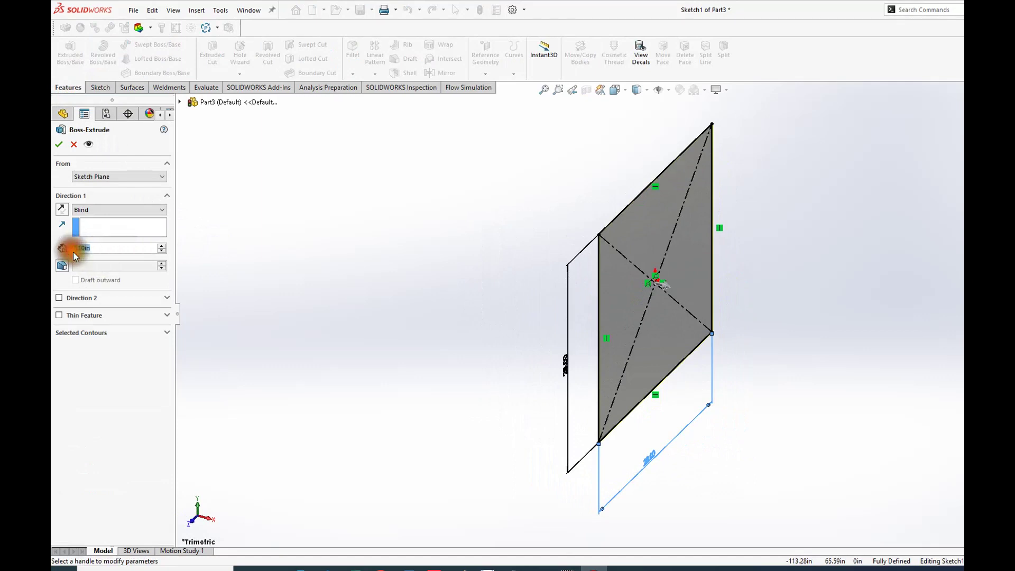
{"action": "type", "text": "20"}
{"action": "key", "text": "Return"}
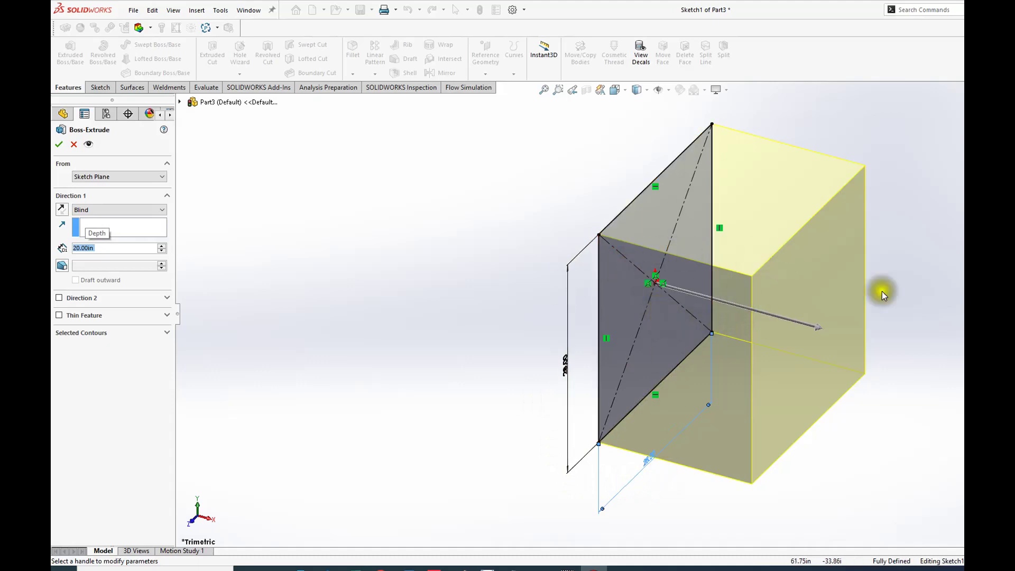
{"action": "key", "text": "Return"}
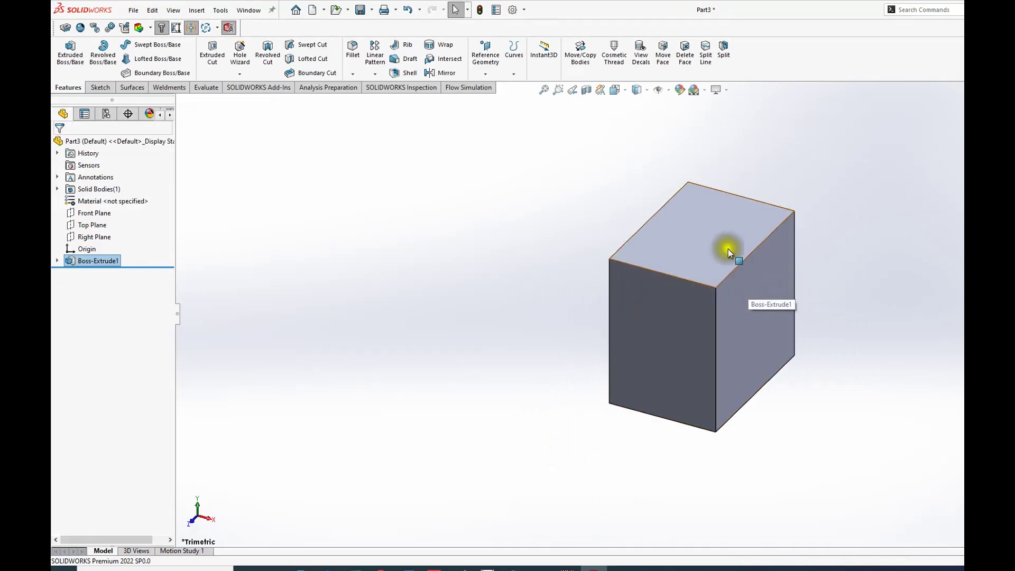
- Create a 3D sketch by converting all edges of the extruded box into sketch entities, and close the sketch
{"action": "scroll", "coordinate": [689, 256], "scroll_direction": "up", "scroll_amount": 2}
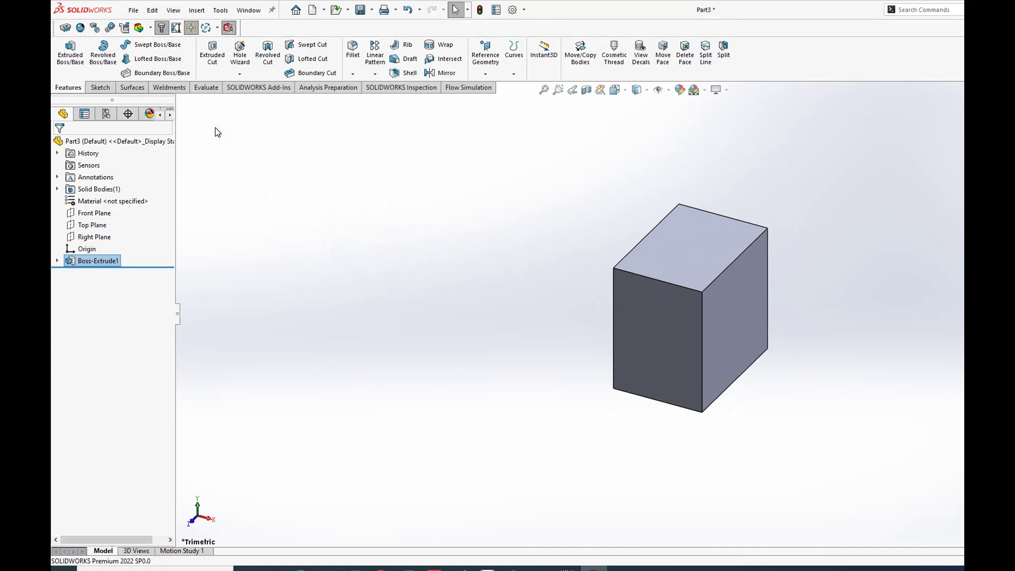
{"action": "left_click", "coordinate": [98, 88]}
{"action": "left_click", "coordinate": [64, 73]}
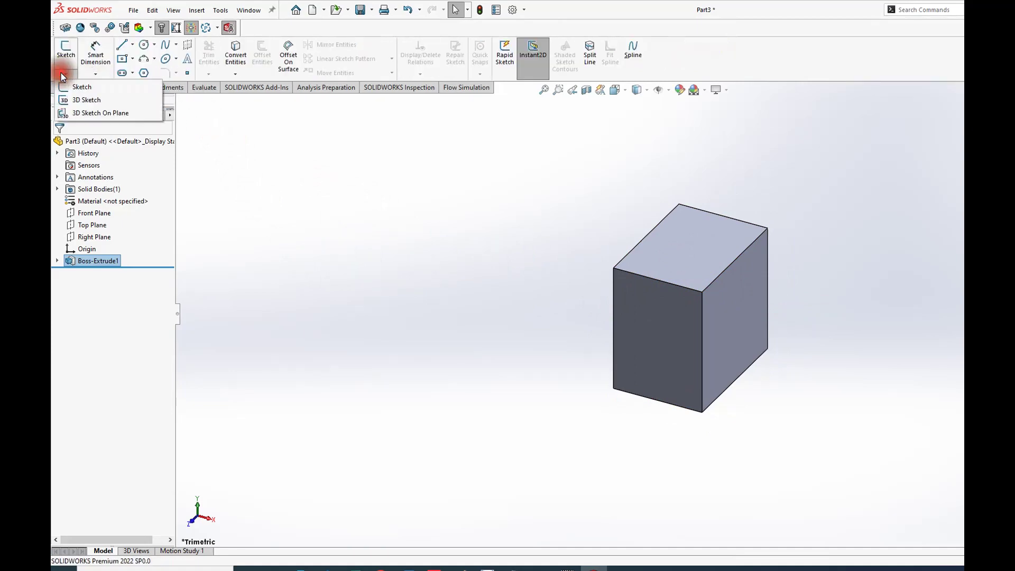
{"action": "left_click", "coordinate": [74, 100]}
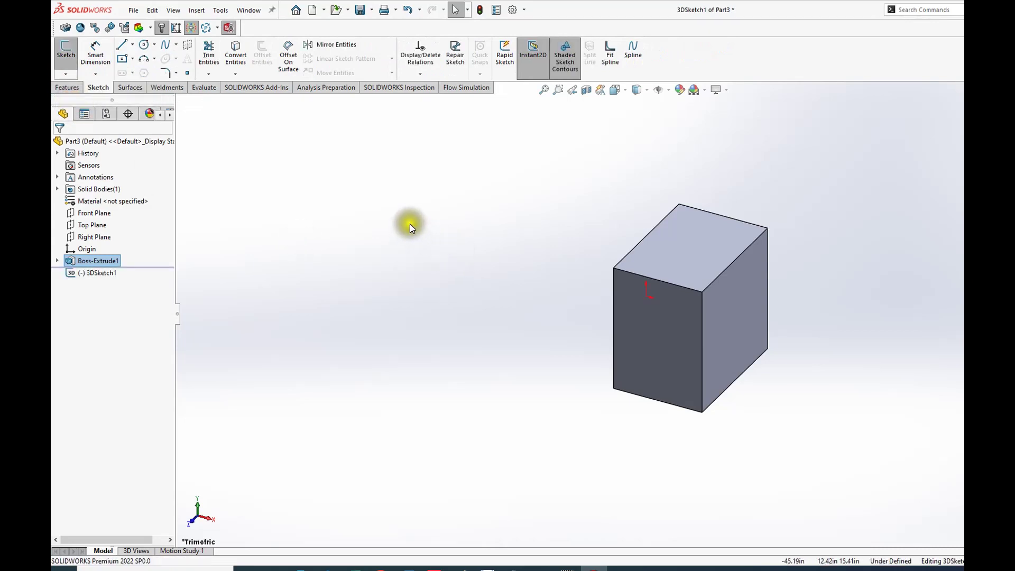
{"action": "left_click", "coordinate": [680, 285]}
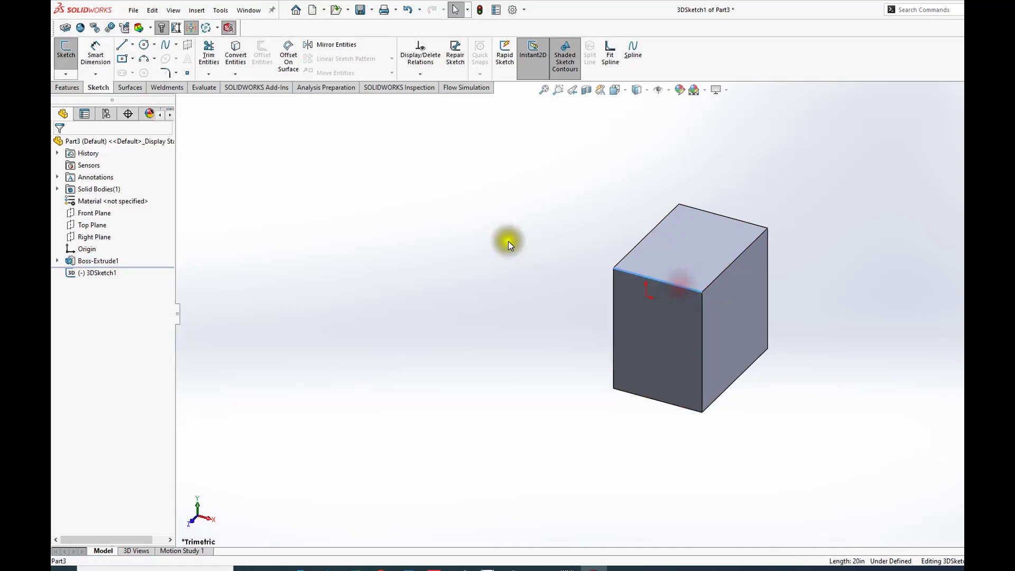
{"action": "left_click", "coordinate": [151, 12]}
{"action": "mouse_move", "coordinate": [135, 15]}
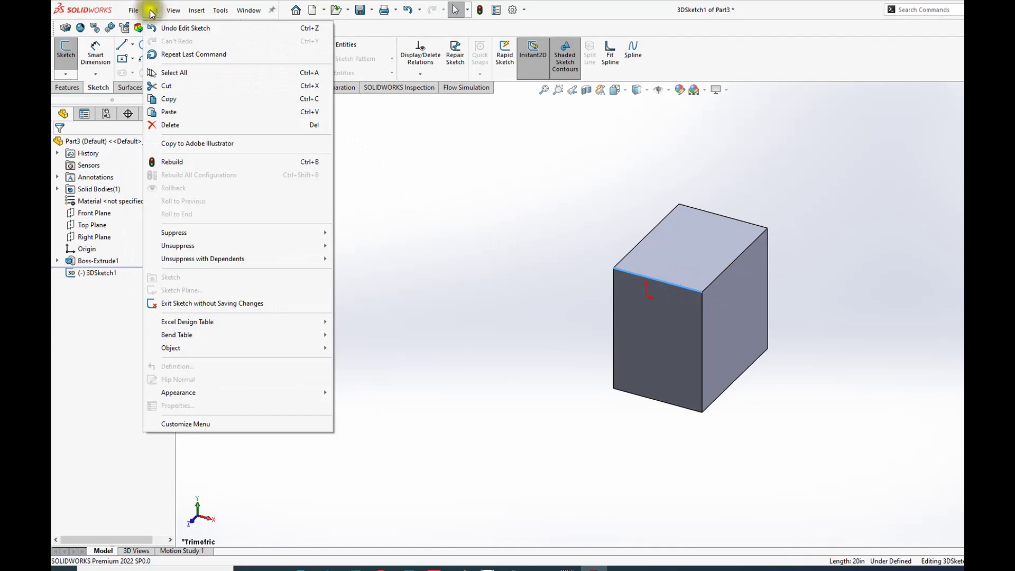
{"action": "left_click", "coordinate": [170, 72]}
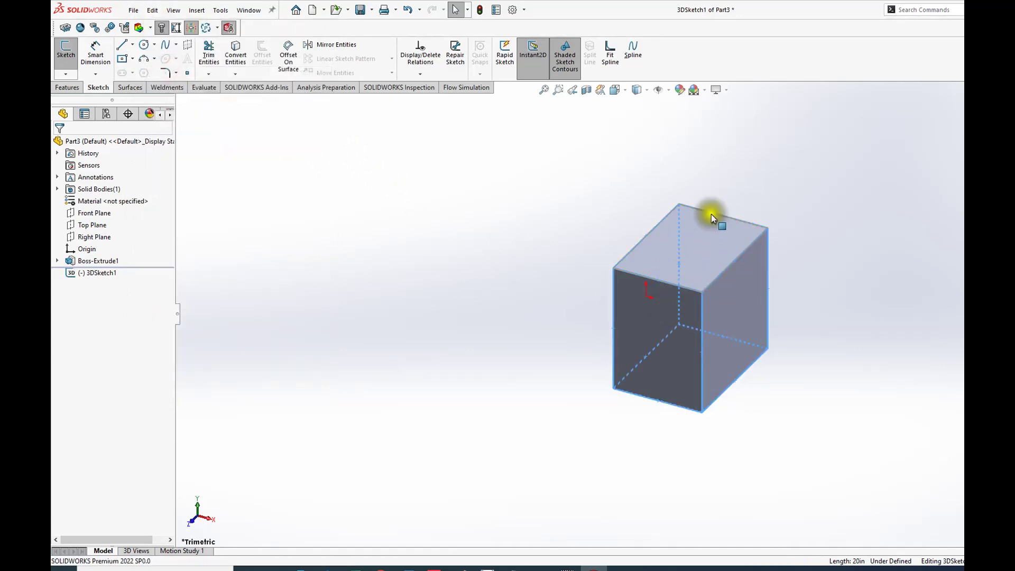
{"action": "left_click", "coordinate": [236, 56]}
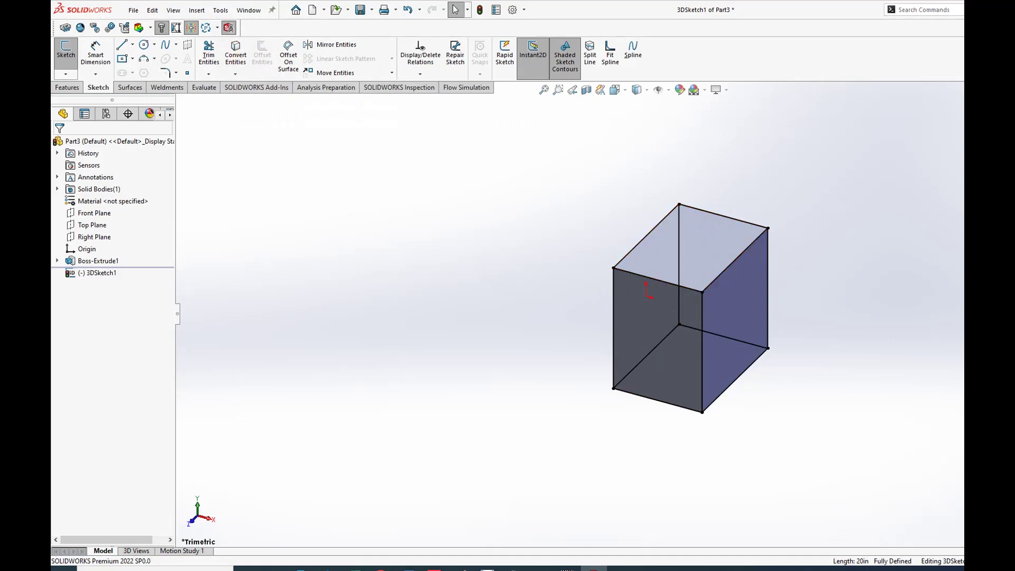
{"action": "key", "text": "ctrl+b"}
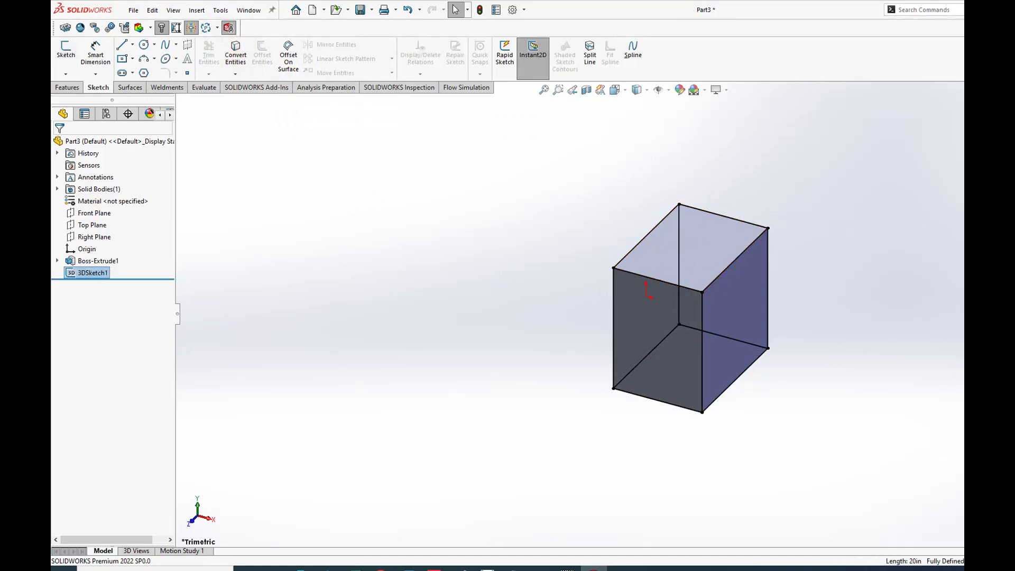
{"action": "left_click", "coordinate": [443, 264]}
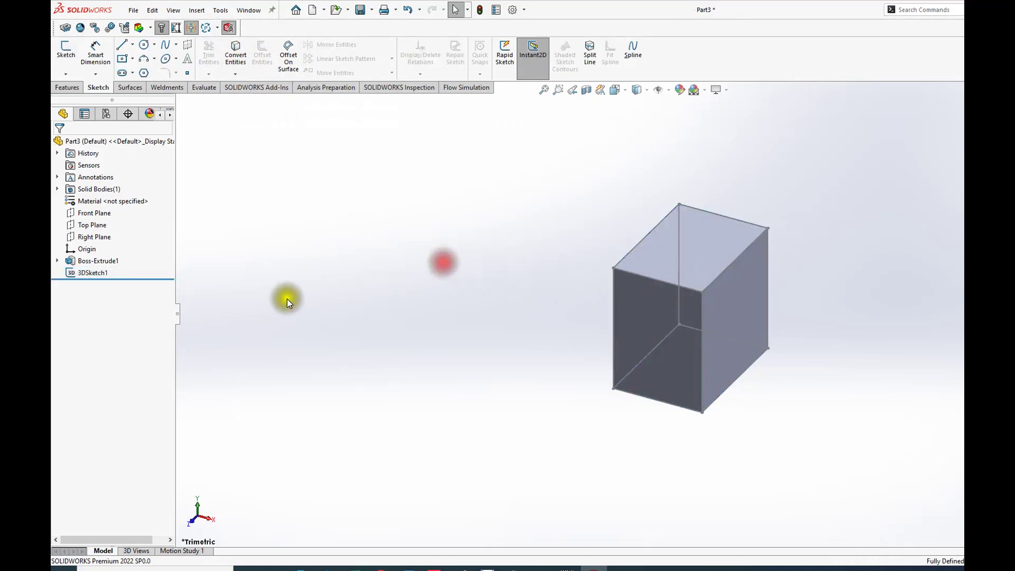
- Delete the box's solid body with Delete/Keep Body, leaving only the 3D sketch wireframe
{"action": "left_click", "coordinate": [58, 189]}
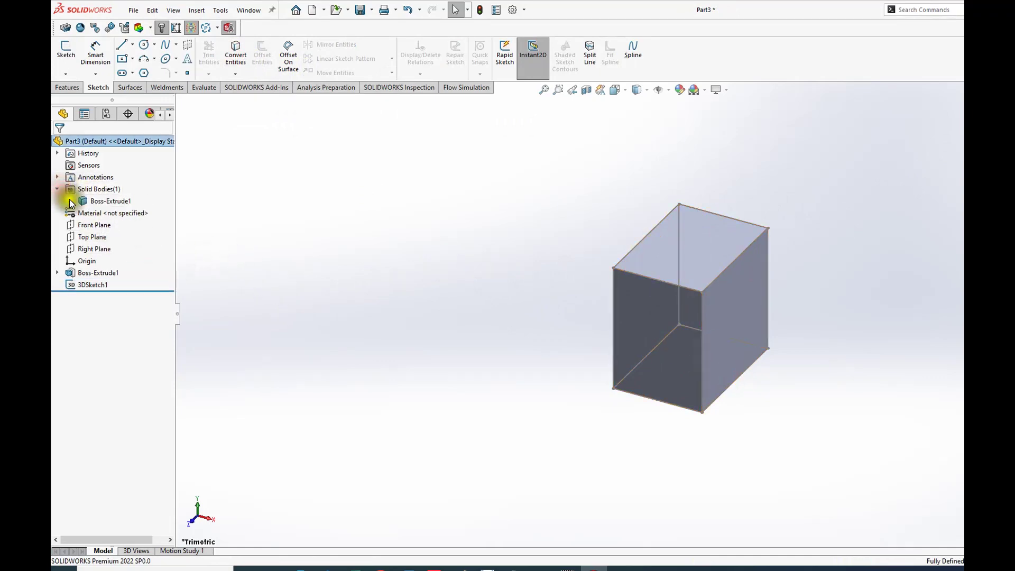
{"action": "left_click", "coordinate": [88, 202]}
{"action": "right_click", "coordinate": [88, 201]}
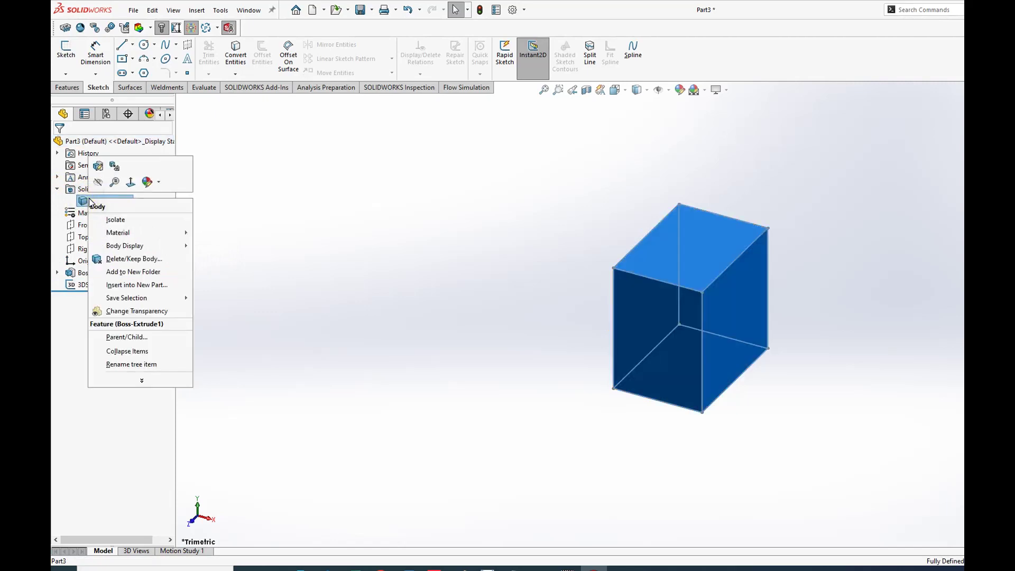
{"action": "left_click", "coordinate": [110, 260]}
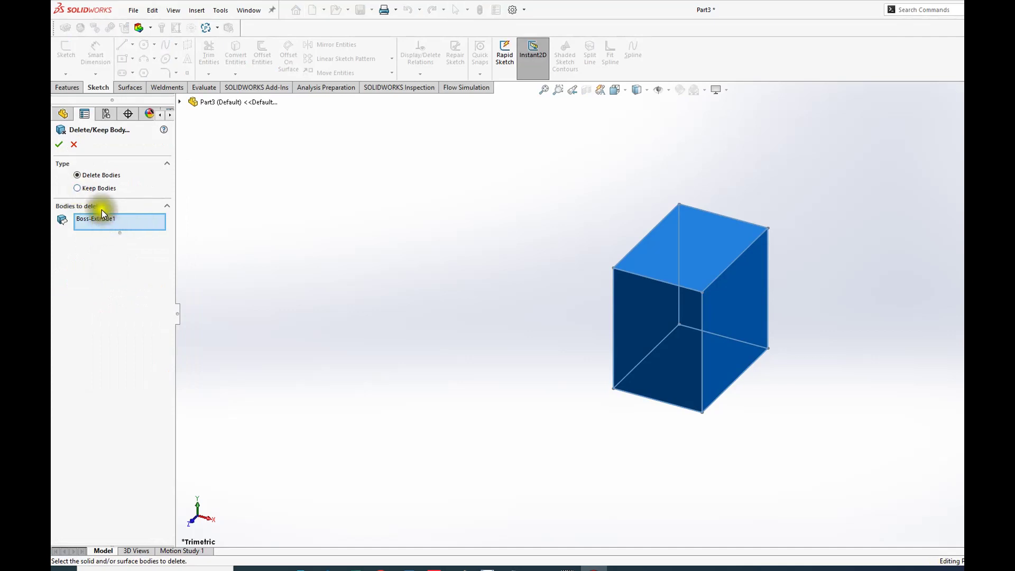
{"action": "left_click", "coordinate": [59, 144]}
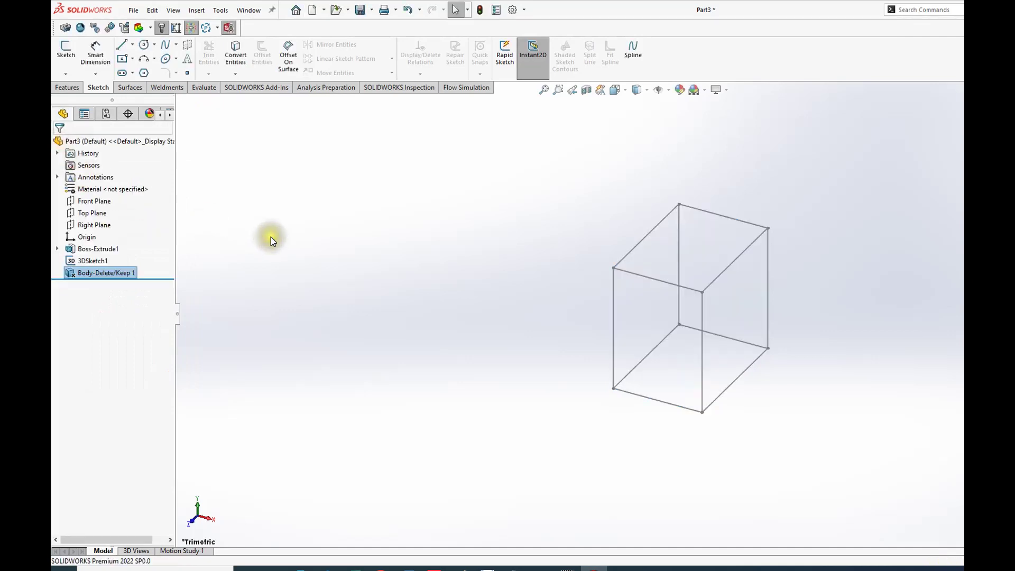
- Start a structural member using the ansi inch standard, Tube (square) type and TS1x1x0.065 size
{"action": "scroll", "coordinate": [762, 304], "scroll_direction": "up", "scroll_amount": 2}
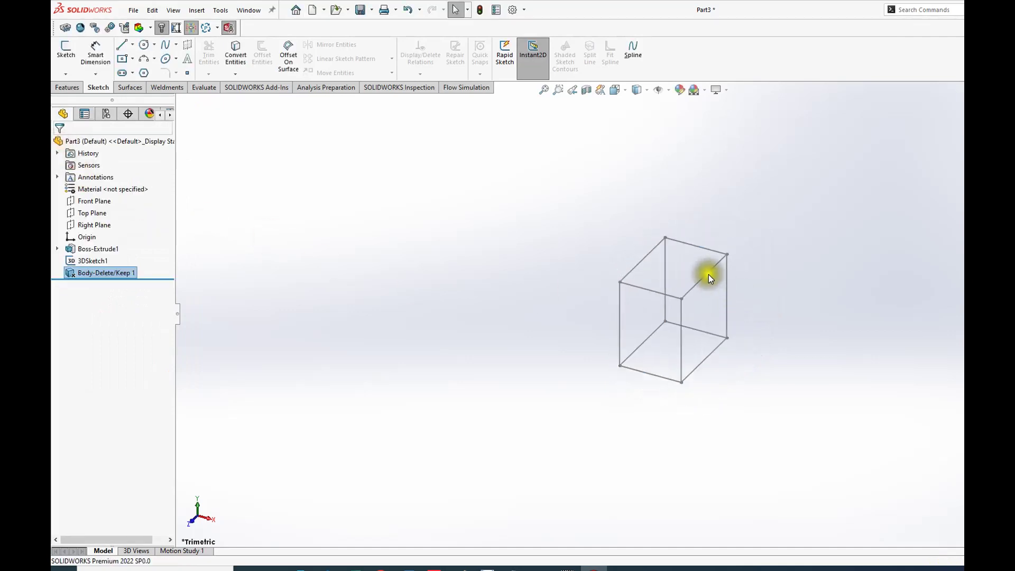
{"action": "scroll", "coordinate": [708, 274], "scroll_direction": "down", "scroll_amount": 2}
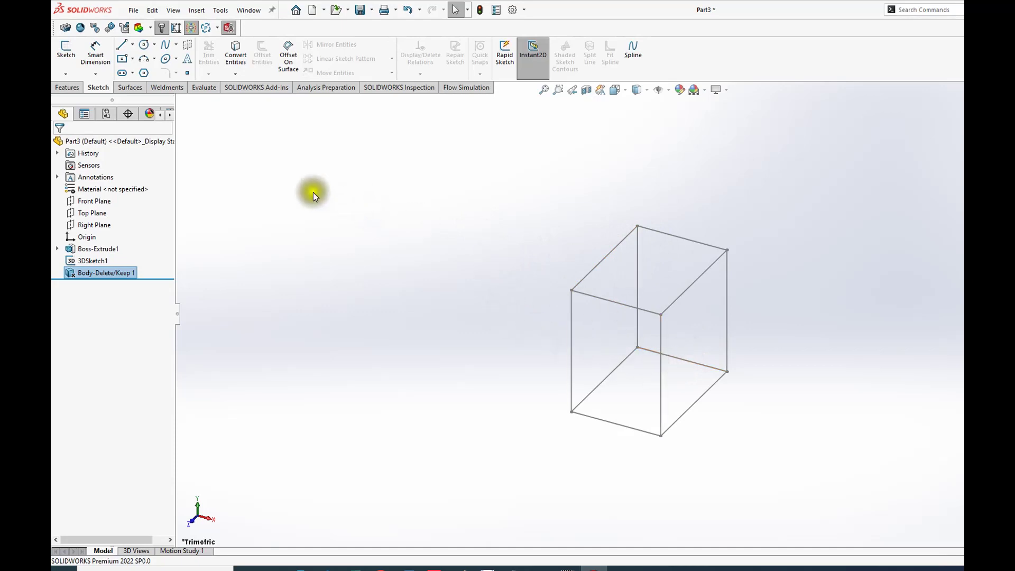
{"action": "left_click", "coordinate": [278, 179]}
{"action": "left_click", "coordinate": [167, 87]}
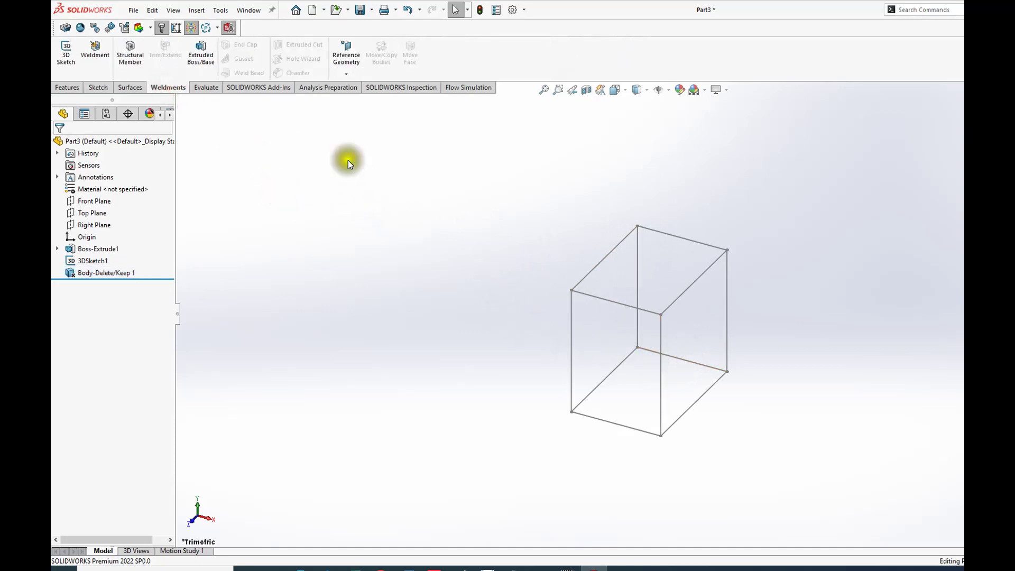
{"action": "left_click", "coordinate": [129, 52]}
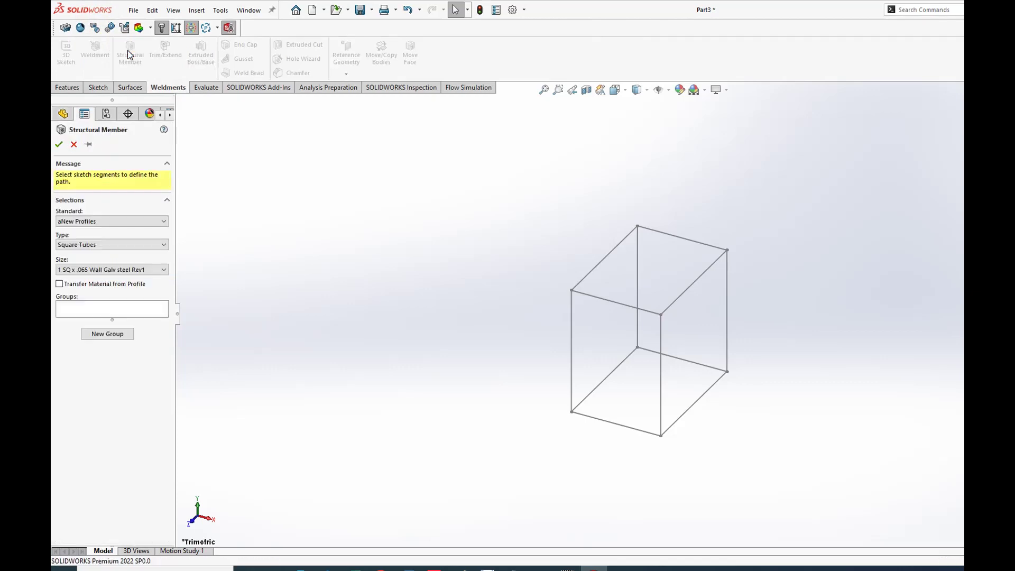
{"action": "left_click", "coordinate": [158, 224]}
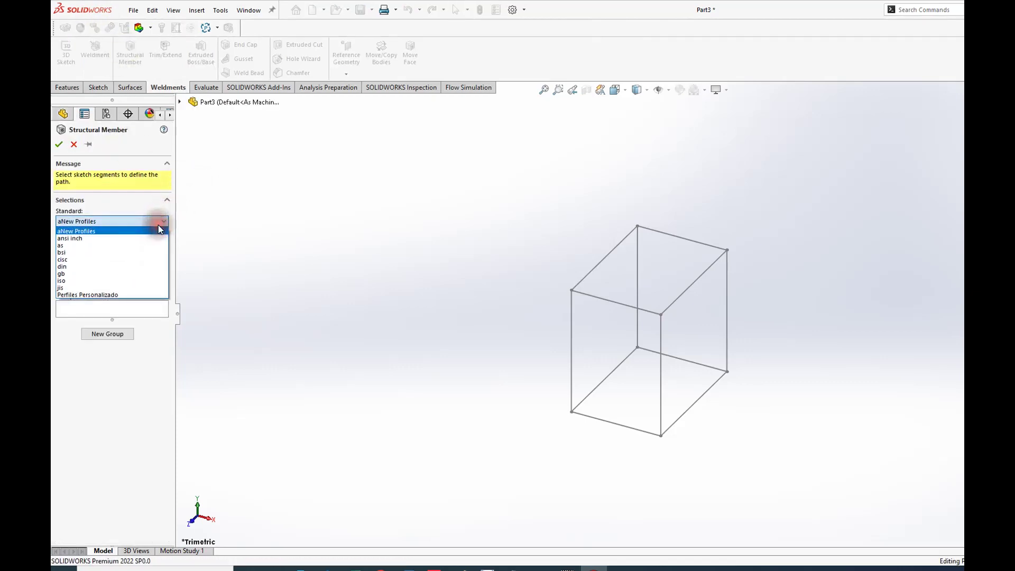
{"action": "left_click", "coordinate": [86, 229]}
{"action": "left_click", "coordinate": [106, 243]}
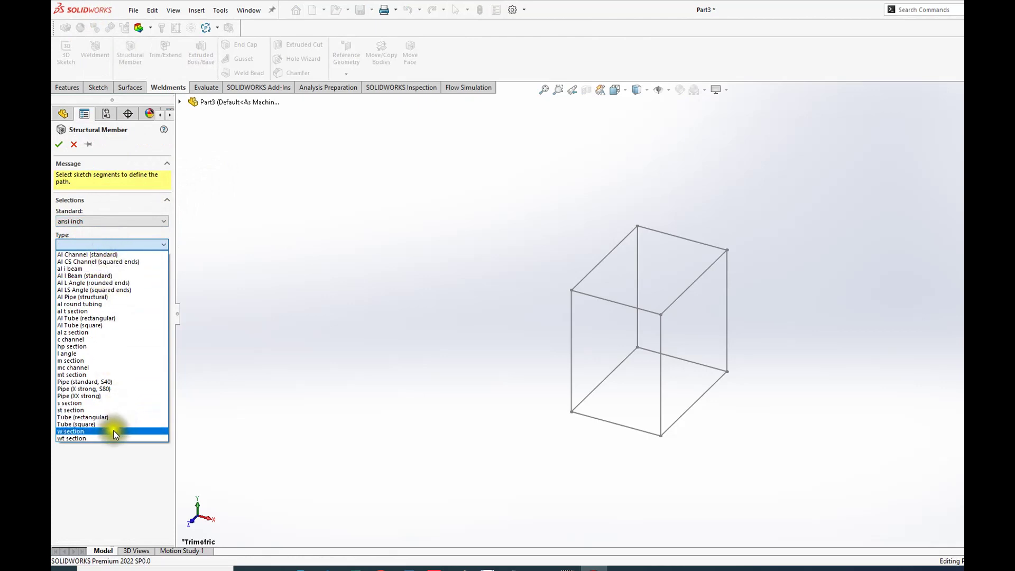
{"action": "left_click", "coordinate": [88, 424]}
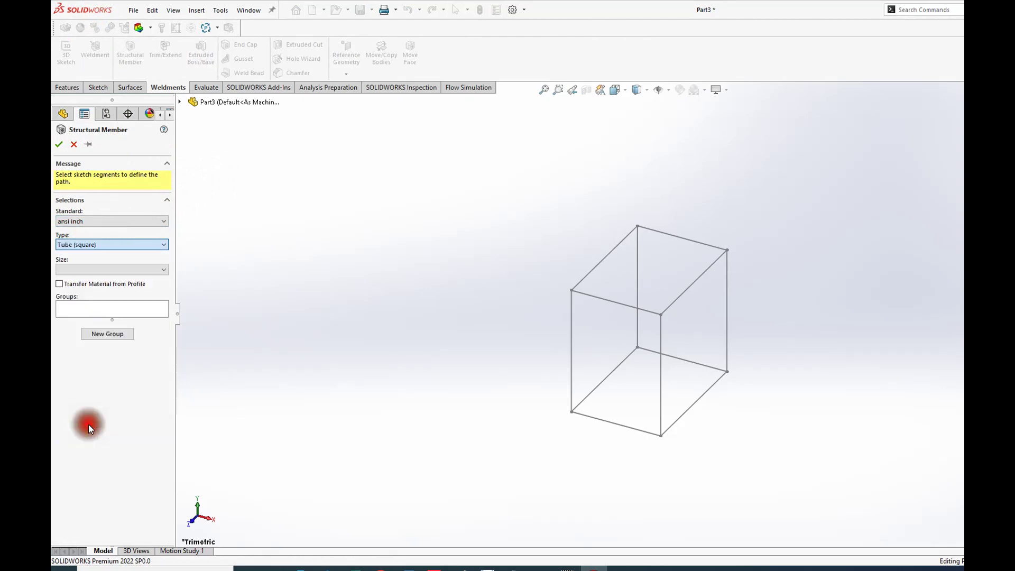
{"action": "left_click", "coordinate": [150, 270]}
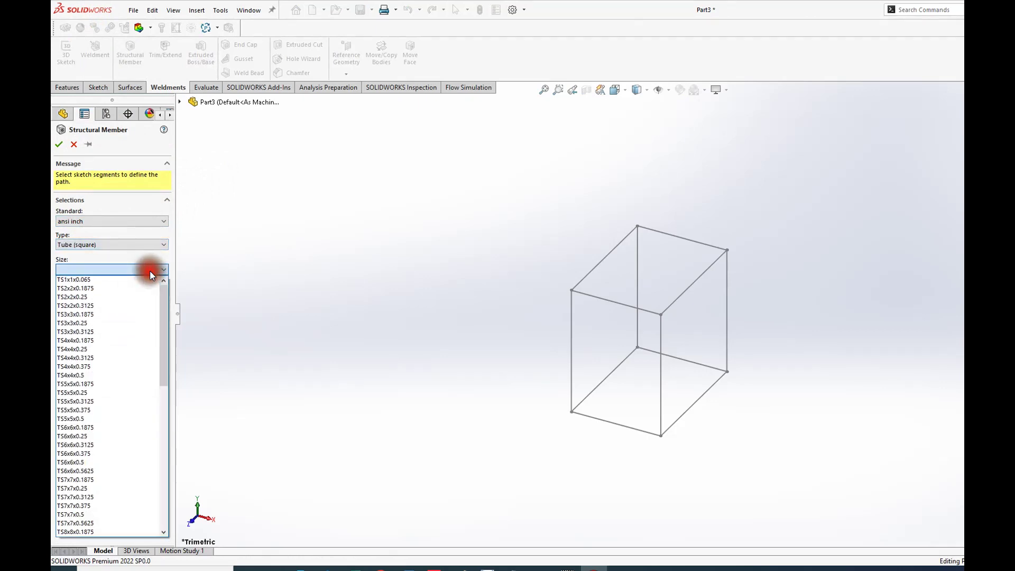
{"action": "left_click", "coordinate": [76, 280]}
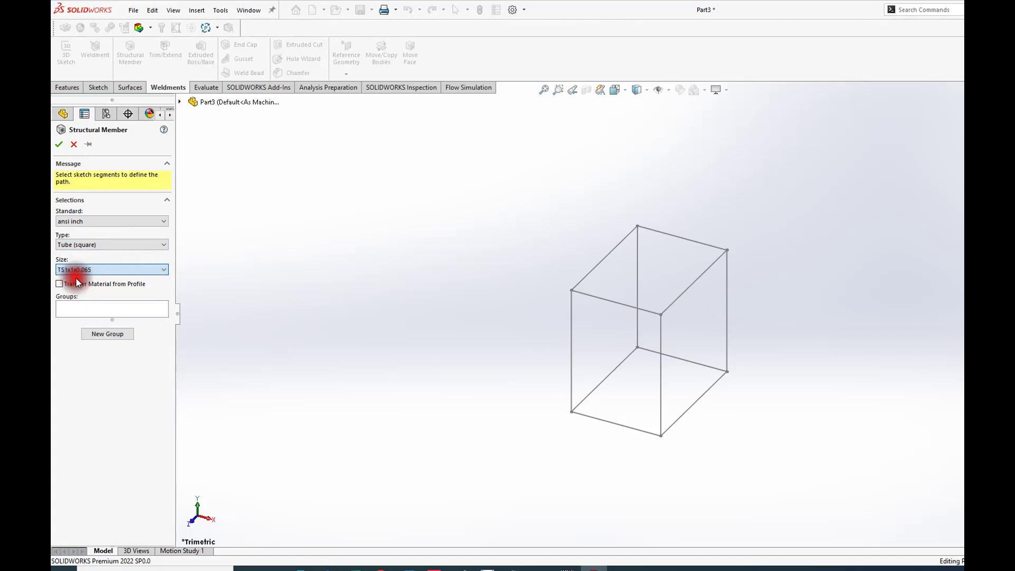
- Create the first member group from the four edges of one 28 in square end of the box sketch
{"action": "left_click", "coordinate": [107, 334]}
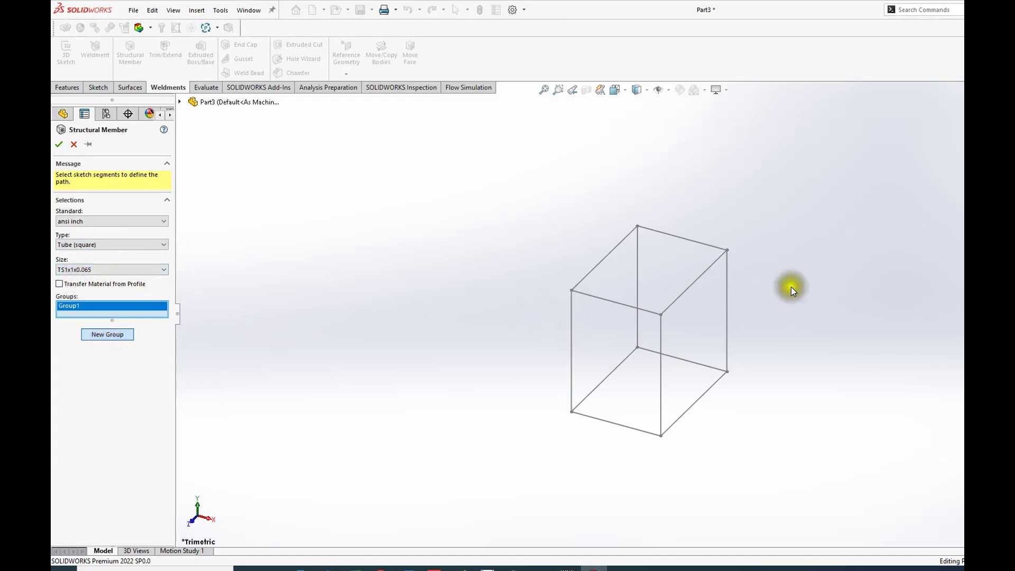
{"action": "left_click", "coordinate": [702, 285]}
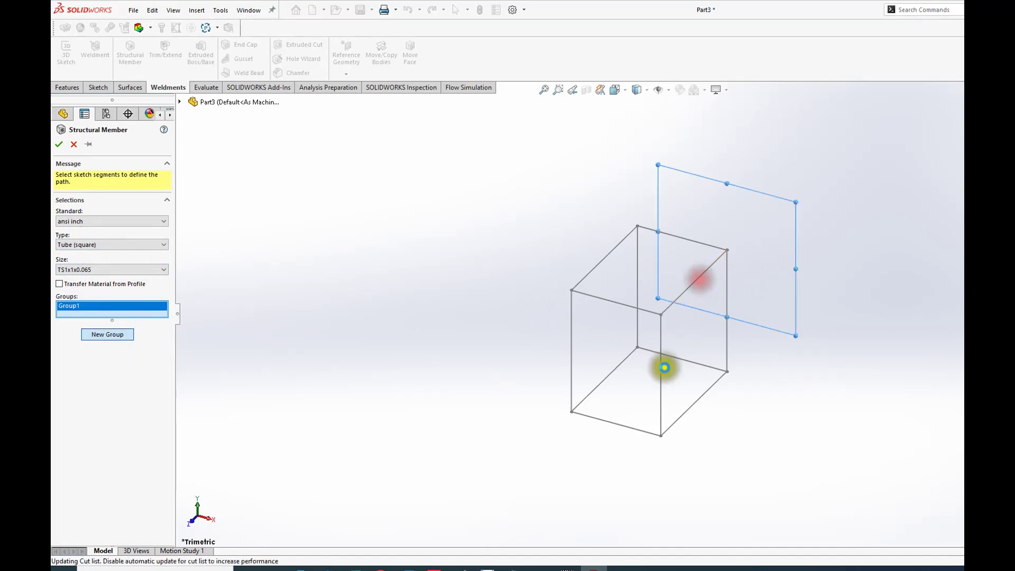
{"action": "left_click", "coordinate": [661, 365]}
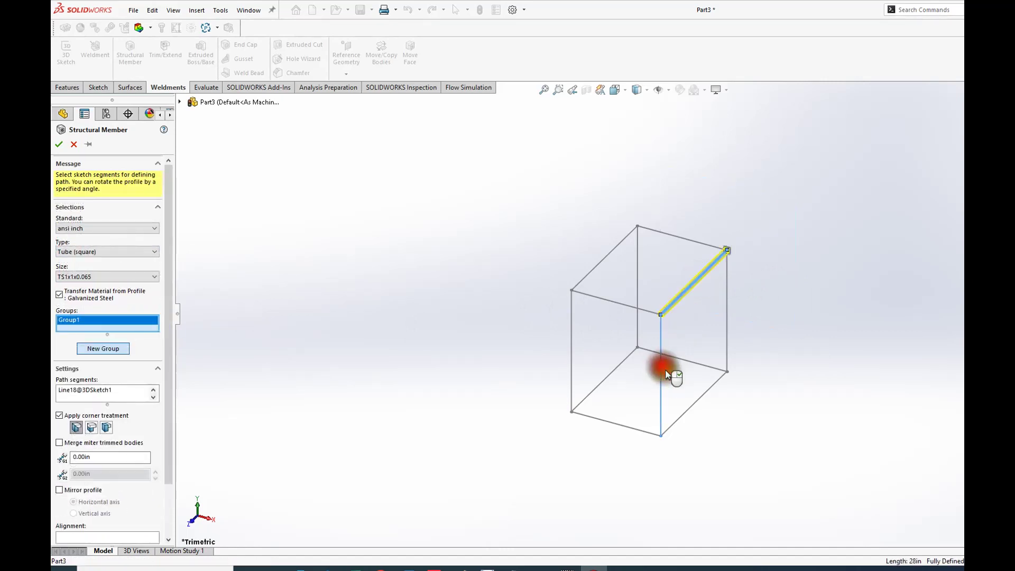
{"action": "left_click", "coordinate": [693, 404]}
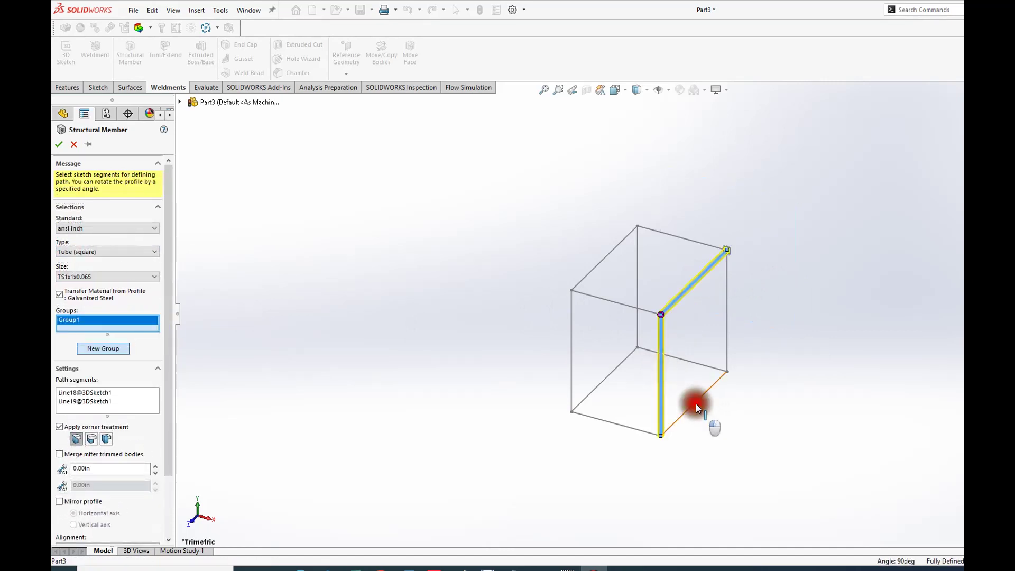
{"action": "left_click", "coordinate": [726, 341]}
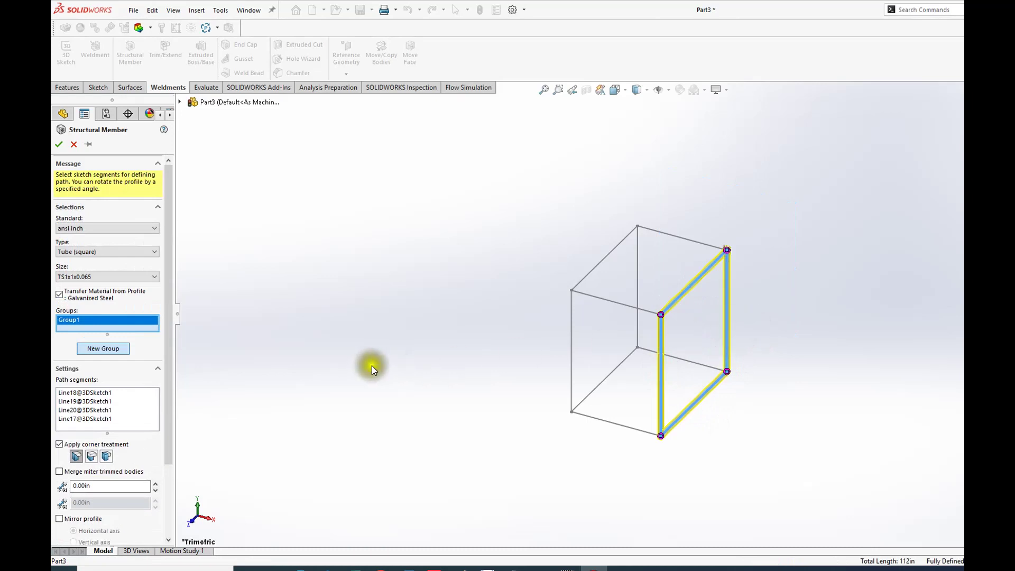
- Locate the first group's tube profile on the path by its outer corner point so the tubes sit inside the box outline
{"action": "left_click_drag", "start_coordinate": [164, 374], "coordinate": [100, 423]}
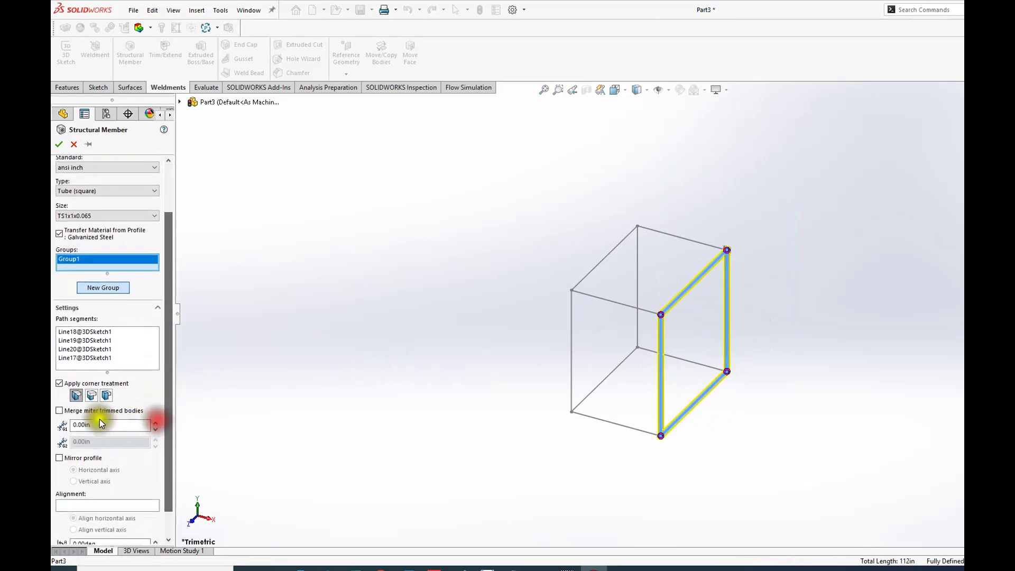
{"action": "scroll", "coordinate": [679, 325], "scroll_direction": "down", "scroll_amount": 2}
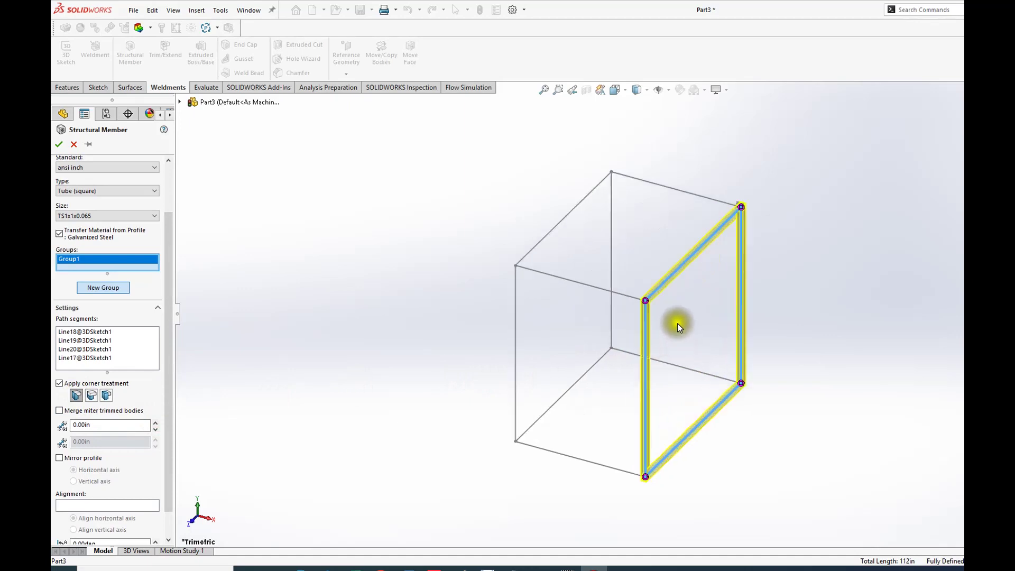
{"action": "scroll", "coordinate": [666, 322], "scroll_direction": "down", "scroll_amount": 2}
{"action": "mouse_move", "coordinate": [651, 321]}
{"action": "middle_mouse_down"}
{"action": "mouse_move", "coordinate": [607, 292]}
{"action": "mouse_move", "coordinate": [489, 268]}
{"action": "middle_mouse_up"}
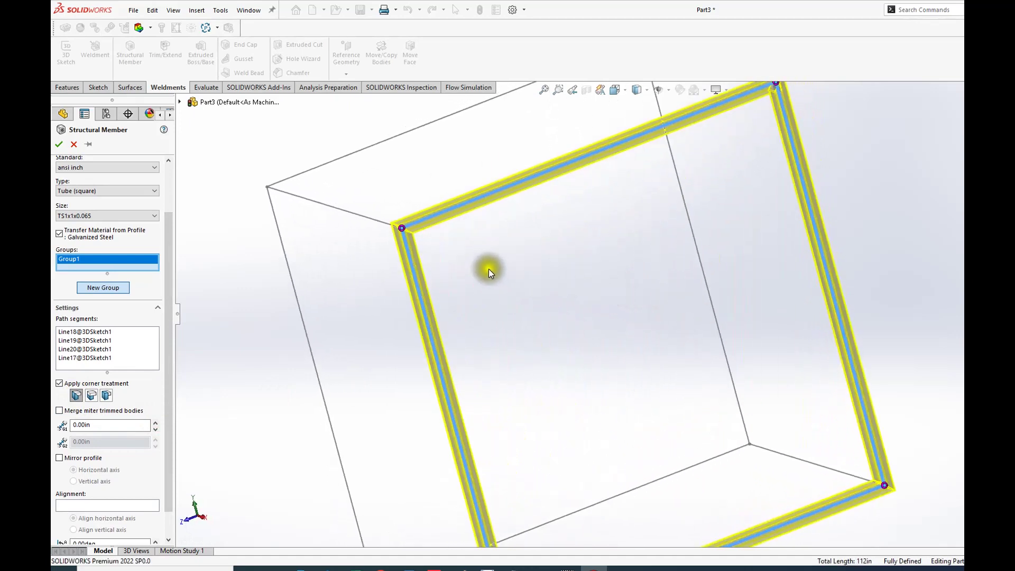
{"action": "scroll", "coordinate": [433, 270], "scroll_direction": "up", "scroll_amount": 2}
{"action": "middle_click_drag", "start_coordinate": [488, 315], "coordinate": [465, 293]}
{"action": "scroll", "coordinate": [169, 415], "scroll_direction": "down", "scroll_amount": 1}
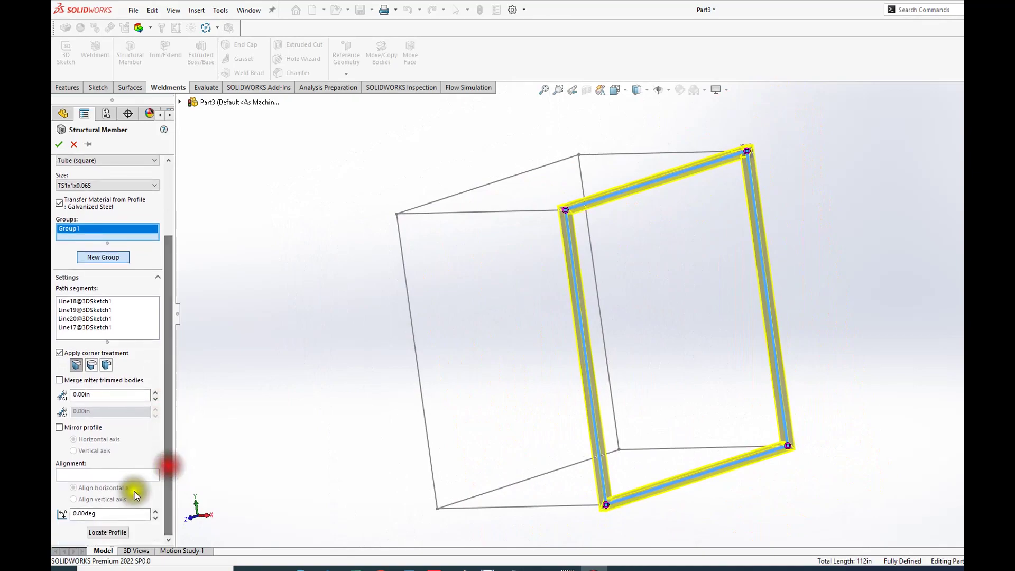
{"action": "left_click", "coordinate": [108, 532]}
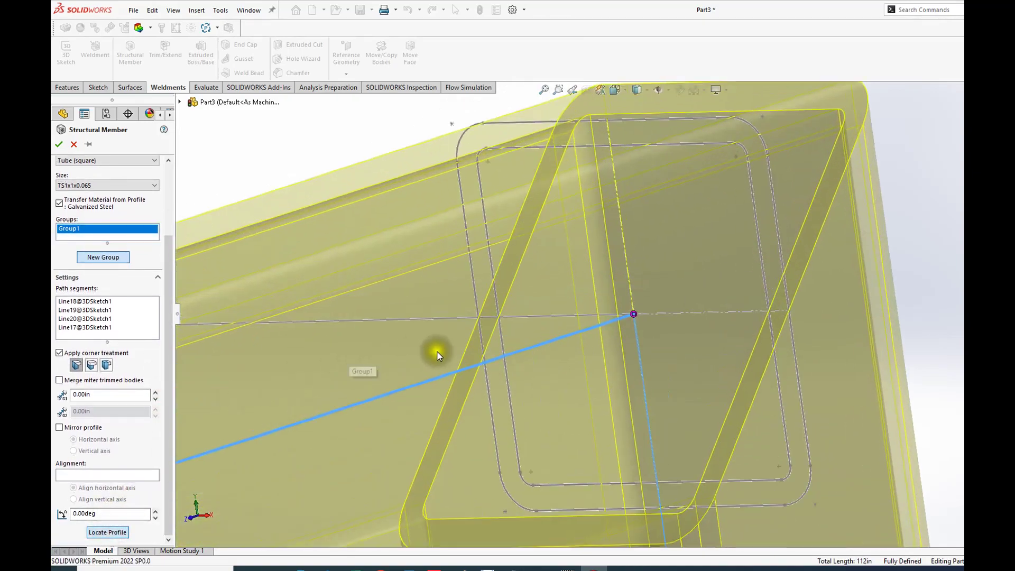
{"action": "scroll", "coordinate": [470, 346], "scroll_direction": "up", "scroll_amount": 3}
{"action": "mouse_move", "coordinate": [555, 329]}
{"action": "middle_mouse_down"}
{"action": "mouse_move", "coordinate": [539, 373]}
{"action": "mouse_move", "coordinate": [505, 370]}
{"action": "mouse_move", "coordinate": [555, 363]}
{"action": "mouse_move", "coordinate": [573, 388]}
{"action": "mouse_move", "coordinate": [441, 407]}
{"action": "mouse_move", "coordinate": [366, 385]}
{"action": "mouse_move", "coordinate": [396, 369]}
{"action": "mouse_move", "coordinate": [364, 412]}
{"action": "mouse_move", "coordinate": [388, 410]}
{"action": "middle_mouse_up"}
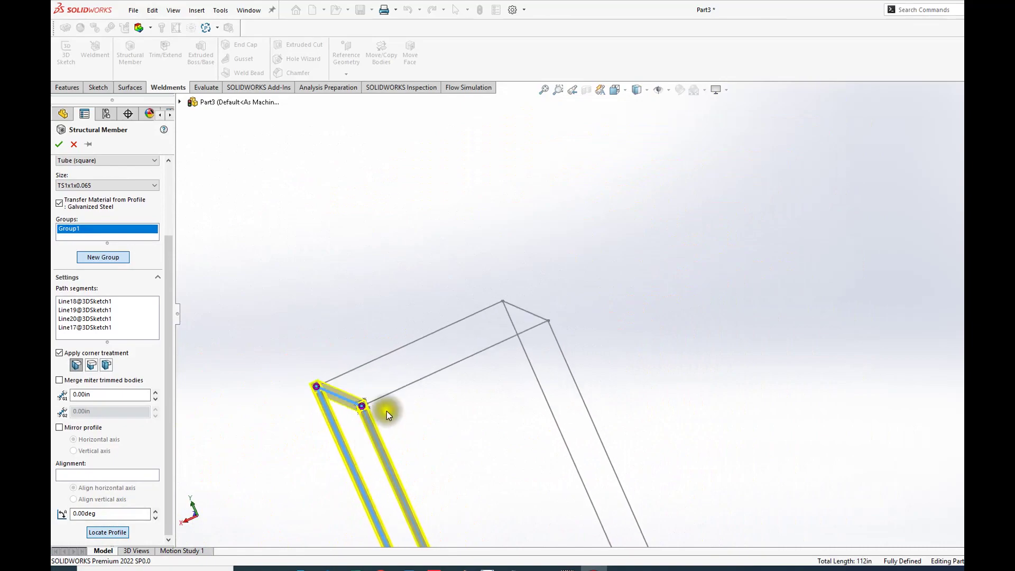
{"action": "scroll", "coordinate": [388, 408], "scroll_direction": "down", "scroll_amount": 6}
{"action": "middle_click_drag", "start_coordinate": [574, 364], "coordinate": [565, 356]}
{"action": "scroll", "coordinate": [370, 266], "scroll_direction": "down", "scroll_amount": 2}
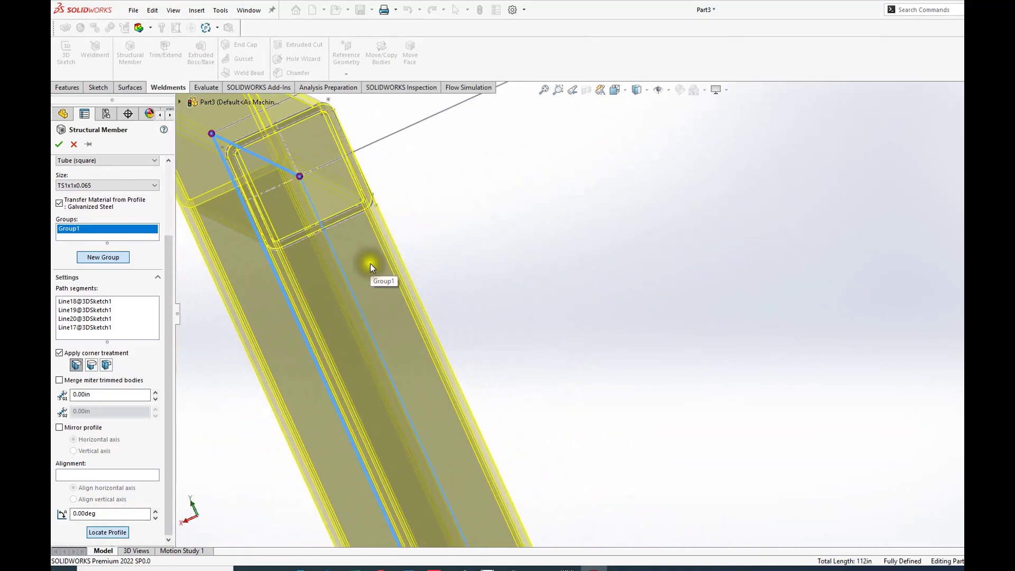
{"action": "scroll", "coordinate": [370, 264], "scroll_direction": "up", "scroll_amount": 2}
{"action": "middle_click_drag", "start_coordinate": [560, 249], "coordinate": [450, 265]}
{"action": "scroll", "coordinate": [450, 265], "scroll_direction": "down", "scroll_amount": 2}
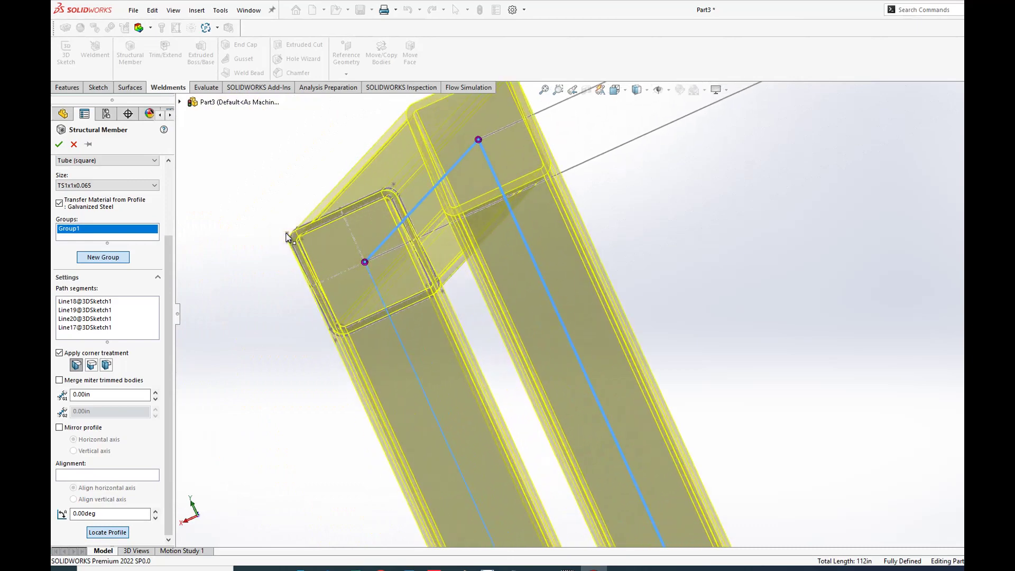
{"action": "left_click", "coordinate": [286, 236]}
{"action": "middle_click_drag", "start_coordinate": [268, 290], "coordinate": [270, 284]}
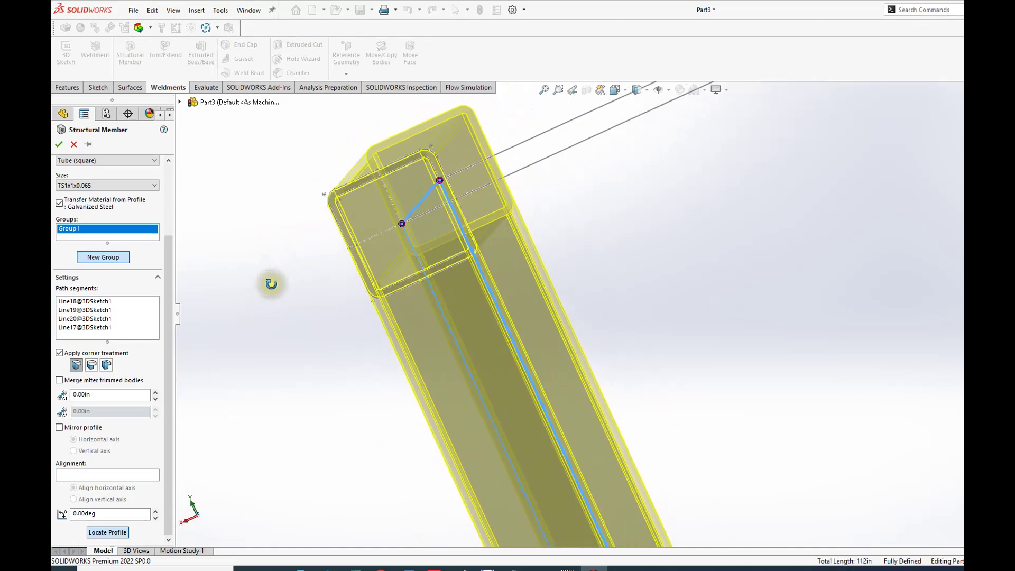
{"action": "left_click", "coordinate": [325, 198]}
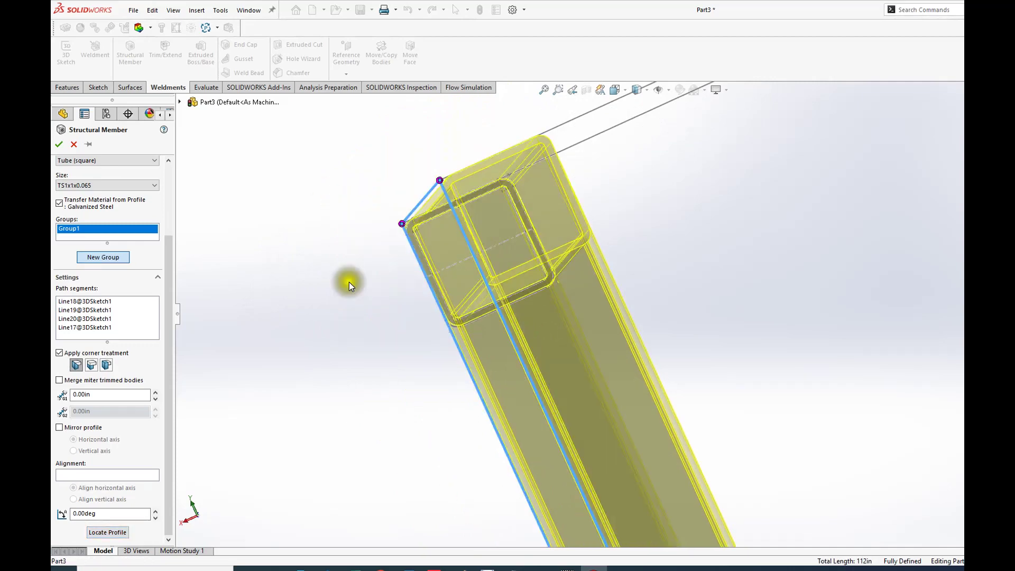
{"action": "middle_click_drag", "start_coordinate": [365, 313], "coordinate": [367, 311]}
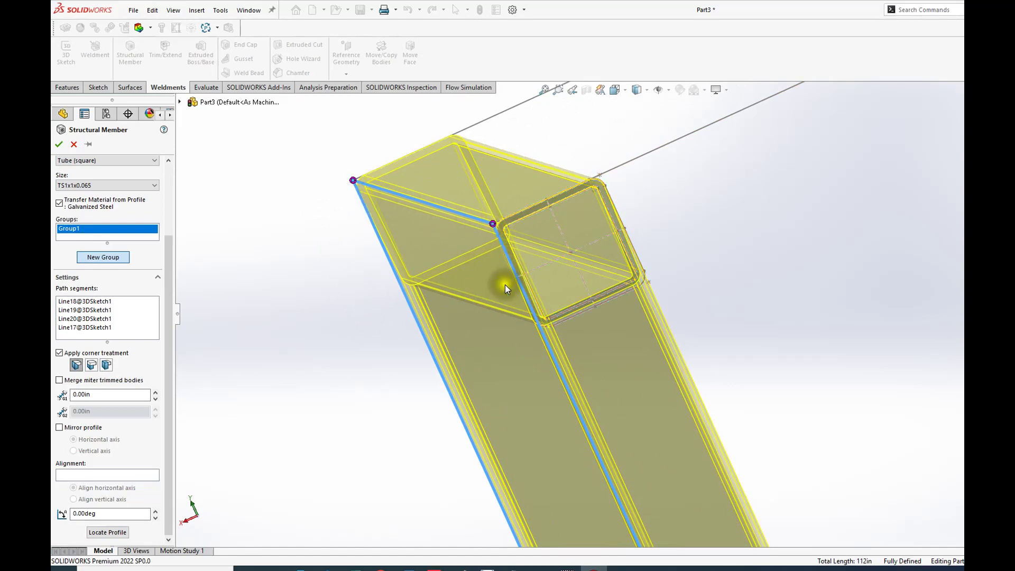
{"action": "scroll", "coordinate": [506, 285], "scroll_direction": "up", "scroll_amount": 10}
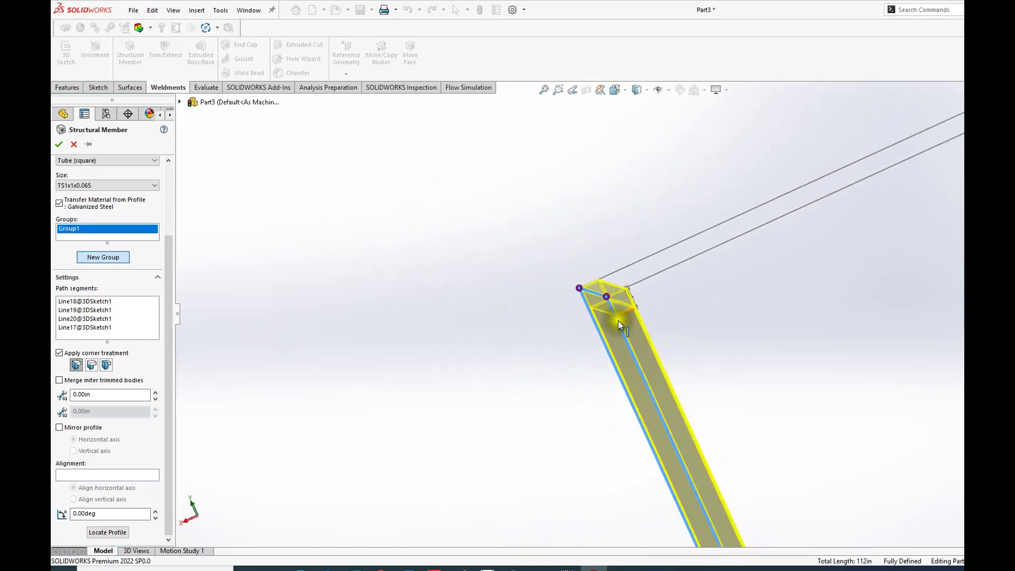
{"action": "mouse_move", "coordinate": [619, 324]}
{"action": "middle_mouse_down"}
{"action": "mouse_move", "coordinate": [673, 346]}
{"action": "mouse_move", "coordinate": [648, 297]}
{"action": "mouse_move", "coordinate": [668, 347]}
{"action": "mouse_move", "coordinate": [664, 380]}
{"action": "mouse_move", "coordinate": [585, 380]}
{"action": "mouse_move", "coordinate": [503, 316]}
{"action": "mouse_move", "coordinate": [543, 391]}
{"action": "mouse_move", "coordinate": [648, 411]}
{"action": "mouse_move", "coordinate": [585, 374]}
{"action": "mouse_move", "coordinate": [643, 431]}
{"action": "mouse_move", "coordinate": [605, 417]}
{"action": "mouse_move", "coordinate": [481, 433]}
{"action": "middle_mouse_up"}
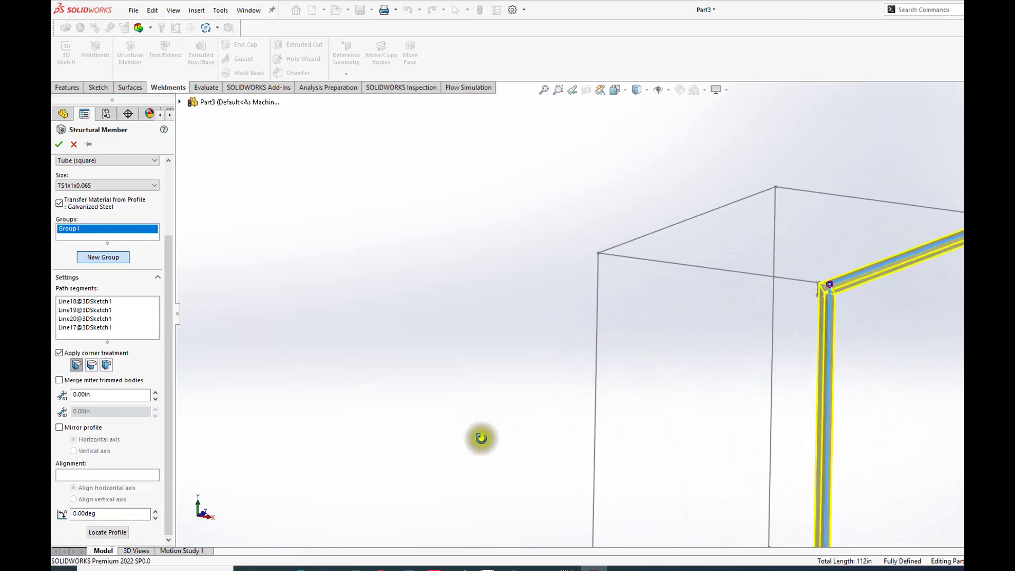
- Add a second member group from the four edges of the opposite square end of the box sketch
{"action": "left_click", "coordinate": [166, 295]}
{"action": "left_click", "coordinate": [93, 257]}
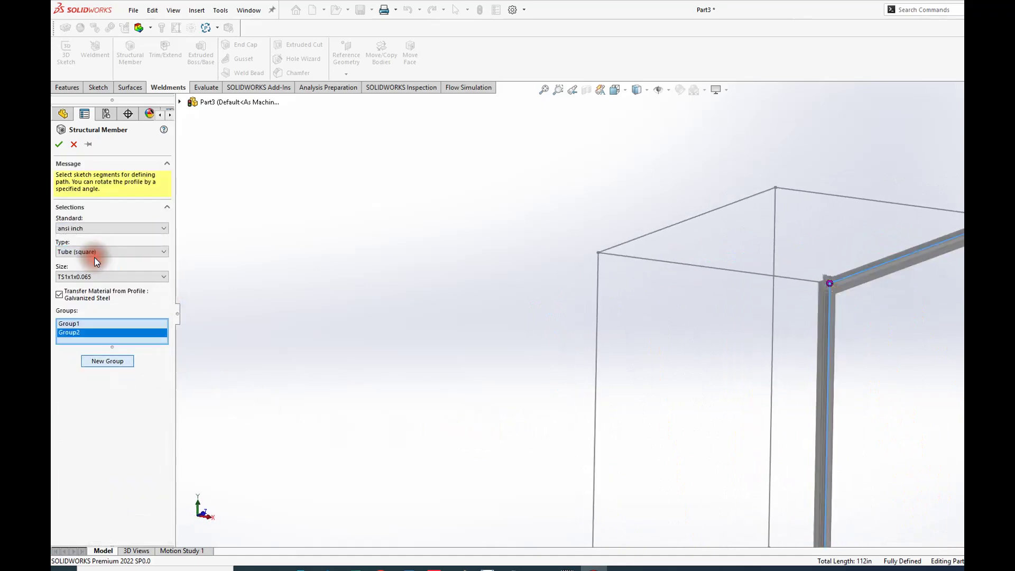
{"action": "mouse_move", "coordinate": [467, 366]}
{"action": "middle_mouse_down"}
{"action": "mouse_move", "coordinate": [401, 355]}
{"action": "mouse_move", "coordinate": [390, 367]}
{"action": "middle_mouse_up"}
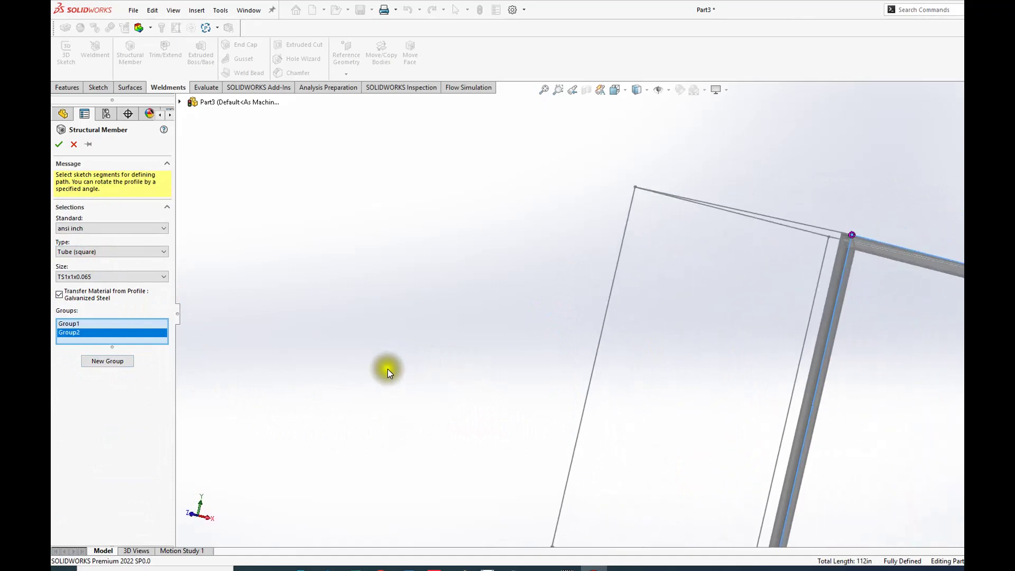
{"action": "left_click", "coordinate": [727, 208]}
{"action": "left_click", "coordinate": [611, 286]}
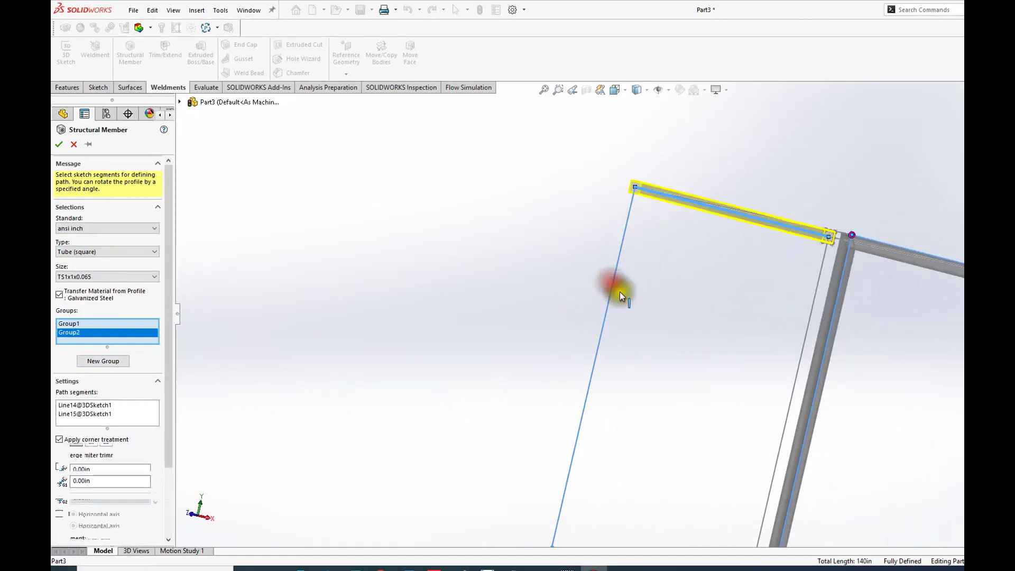
{"action": "mouse_move", "coordinate": [809, 335]}
{"action": "middle_mouse_down"}
{"action": "mouse_move", "coordinate": [745, 317]}
{"action": "mouse_move", "coordinate": [713, 344]}
{"action": "mouse_move", "coordinate": [689, 335]}
{"action": "mouse_move", "coordinate": [712, 338]}
{"action": "mouse_move", "coordinate": [718, 349]}
{"action": "middle_mouse_up"}
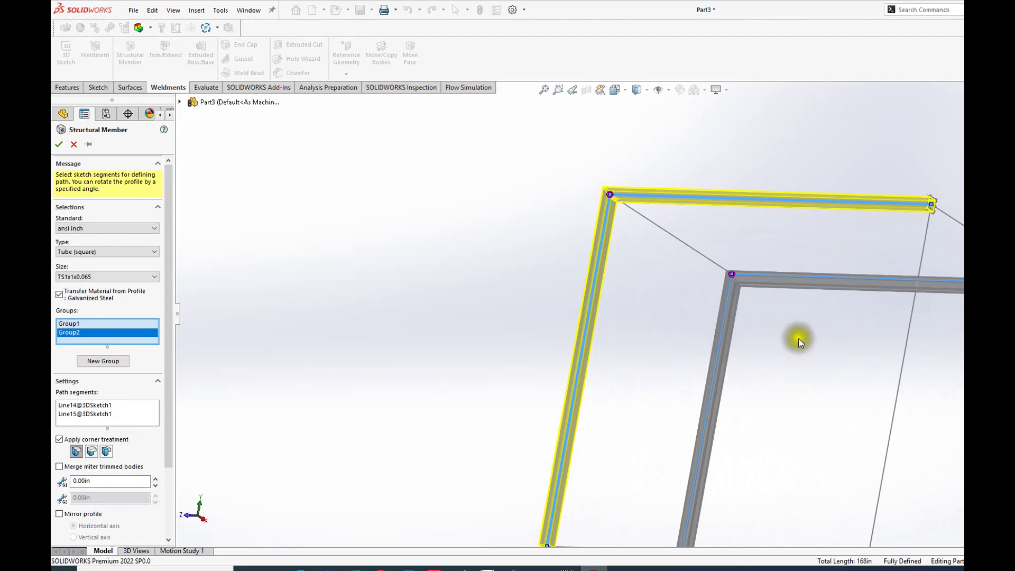
{"action": "left_click", "coordinate": [901, 364]}
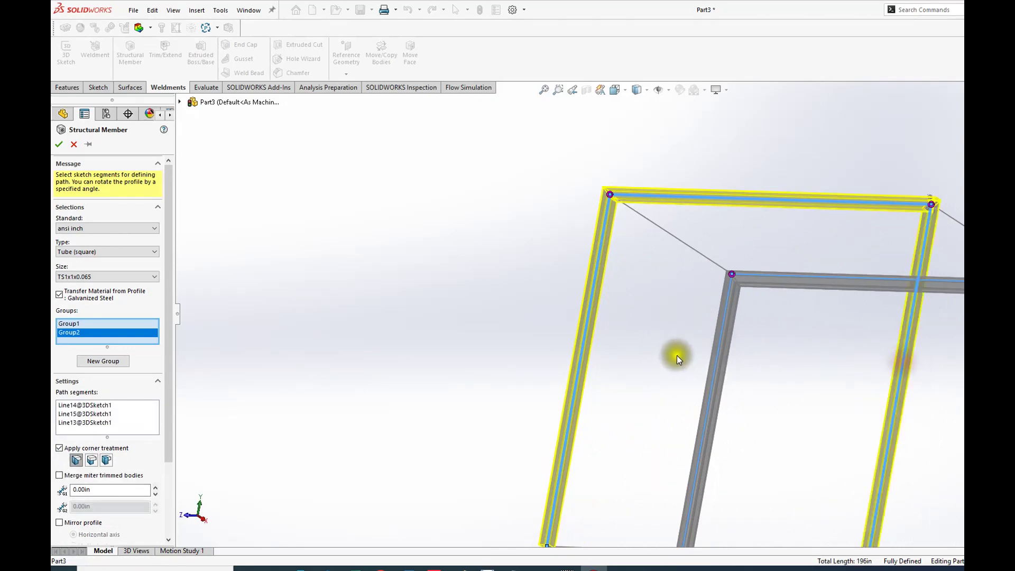
{"action": "mouse_move", "coordinate": [555, 329]}
{"action": "middle_mouse_down"}
{"action": "mouse_move", "coordinate": [702, 389]}
{"action": "mouse_move", "coordinate": [593, 438]}
{"action": "middle_mouse_up"}
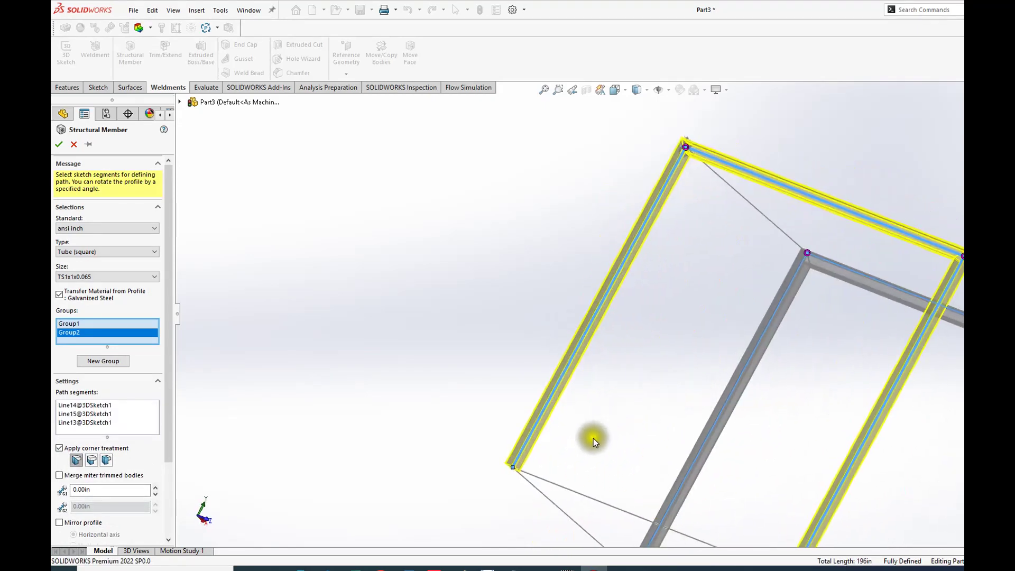
{"action": "left_click", "coordinate": [553, 499]}
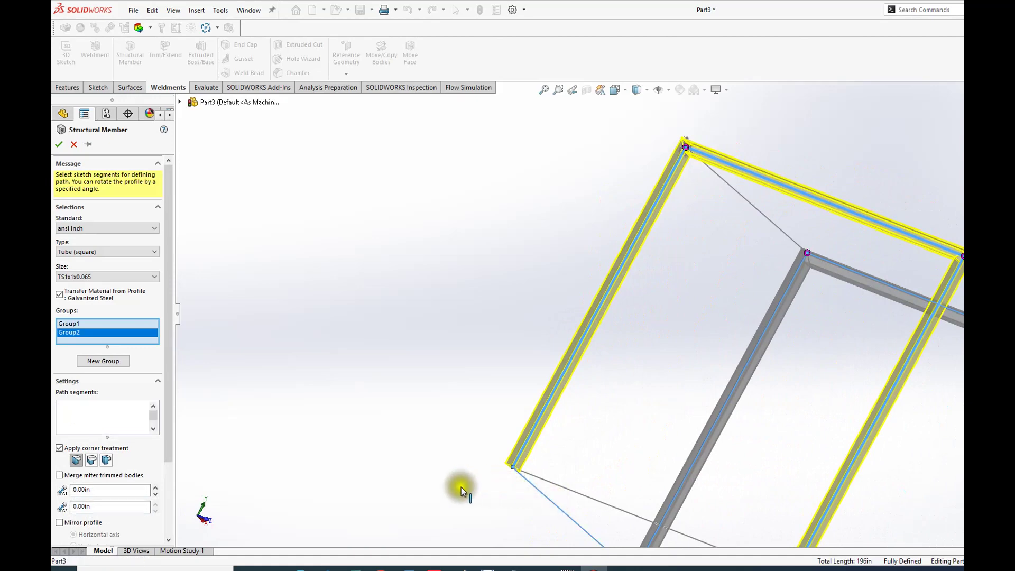
{"action": "scroll", "coordinate": [481, 498], "scroll_direction": "up", "scroll_amount": 4}
{"action": "middle_click_drag", "start_coordinate": [566, 417], "coordinate": [593, 448]}
{"action": "left_click", "coordinate": [620, 414]}
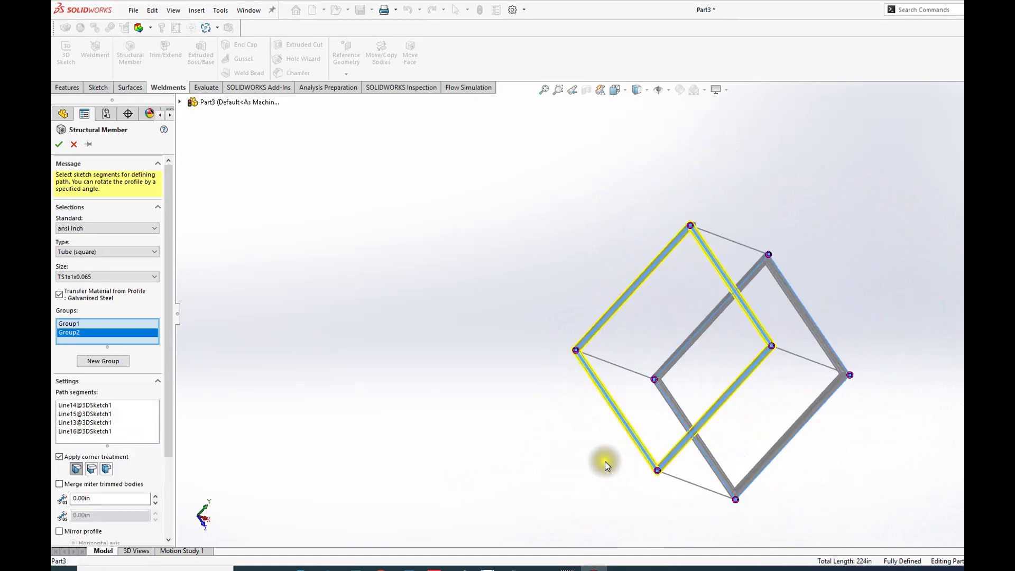
- Locate the second group's tube profile by its outer corner point so the tubes sit inside the box outline, and finish the structural member
{"action": "middle_click_drag", "start_coordinate": [605, 461], "coordinate": [543, 367]}
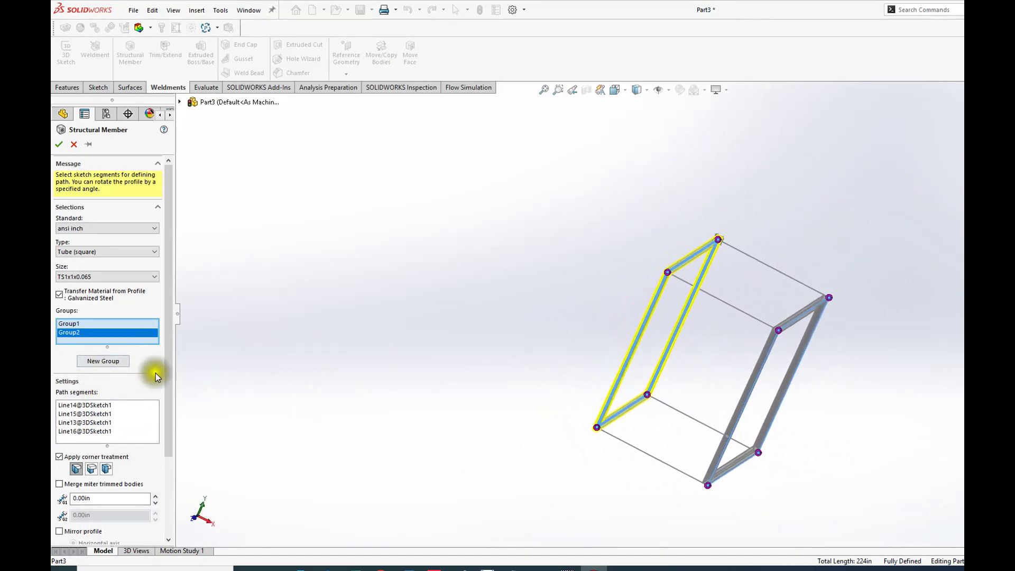
{"action": "left_click_drag", "start_coordinate": [167, 369], "coordinate": [170, 468]}
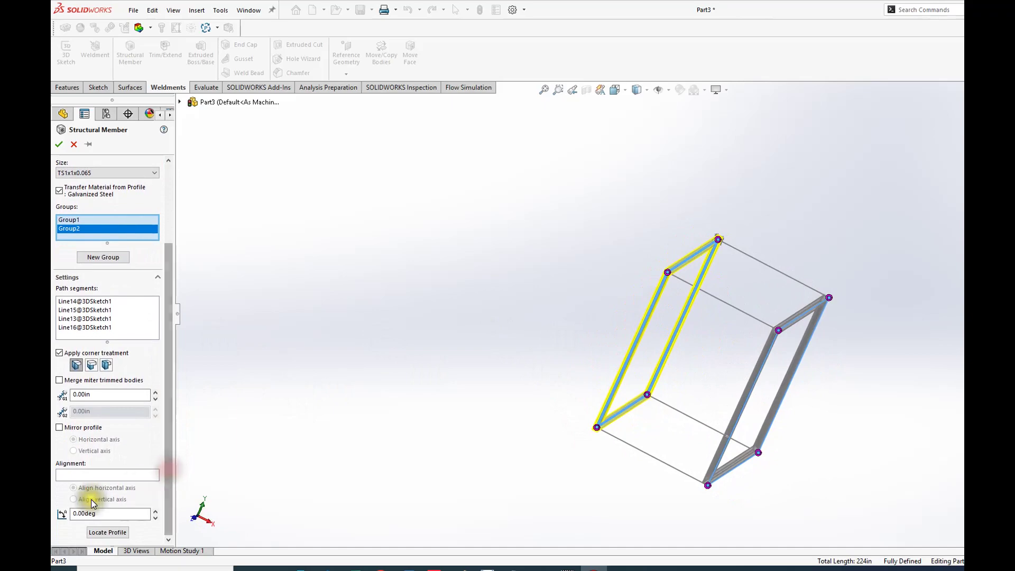
{"action": "left_click", "coordinate": [101, 531]}
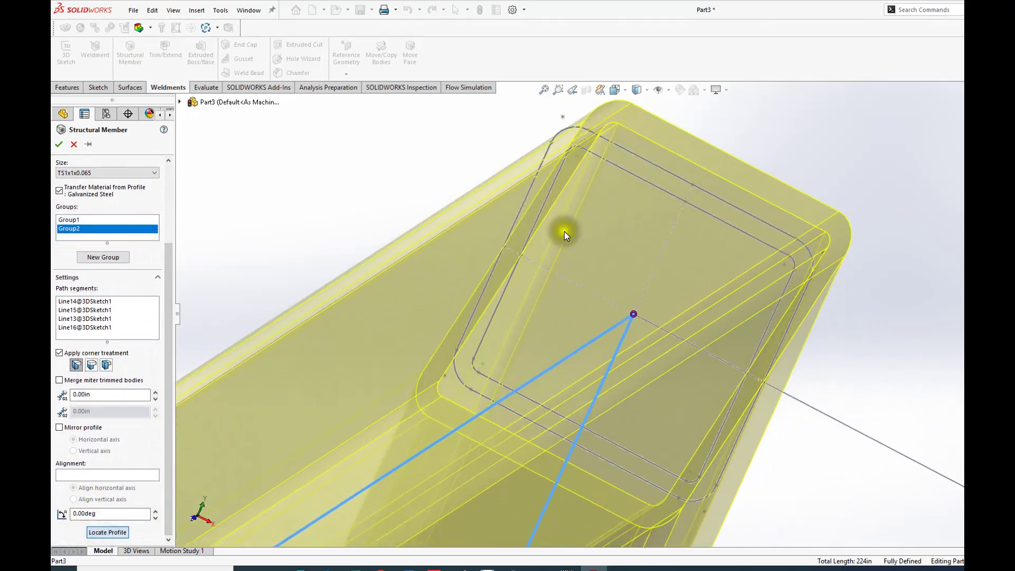
{"action": "scroll", "coordinate": [594, 210], "scroll_direction": "up", "scroll_amount": 3}
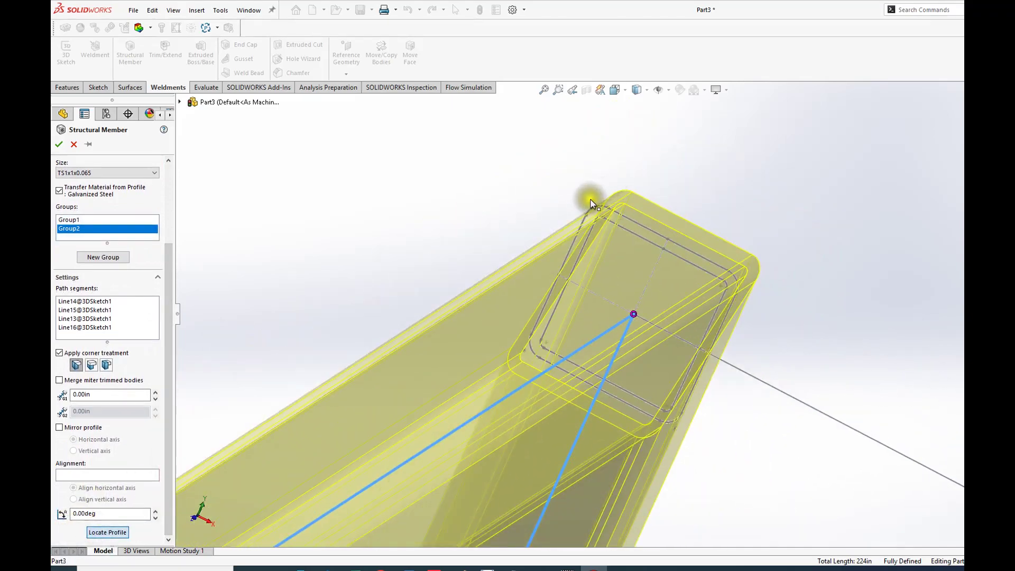
{"action": "scroll", "coordinate": [601, 221], "scroll_direction": "up", "scroll_amount": 10}
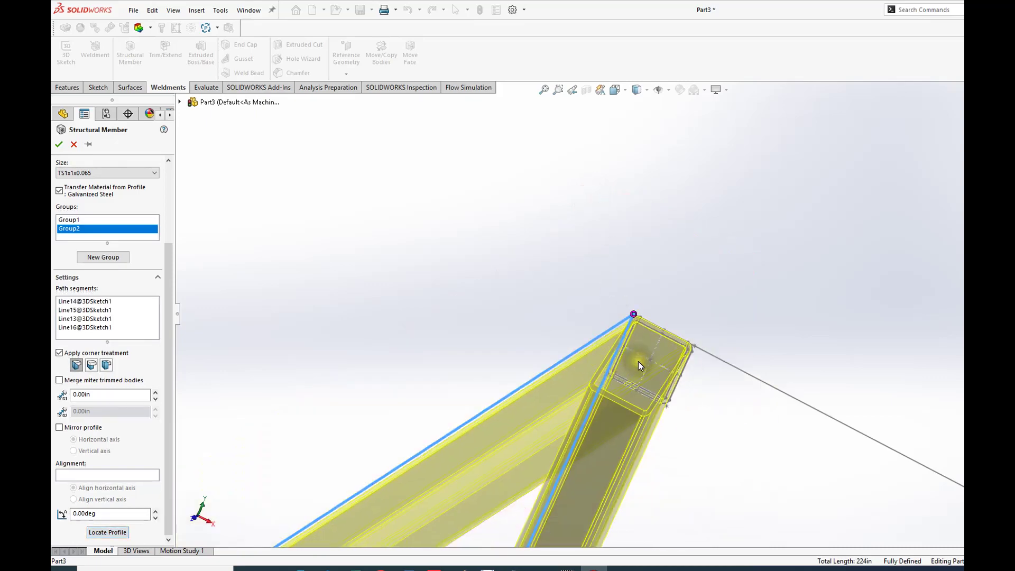
{"action": "middle_click_drag", "start_coordinate": [632, 346], "coordinate": [650, 284]}
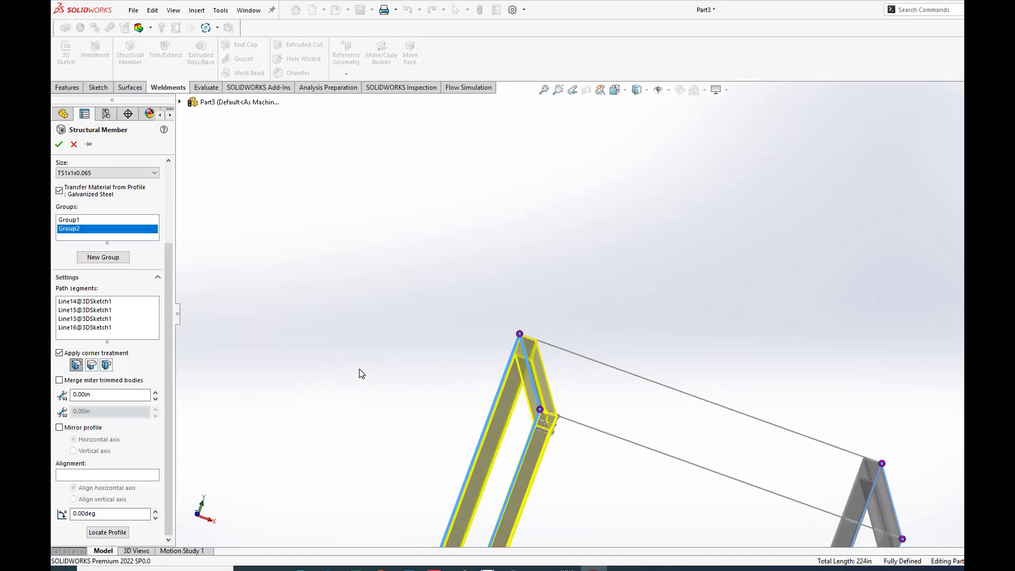
{"action": "scroll", "coordinate": [451, 363], "scroll_direction": "down", "scroll_amount": 3}
{"action": "scroll", "coordinate": [471, 374], "scroll_direction": "down", "scroll_amount": 1}
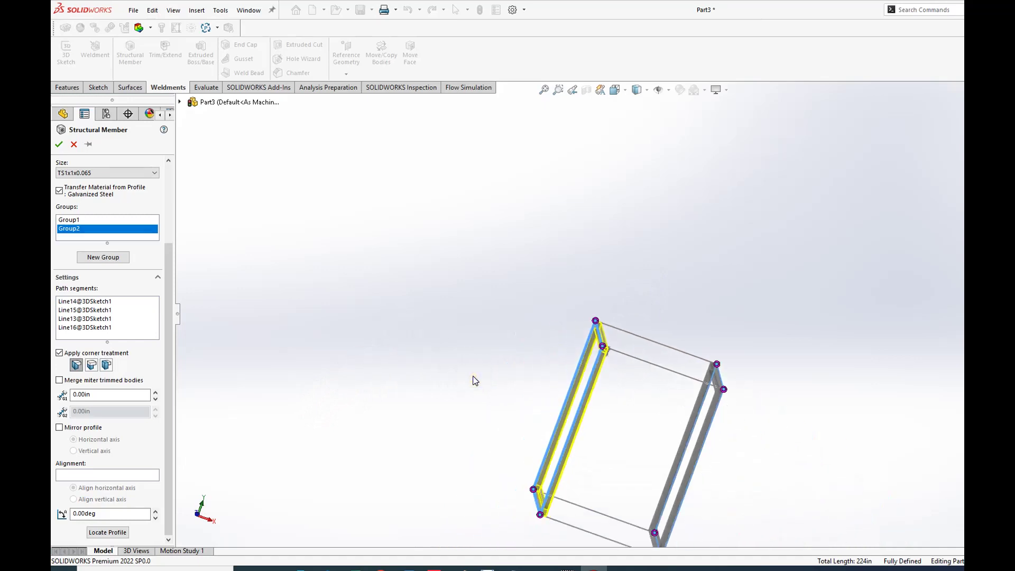
{"action": "mouse_move", "coordinate": [477, 395]}
{"action": "middle_mouse_down"}
{"action": "mouse_move", "coordinate": [426, 344]}
{"action": "mouse_move", "coordinate": [476, 365]}
{"action": "mouse_move", "coordinate": [484, 391]}
{"action": "middle_mouse_up"}
{"action": "scroll", "coordinate": [608, 343], "scroll_direction": "down", "scroll_amount": 5}
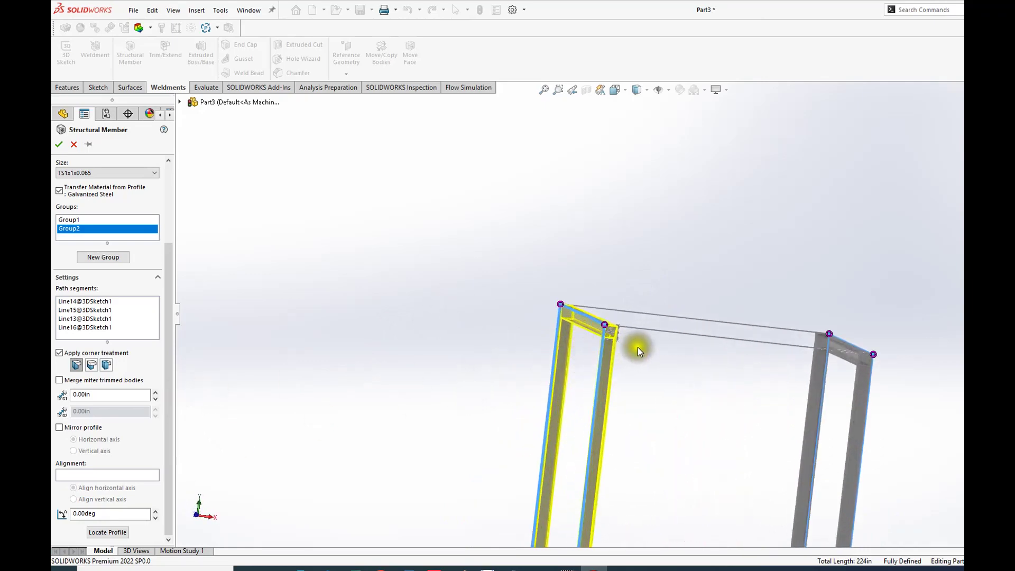
{"action": "left_click", "coordinate": [579, 303]}
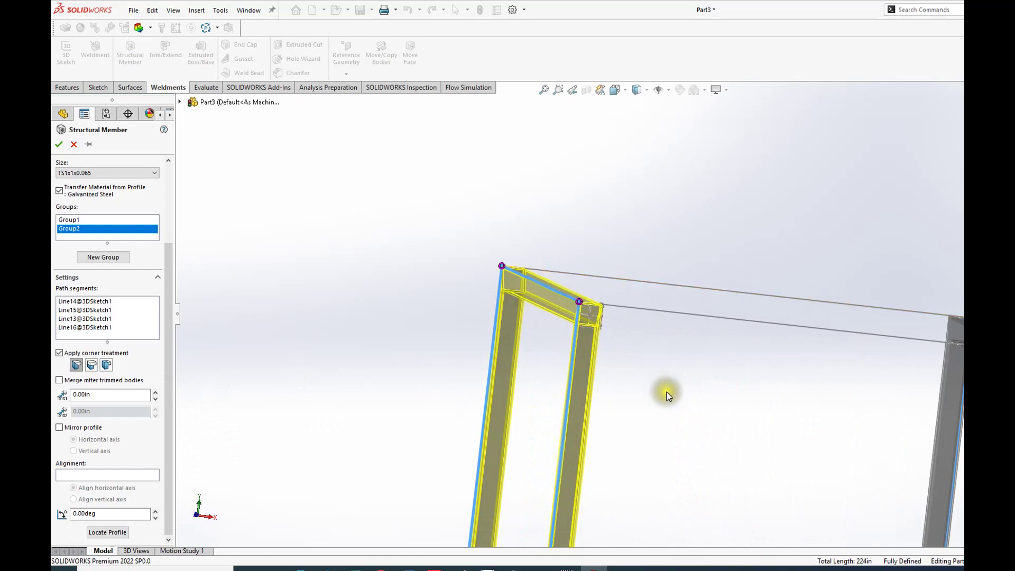
{"action": "scroll", "coordinate": [667, 393], "scroll_direction": "up", "scroll_amount": 4}
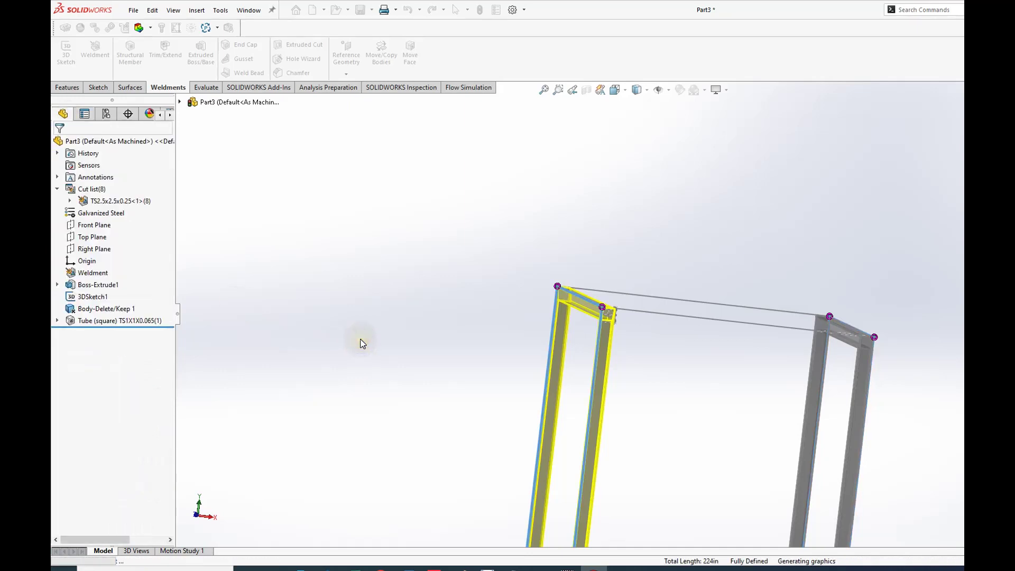
- Start another structural member with the same tube size and group the two top edges that connect the square end frames
{"action": "middle_click_drag", "start_coordinate": [546, 353], "coordinate": [613, 406]}
{"action": "scroll", "coordinate": [623, 416], "scroll_direction": "up", "scroll_amount": 3}
{"action": "scroll", "coordinate": [670, 366], "scroll_direction": "down", "scroll_amount": 1}
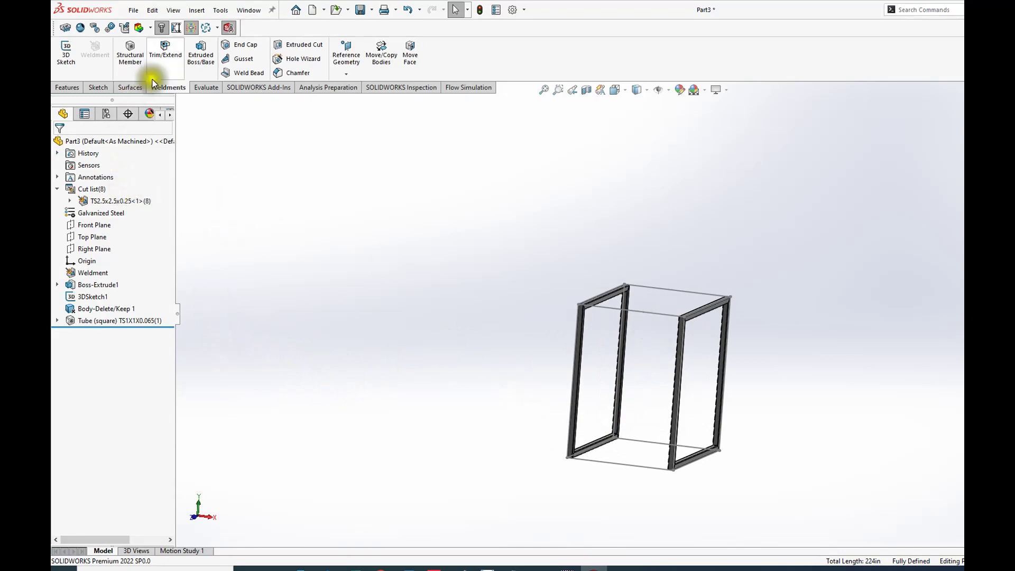
{"action": "left_click", "coordinate": [128, 49]}
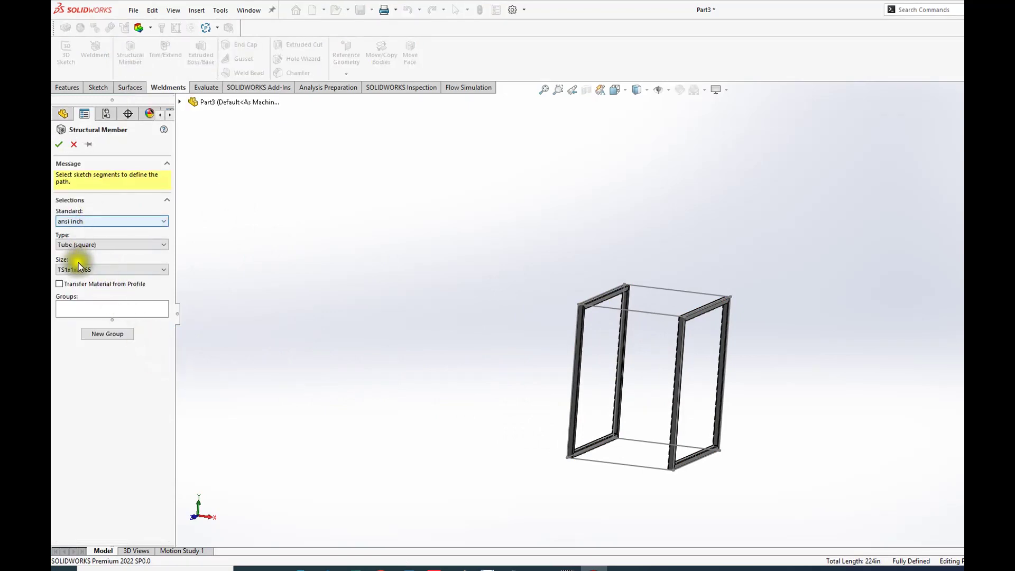
{"action": "left_click", "coordinate": [90, 332]}
{"action": "middle_click_drag", "start_coordinate": [449, 269], "coordinate": [380, 261]}
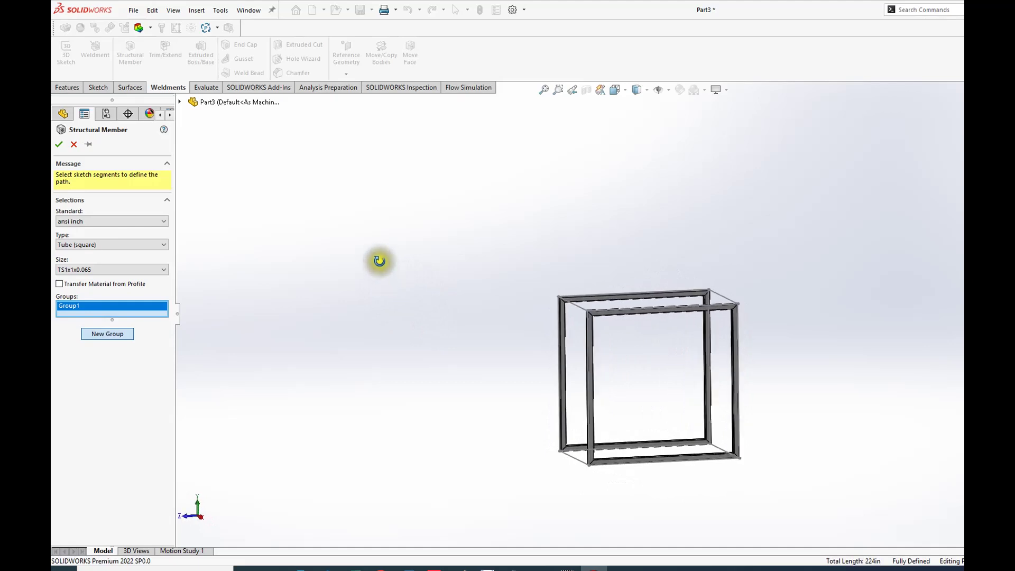
{"action": "left_click", "coordinate": [570, 306]}
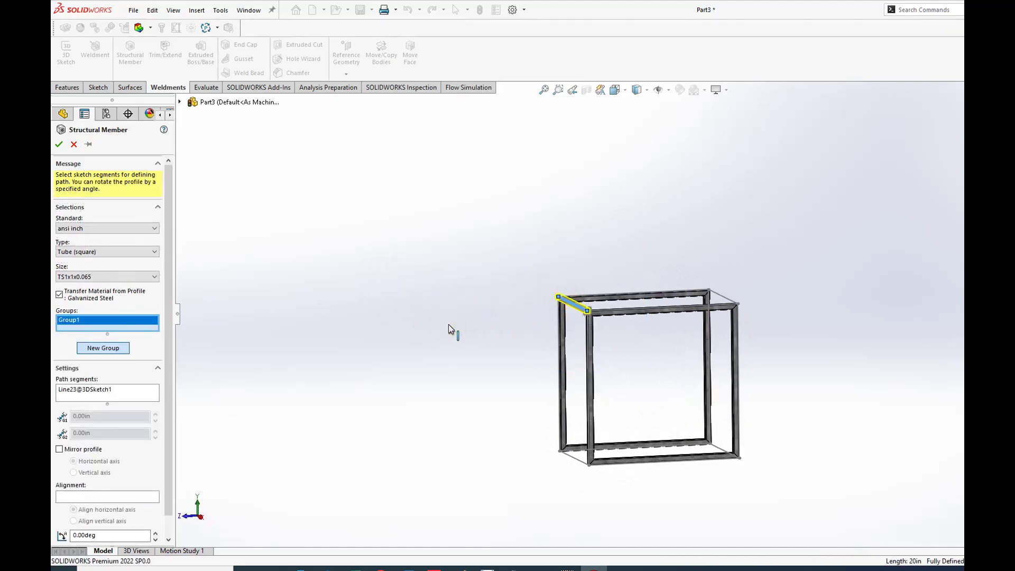
{"action": "left_click", "coordinate": [723, 298]}
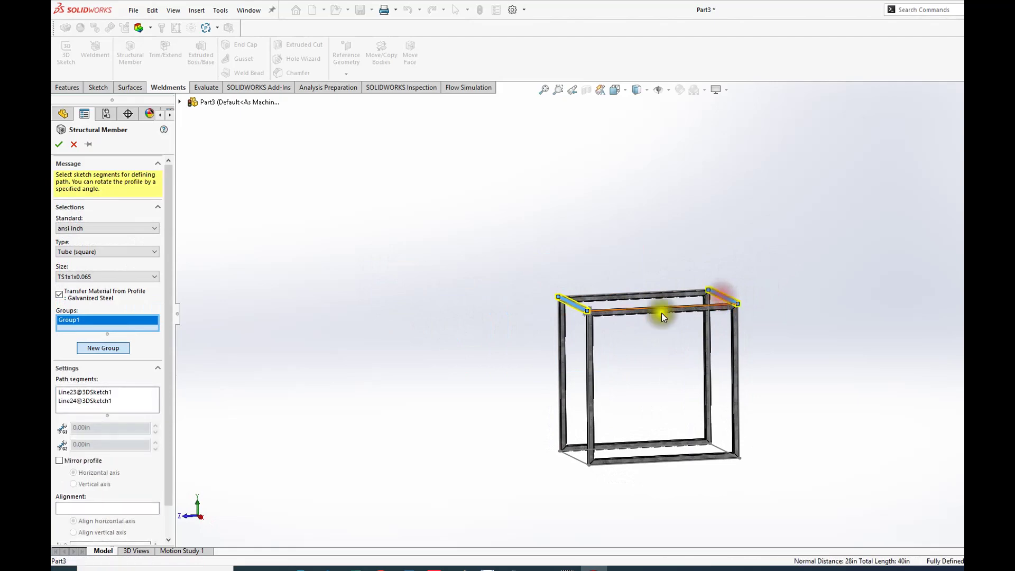
- Locate the new group's tube profile by its outer corner point so the first connecting tube sits inside the box outline
{"action": "middle_click_drag", "start_coordinate": [505, 324], "coordinate": [487, 306]}
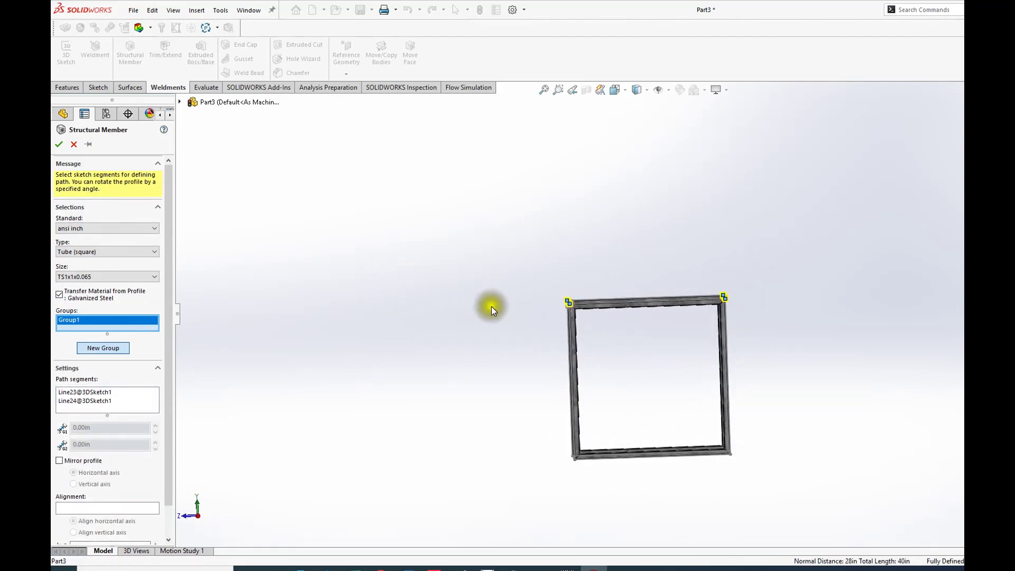
{"action": "left_click_drag", "start_coordinate": [166, 357], "coordinate": [167, 391]}
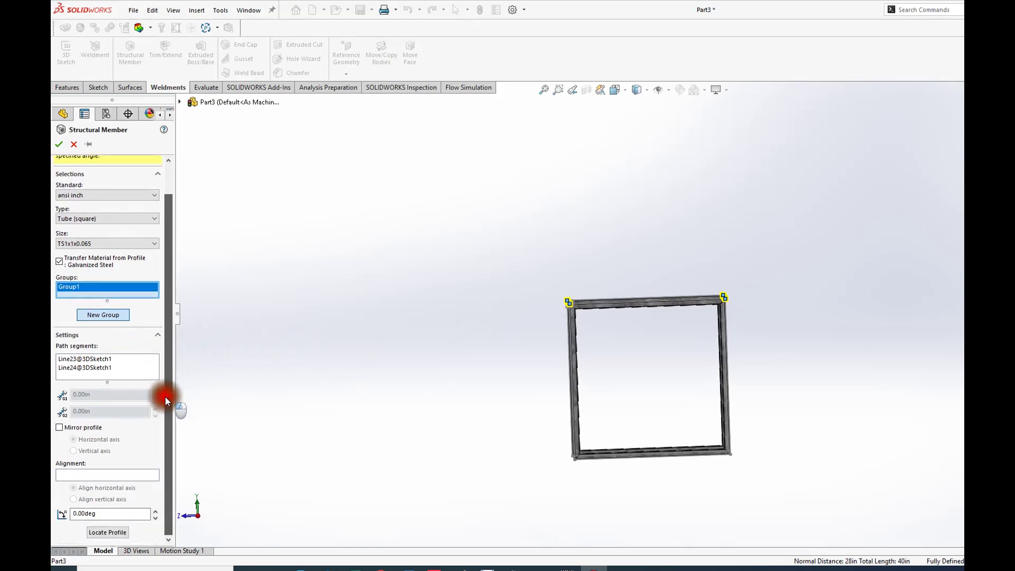
{"action": "left_click", "coordinate": [115, 534]}
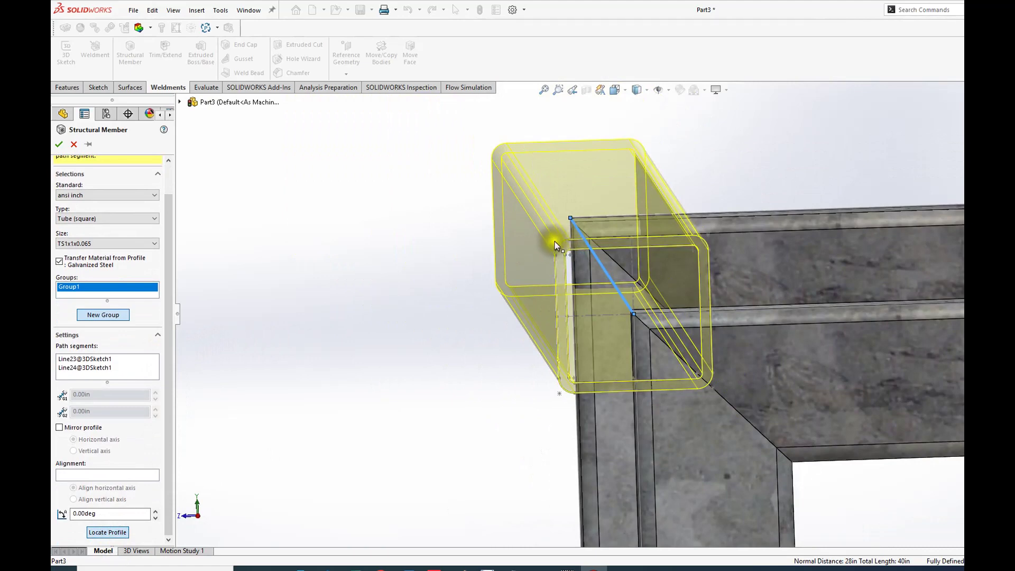
{"action": "left_click", "coordinate": [554, 242]}
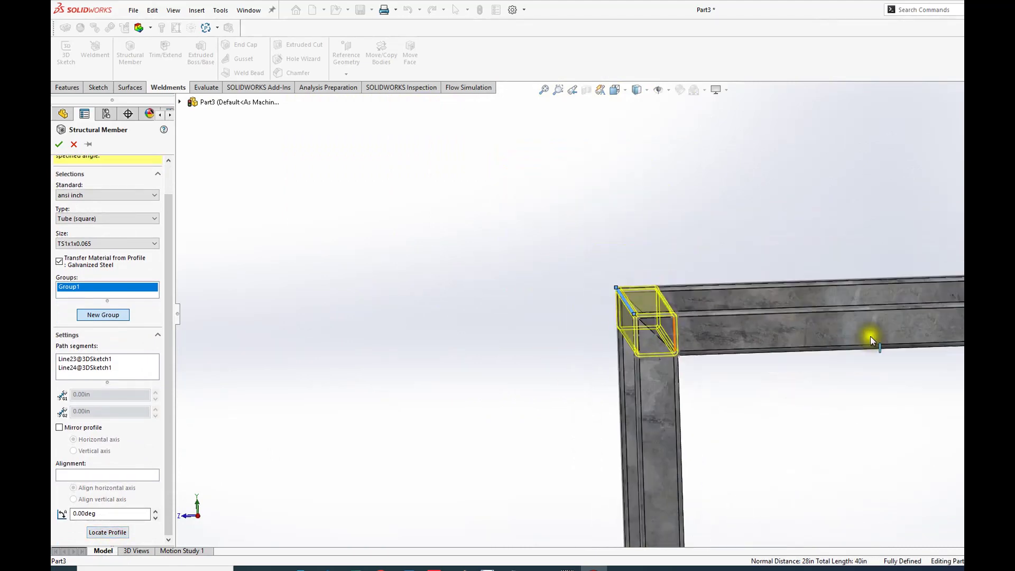
- Remove the second top connecting edge, Line24@3DSketch1, from the group's path segments
{"action": "scroll", "coordinate": [959, 325], "scroll_direction": "down", "scroll_amount": 5}
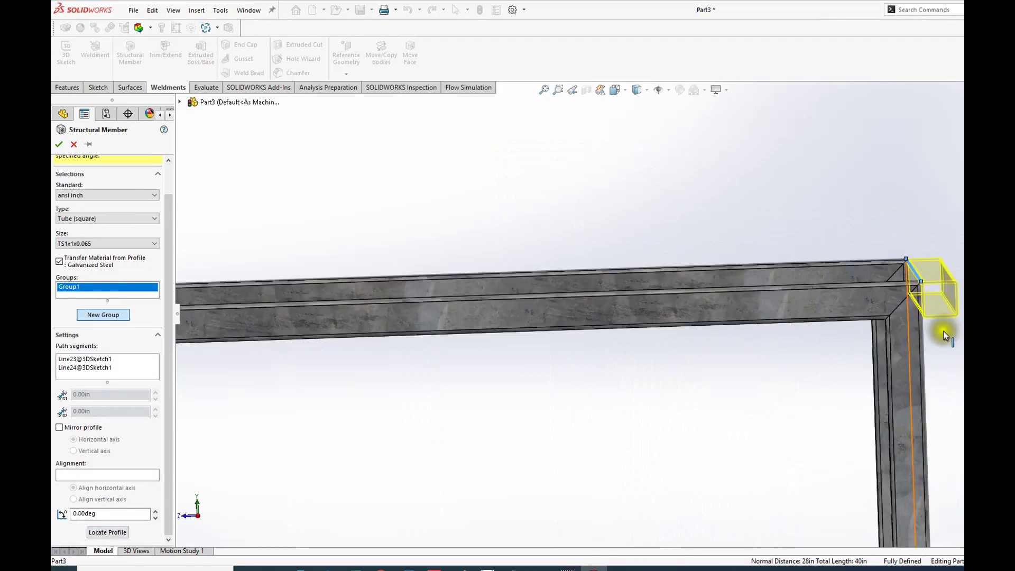
{"action": "scroll", "coordinate": [716, 437], "scroll_direction": "up", "scroll_amount": 5}
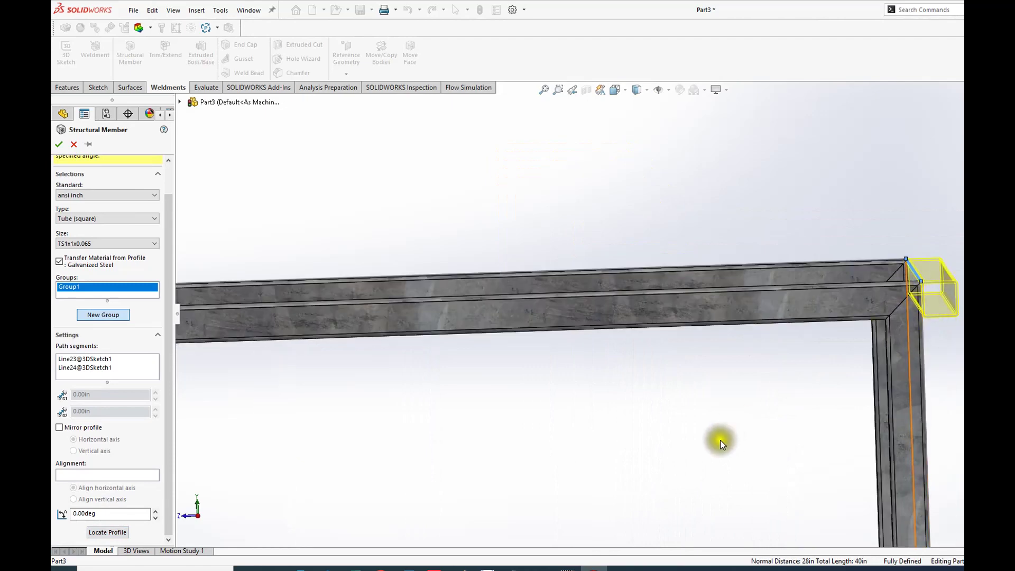
{"action": "left_click", "coordinate": [86, 367]}
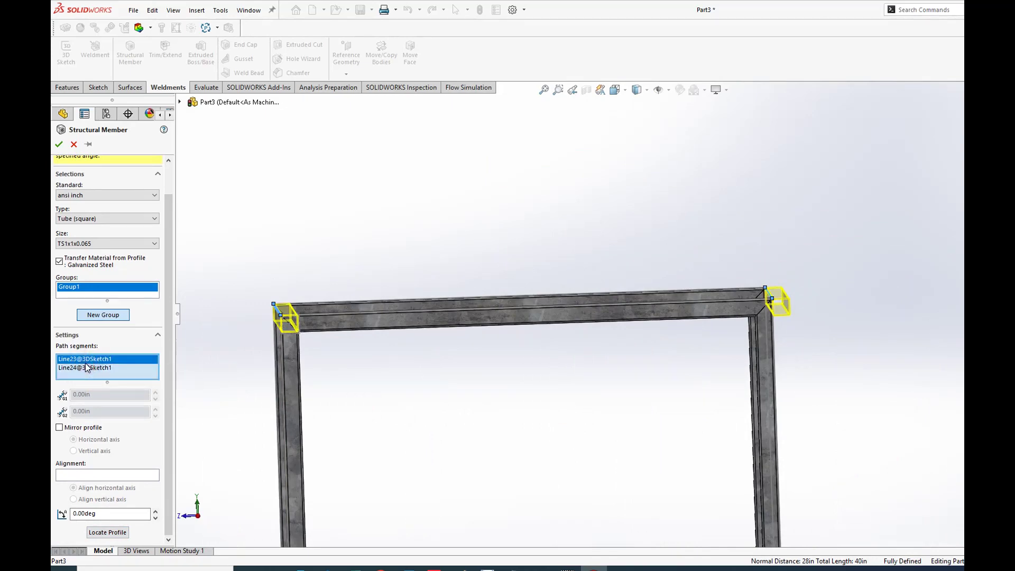
{"action": "left_click", "coordinate": [87, 367]}
{"action": "left_click", "coordinate": [87, 367]}
{"action": "left_click", "coordinate": [84, 367]}
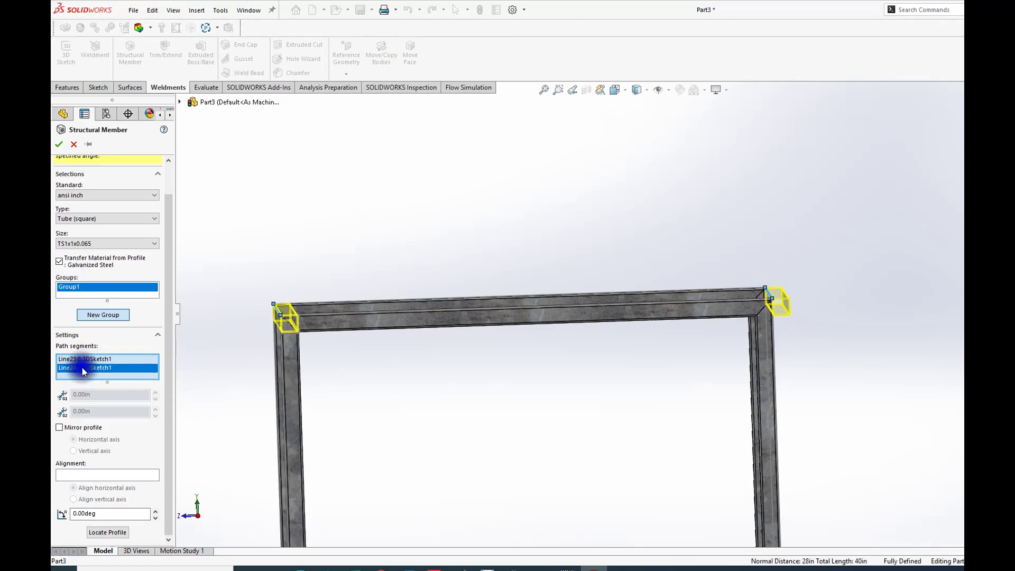
{"action": "right_click", "coordinate": [83, 369]}
{"action": "left_click", "coordinate": [100, 388]}
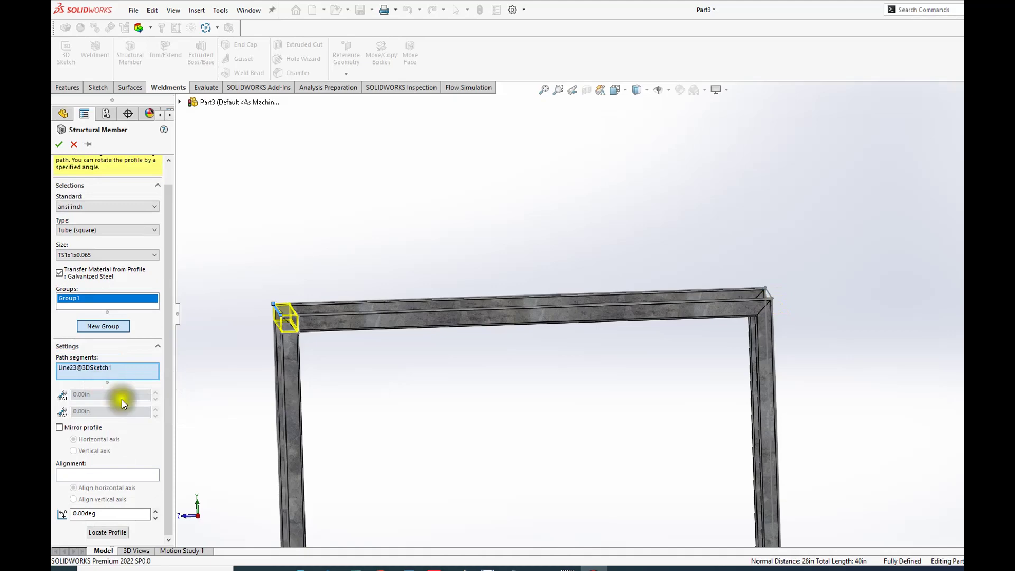
- Try the bottom connecting edge, Line22@3DSketch1, as a second path segment of the group, and remove it again
{"action": "scroll", "coordinate": [376, 427], "scroll_direction": "up", "scroll_amount": 8}
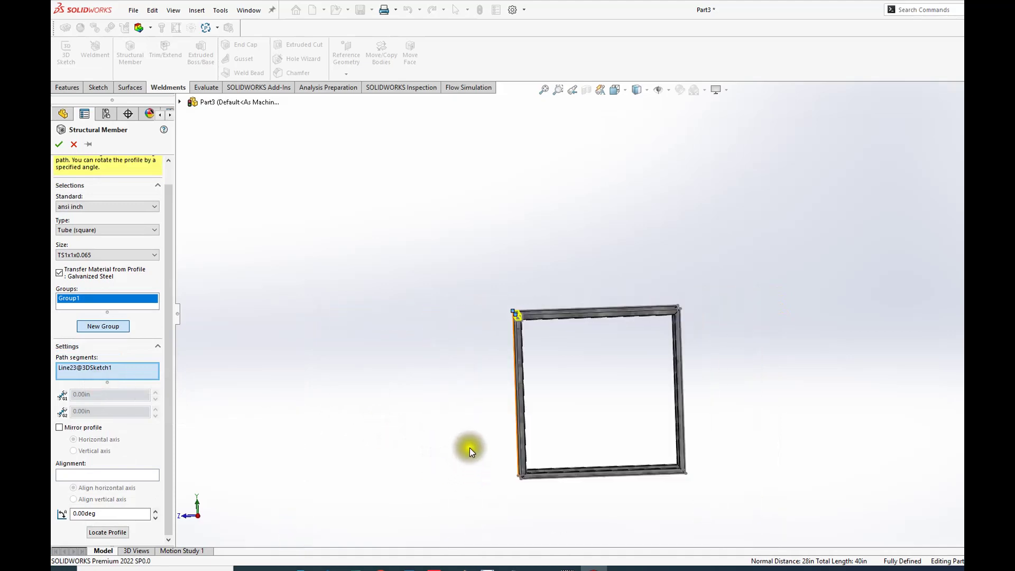
{"action": "left_click", "coordinate": [113, 370]}
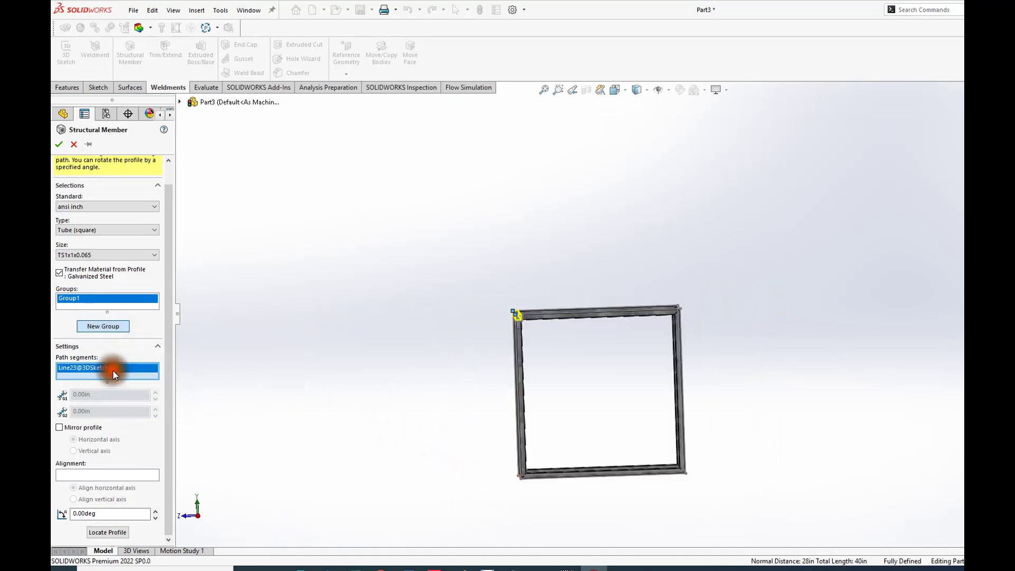
{"action": "middle_click_drag", "start_coordinate": [461, 416], "coordinate": [489, 428]}
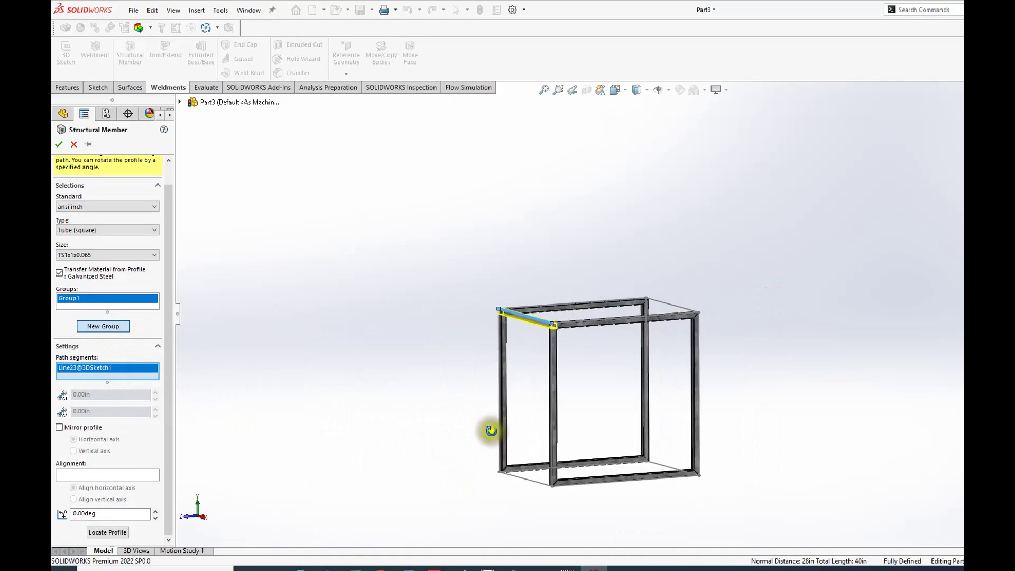
{"action": "left_click", "coordinate": [525, 481]}
{"action": "scroll", "coordinate": [550, 489], "scroll_direction": "down", "scroll_amount": 5}
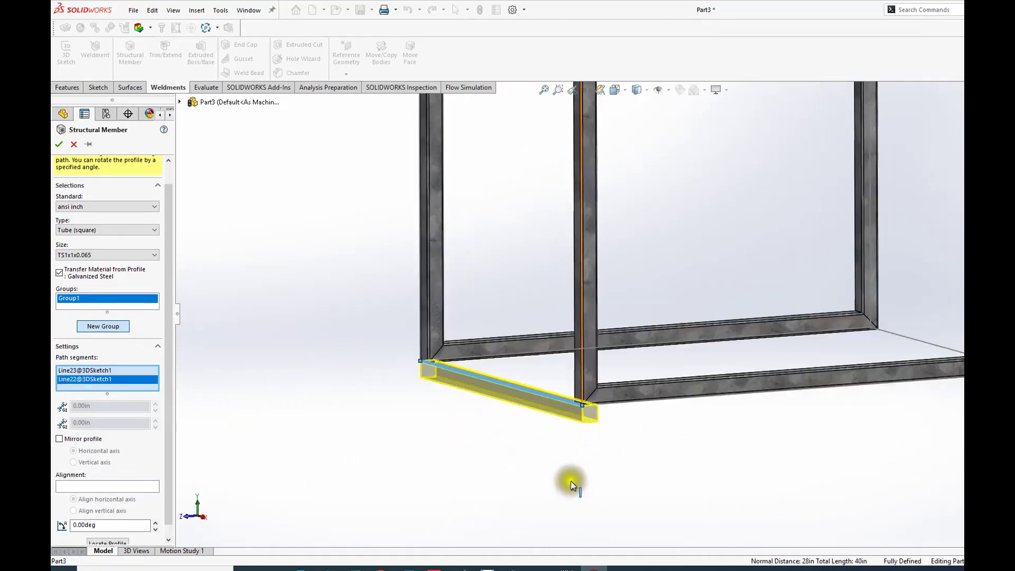
{"action": "middle_click_drag", "start_coordinate": [571, 482], "coordinate": [546, 426]}
{"action": "scroll", "coordinate": [550, 426], "scroll_direction": "up", "scroll_amount": 5}
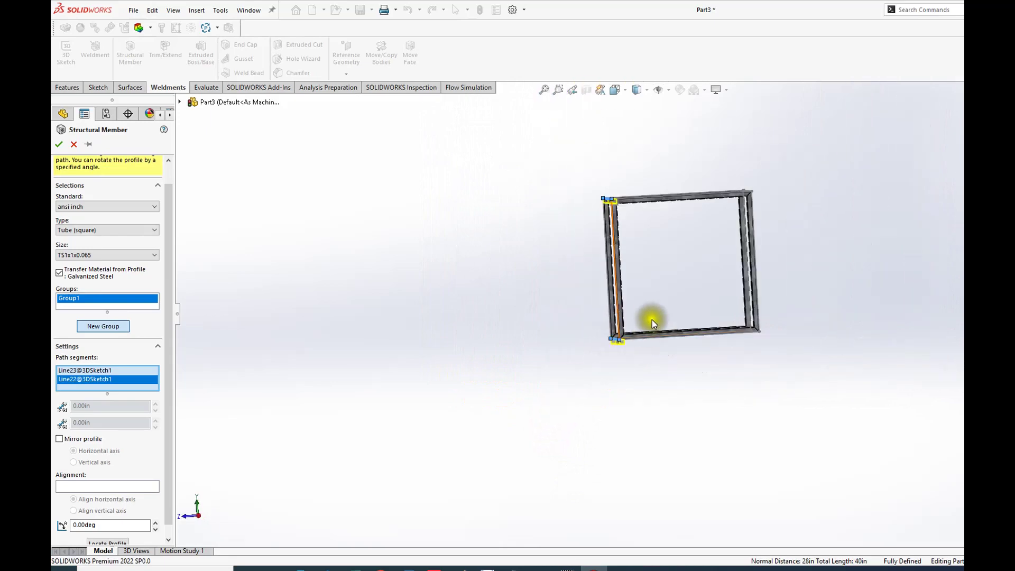
{"action": "scroll", "coordinate": [653, 320], "scroll_direction": "down", "scroll_amount": 1}
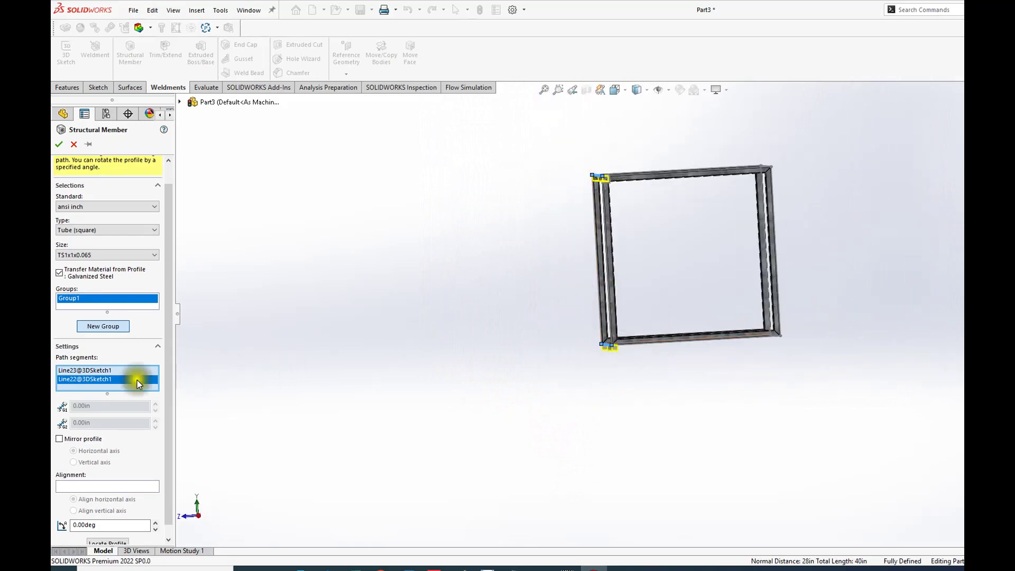
{"action": "right_click", "coordinate": [95, 378]}
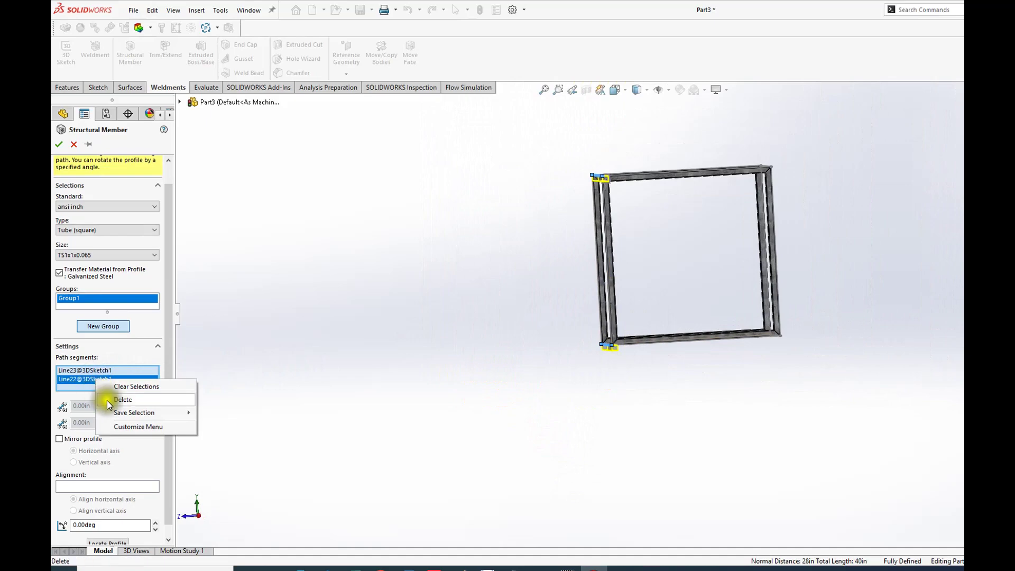
{"action": "left_click", "coordinate": [122, 400]}
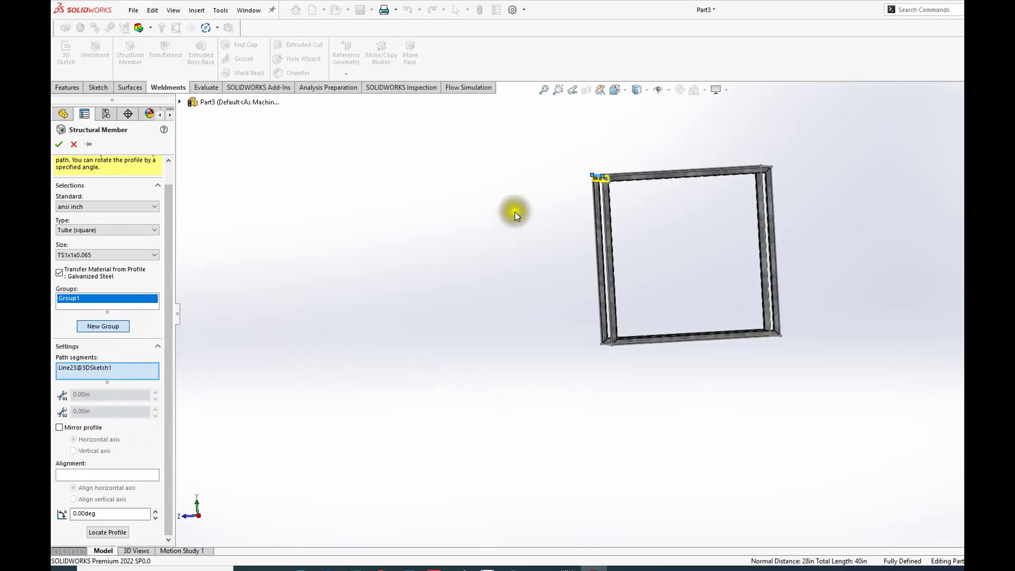
- Create a second group in the structural member and use the bottom connecting edge, Line22@3DSketch1, as its path segment
{"action": "scroll", "coordinate": [515, 211], "scroll_direction": "down", "scroll_amount": 3}
{"action": "middle_click_drag", "start_coordinate": [750, 208], "coordinate": [837, 243]}
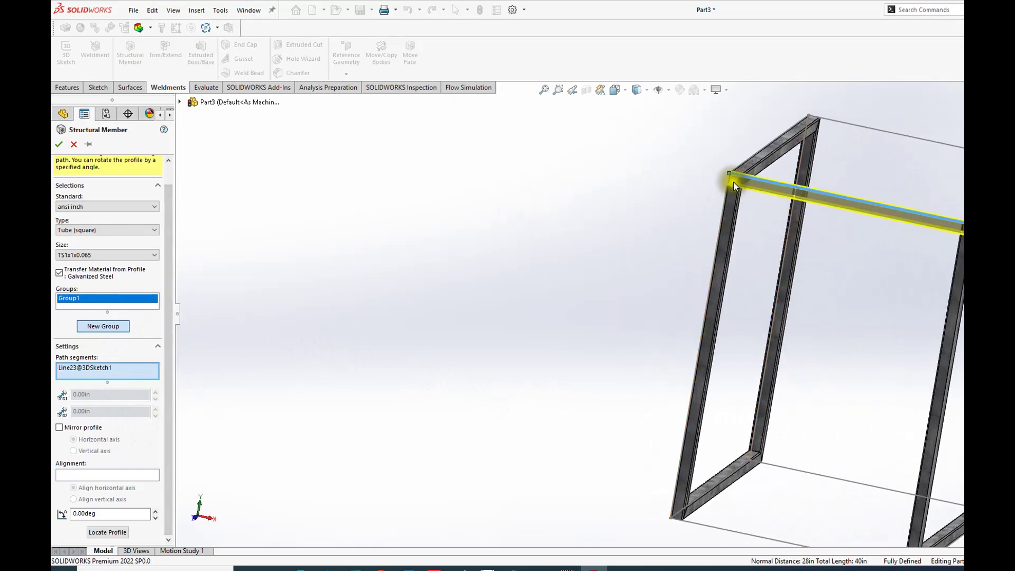
{"action": "scroll", "coordinate": [832, 287], "scroll_direction": "up", "scroll_amount": 4}
{"action": "middle_click_drag", "start_coordinate": [783, 287], "coordinate": [745, 286]}
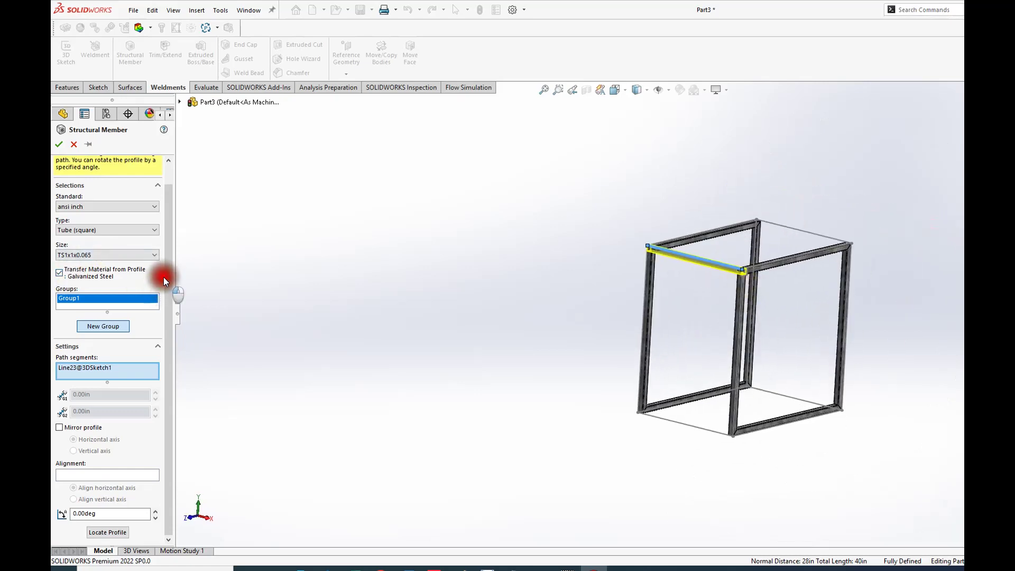
{"action": "left_click", "coordinate": [94, 326]}
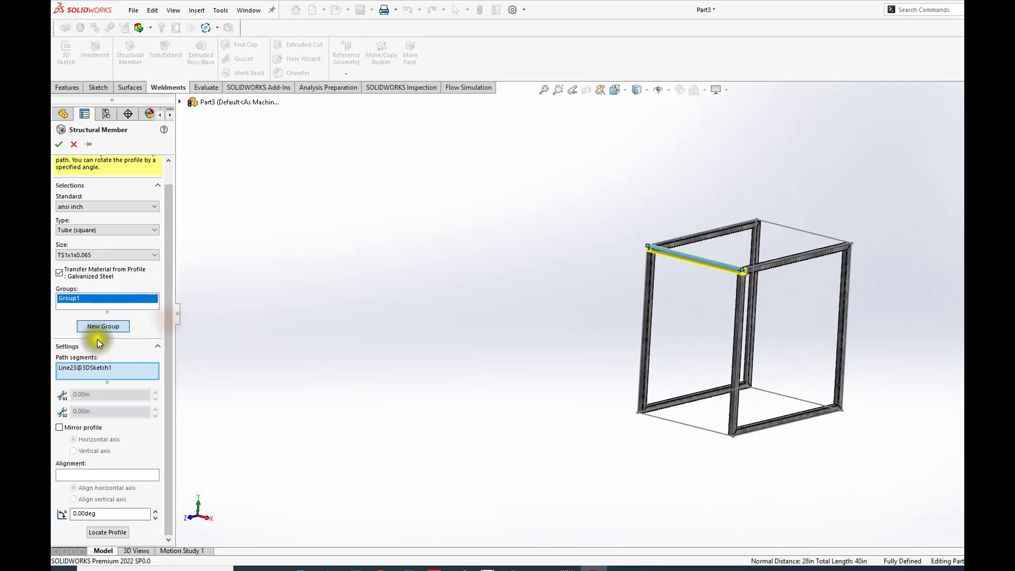
{"action": "left_click", "coordinate": [659, 416]}
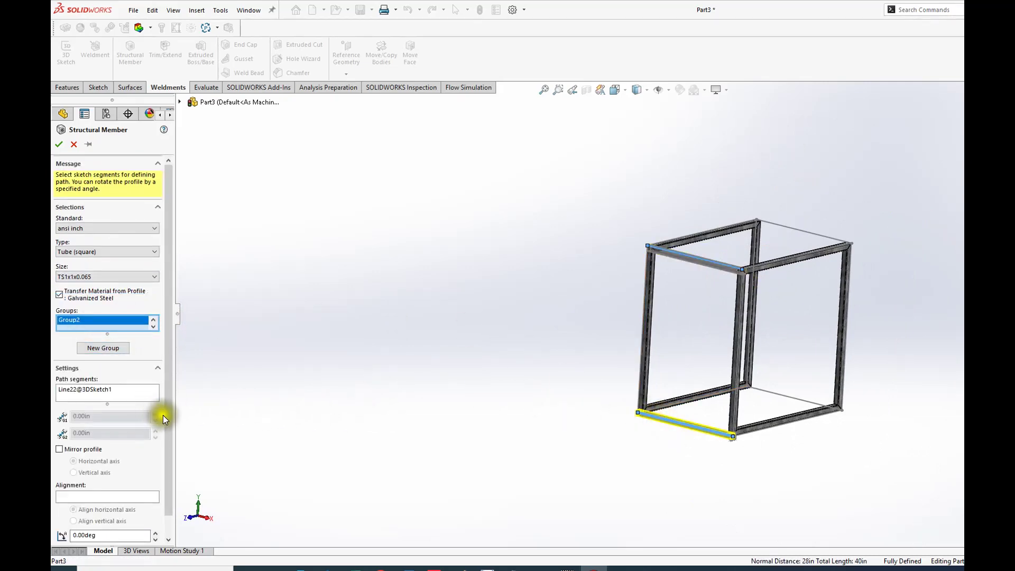
- Locate the second group's tube profile by its lower outer corner point so the tube sits inside the box outline
{"action": "left_click_drag", "start_coordinate": [163, 417], "coordinate": [166, 440]}
{"action": "left_click", "coordinate": [103, 532]}
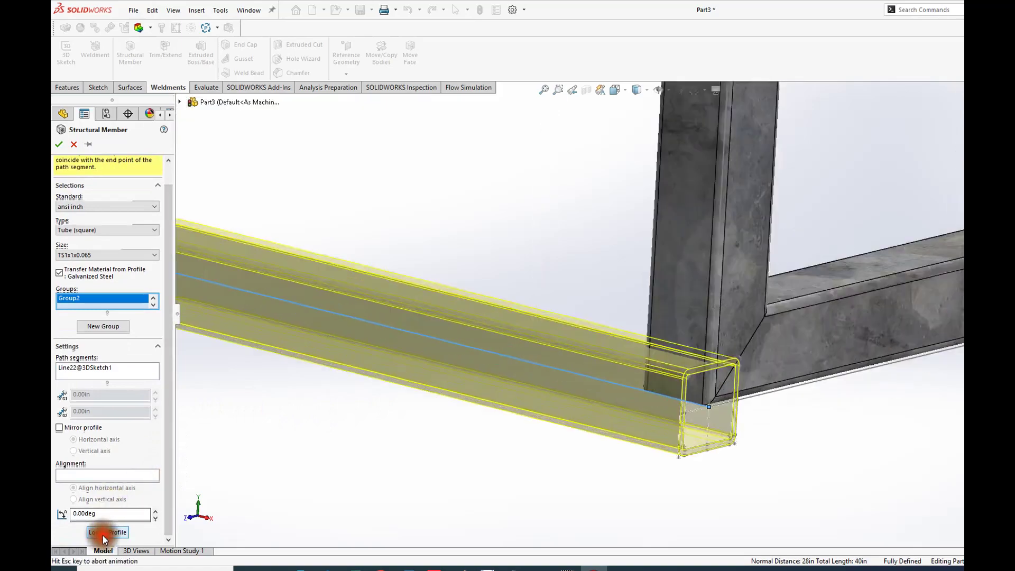
{"action": "middle_click_drag", "start_coordinate": [607, 396], "coordinate": [573, 394]}
{"action": "scroll", "coordinate": [529, 394], "scroll_direction": "up", "scroll_amount": 6}
{"action": "middle_click_drag", "start_coordinate": [499, 392], "coordinate": [454, 356]}
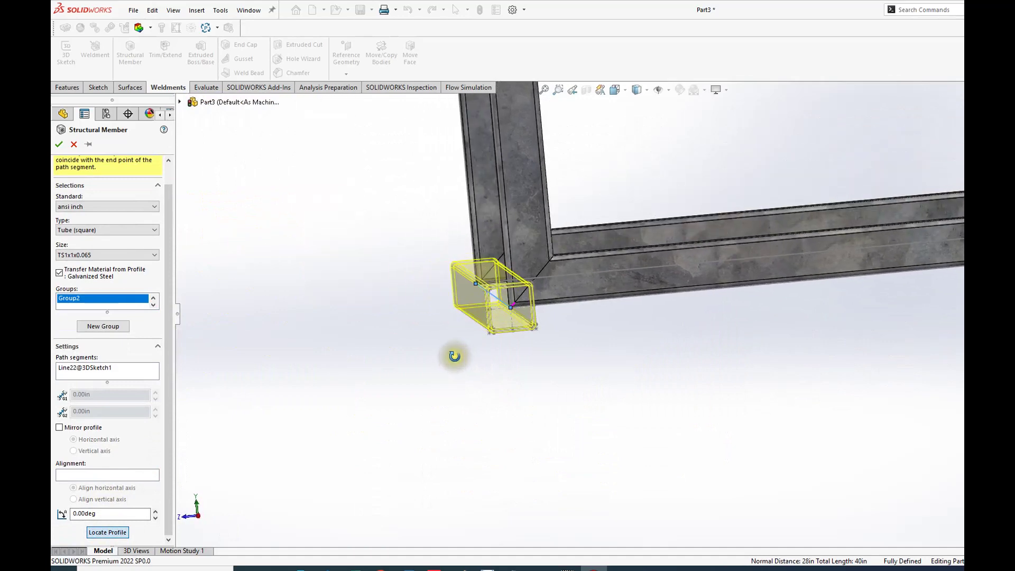
{"action": "left_click", "coordinate": [489, 332]}
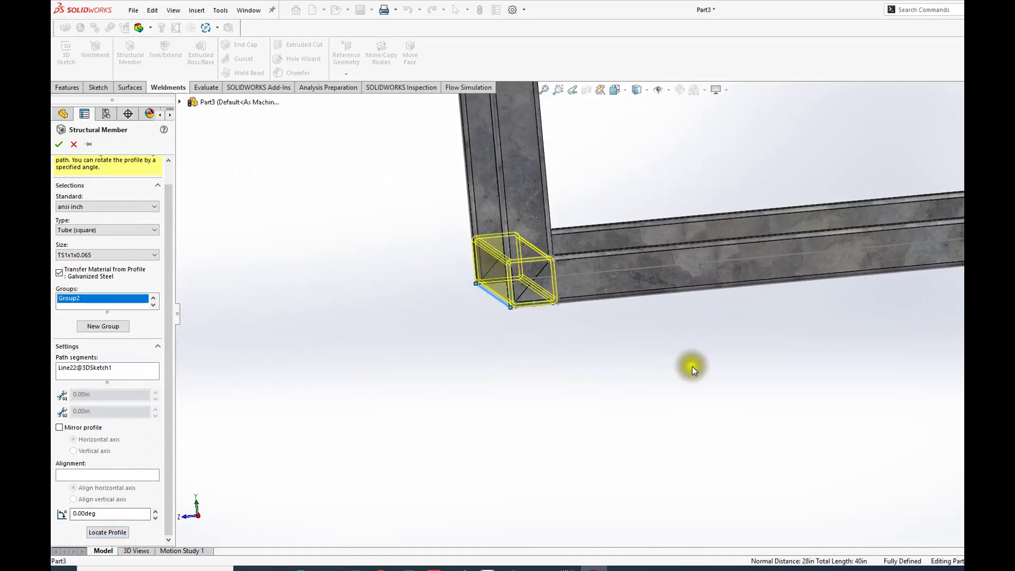
- Create a third group with the other bottom connecting edge, Line21@3DSketch1, as its path segment
{"action": "scroll", "coordinate": [680, 364], "scroll_direction": "up", "scroll_amount": 8}
{"action": "middle_click_drag", "start_coordinate": [804, 363], "coordinate": [700, 401]}
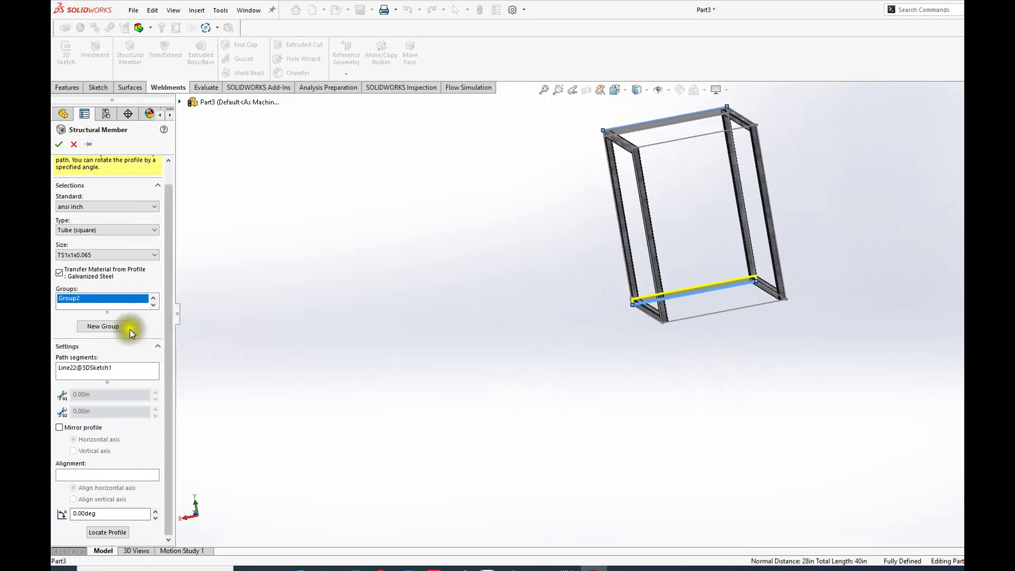
{"action": "left_click", "coordinate": [100, 327]}
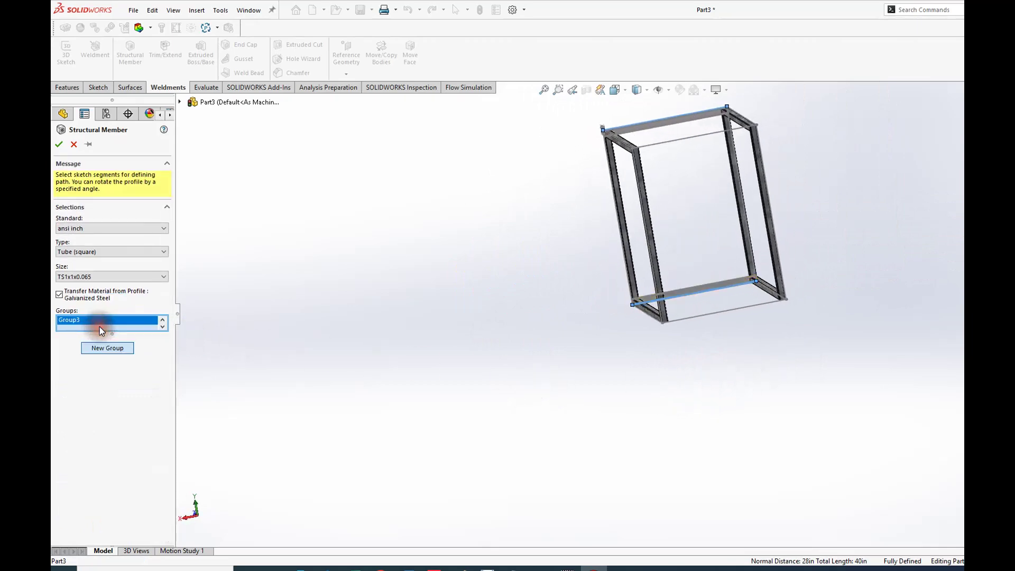
{"action": "left_click", "coordinate": [725, 312]}
{"action": "middle_click_drag", "start_coordinate": [673, 383], "coordinate": [770, 324]}
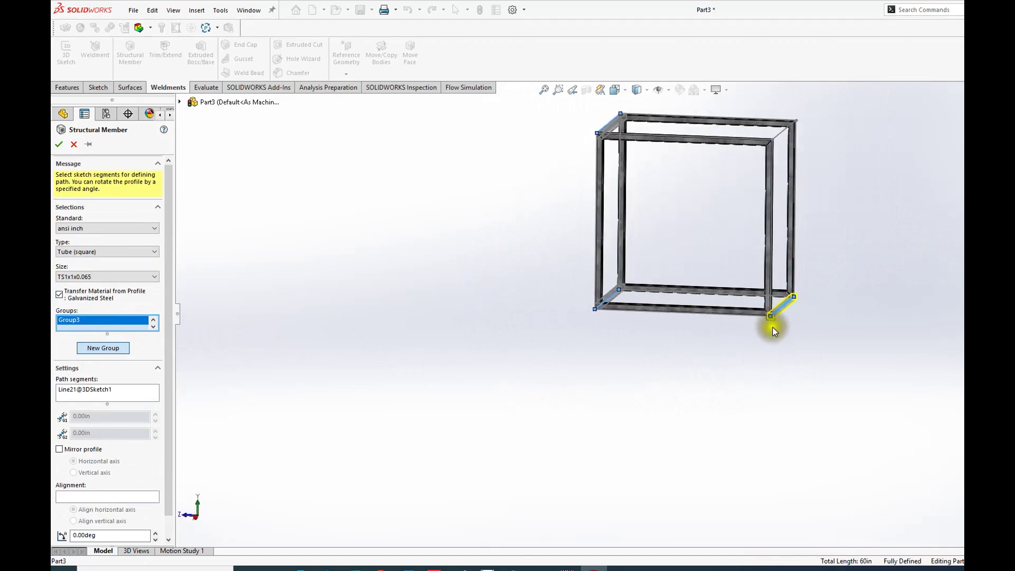
- Locate the third group's tube profile by its lower outer corner point so the tube aligns with the end frames
{"action": "scroll", "coordinate": [773, 322], "scroll_direction": "down", "scroll_amount": 5}
{"action": "left_click_drag", "start_coordinate": [168, 475], "coordinate": [165, 497]}
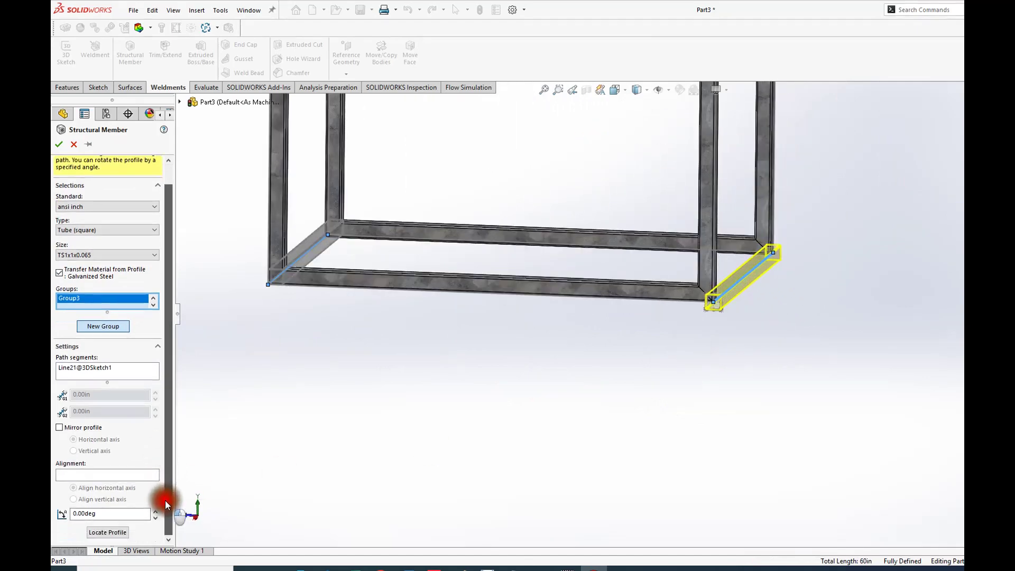
{"action": "left_click", "coordinate": [107, 531]}
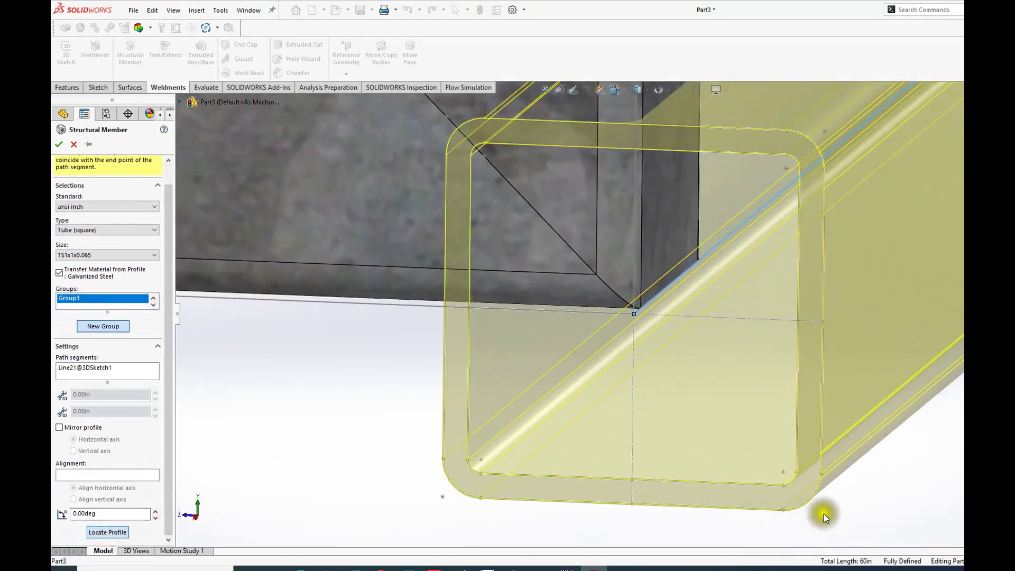
{"action": "left_click", "coordinate": [824, 513]}
{"action": "scroll", "coordinate": [750, 379], "scroll_direction": "up", "scroll_amount": 8}
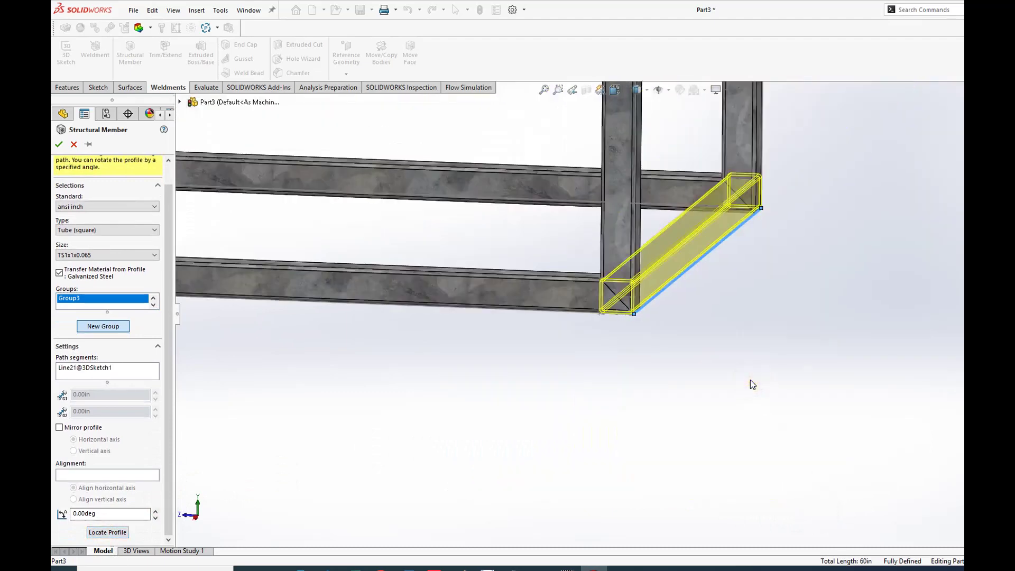
- Create a fourth group with the remaining top connecting edge, Line24@3DSketch1, as its path segment
{"action": "scroll", "coordinate": [712, 334], "scroll_direction": "up", "scroll_amount": 5}
{"action": "scroll", "coordinate": [598, 174], "scroll_direction": "up", "scroll_amount": 3}
{"action": "scroll", "coordinate": [596, 178], "scroll_direction": "down", "scroll_amount": 5}
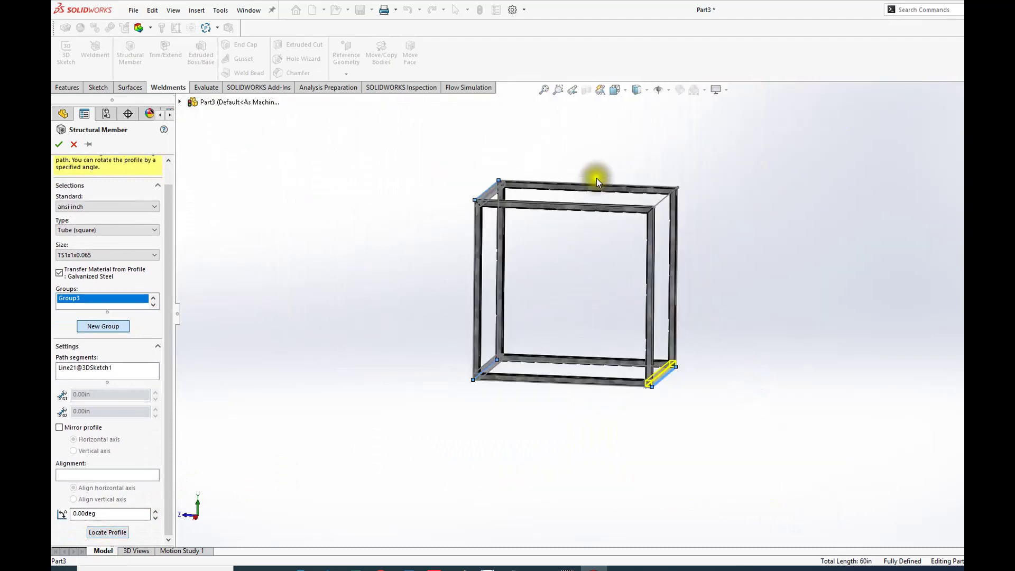
{"action": "left_click", "coordinate": [85, 326]}
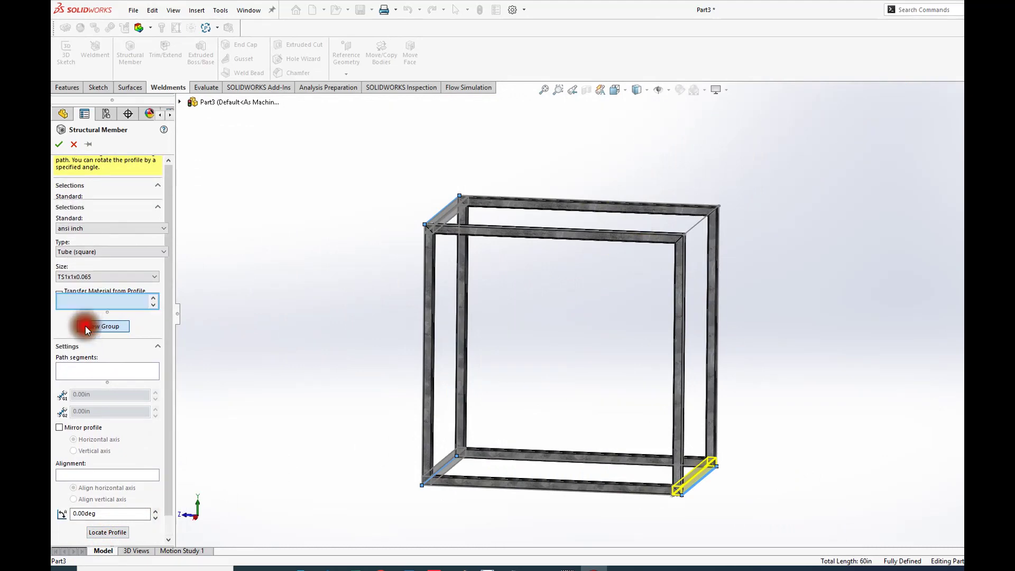
{"action": "left_click", "coordinate": [696, 224]}
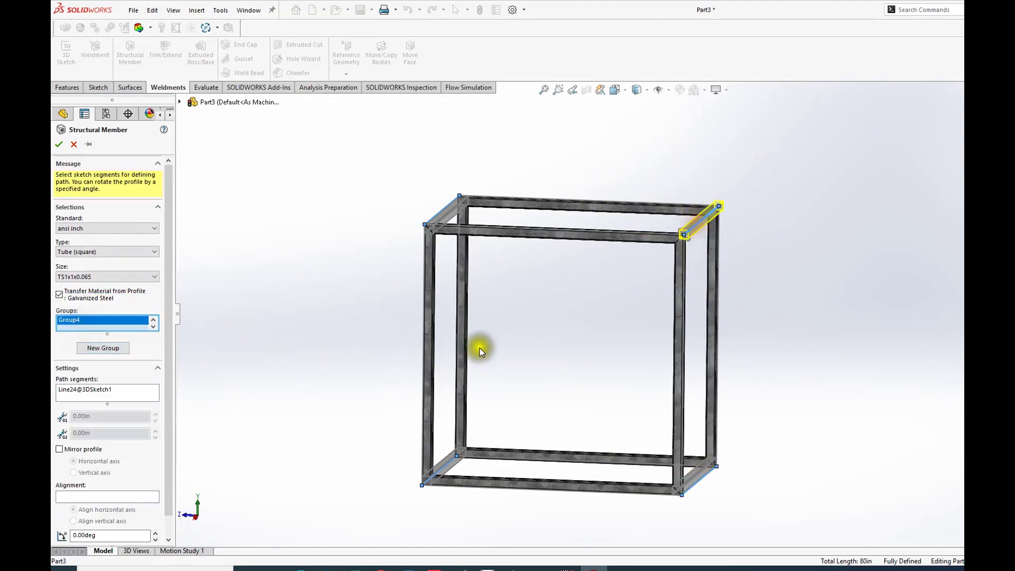
- Locate the fourth group's tube profile by its upper outer corner point and complete the structural member
{"action": "left_click_drag", "start_coordinate": [166, 366], "coordinate": [163, 471]}
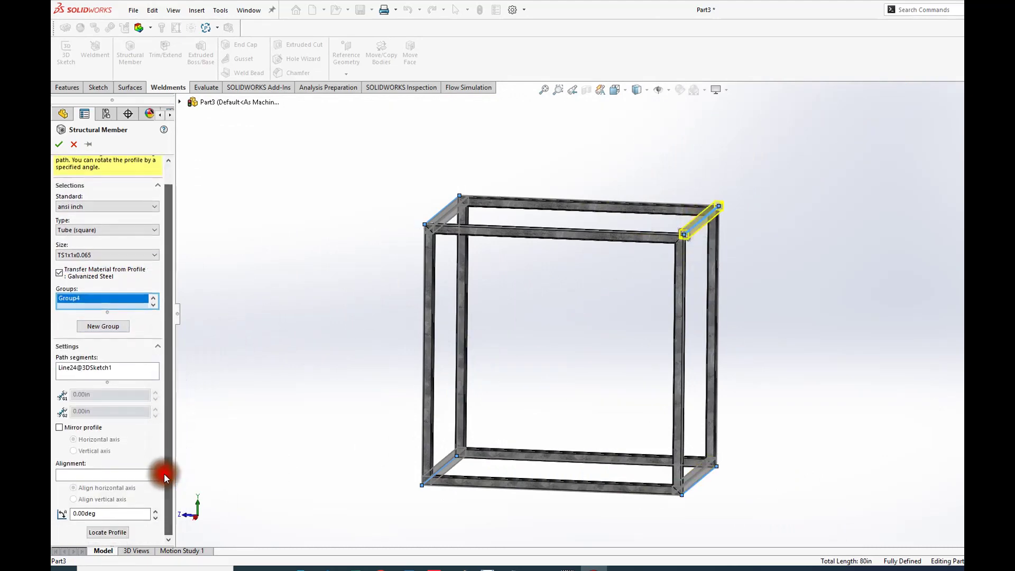
{"action": "left_click", "coordinate": [93, 533]}
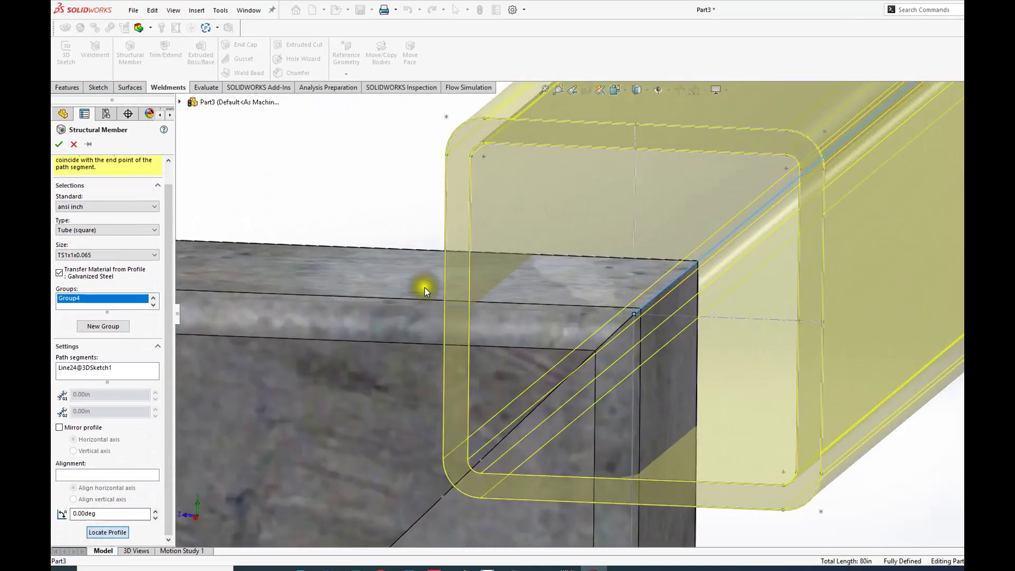
{"action": "scroll", "coordinate": [487, 279], "scroll_direction": "up", "scroll_amount": 3}
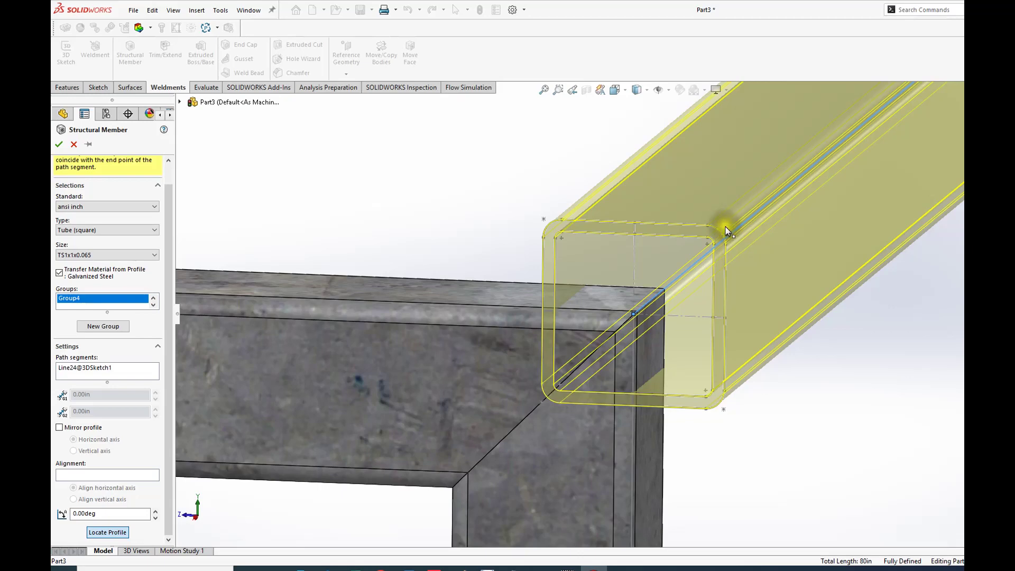
{"action": "left_click", "coordinate": [726, 231]}
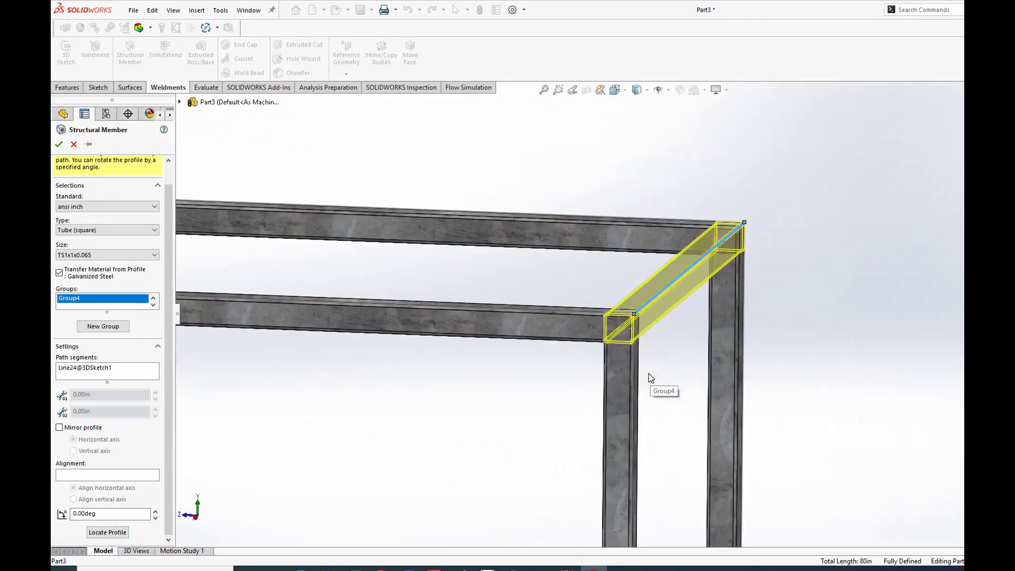
{"action": "scroll", "coordinate": [647, 375], "scroll_direction": "up", "scroll_amount": 6}
{"action": "middle_click_drag", "start_coordinate": [601, 376], "coordinate": [675, 351]}
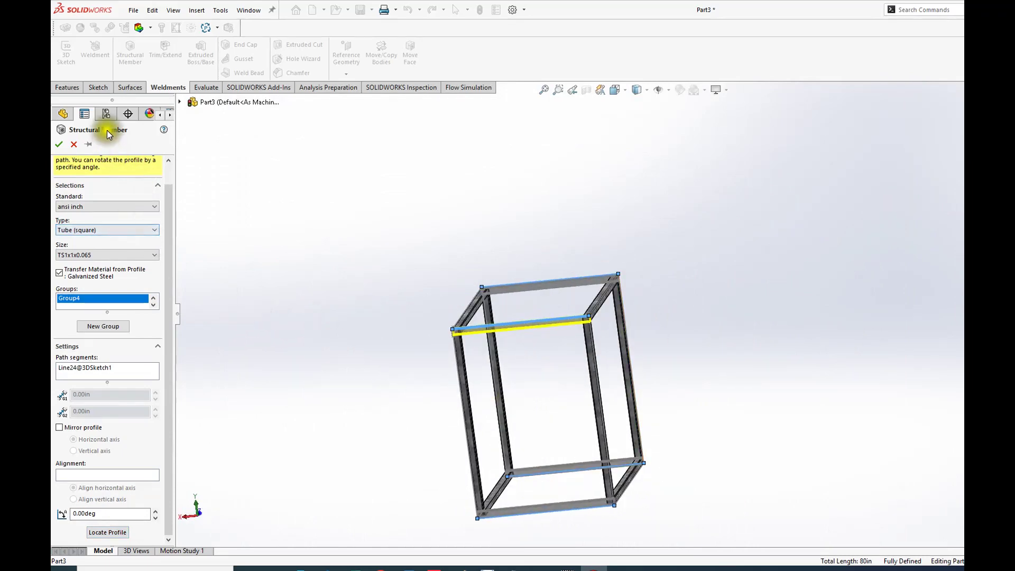
{"action": "left_click", "coordinate": [59, 143]}
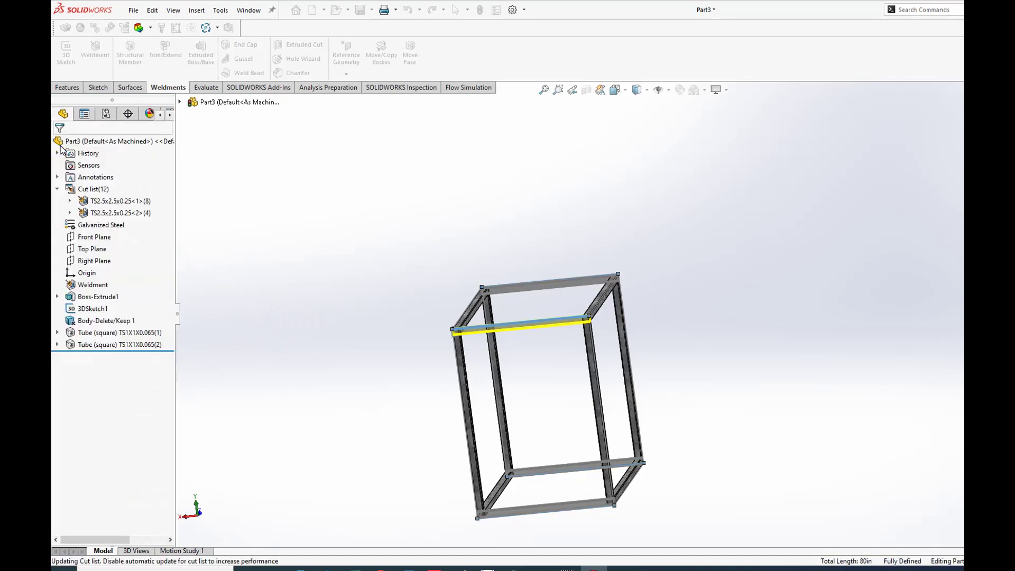
- Start a Trim/Extend with the four connecting tubes between the end frames as the bodies to be trimmed
{"action": "middle_click_drag", "start_coordinate": [283, 363], "coordinate": [442, 347]}
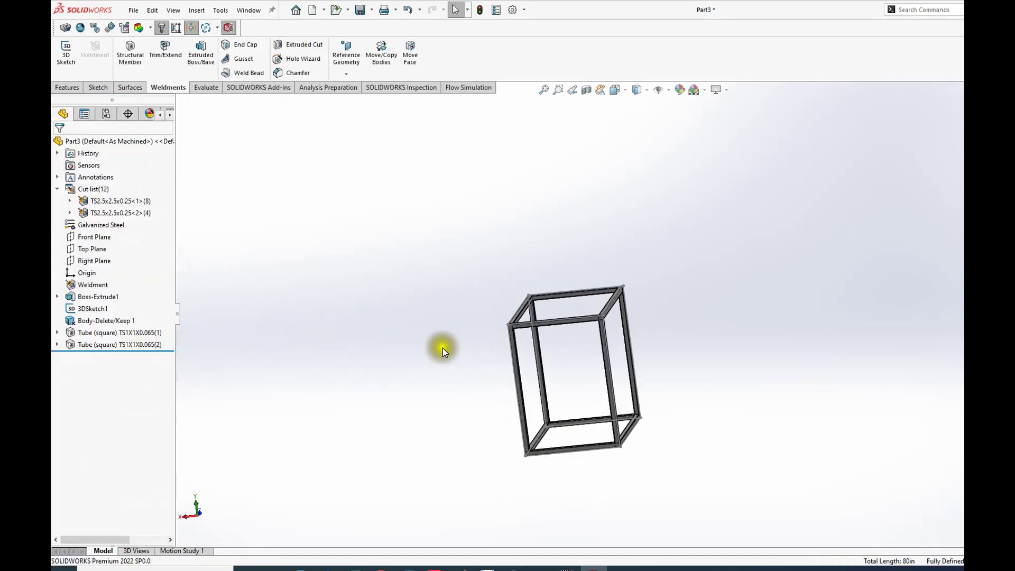
{"action": "scroll", "coordinate": [442, 348], "scroll_direction": "down", "scroll_amount": 3}
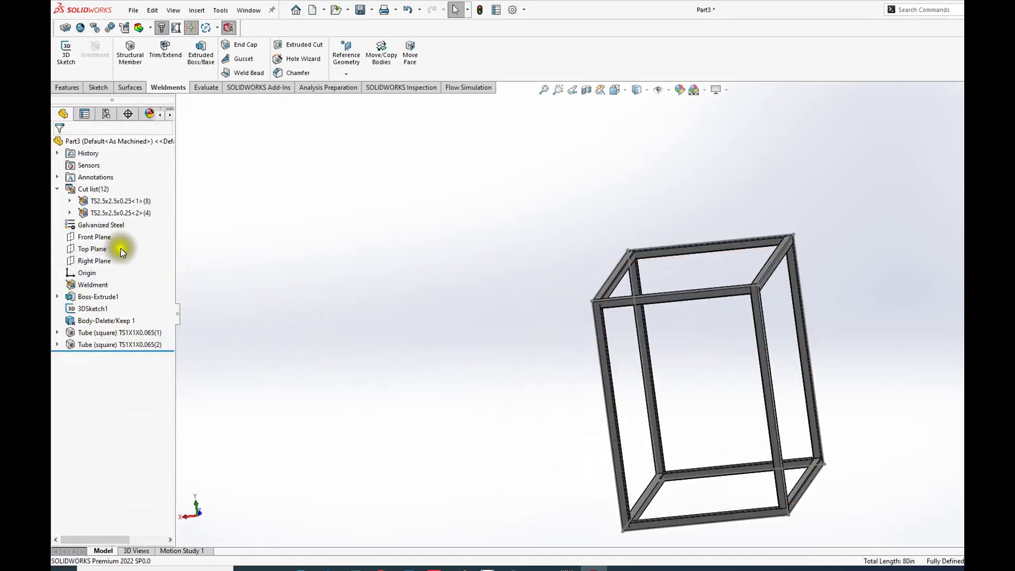
{"action": "left_click", "coordinate": [165, 53]}
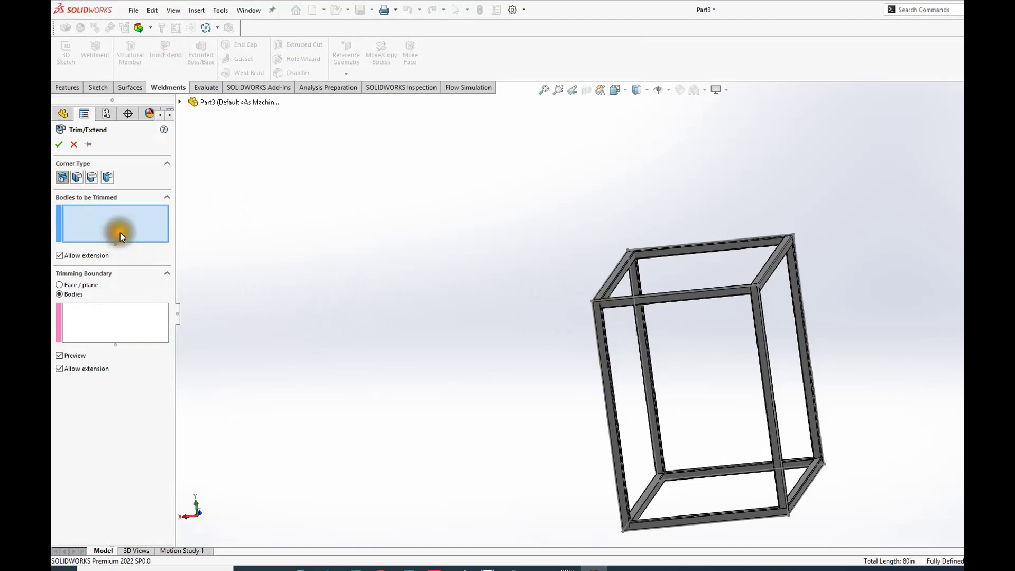
{"action": "left_click", "coordinate": [683, 291]}
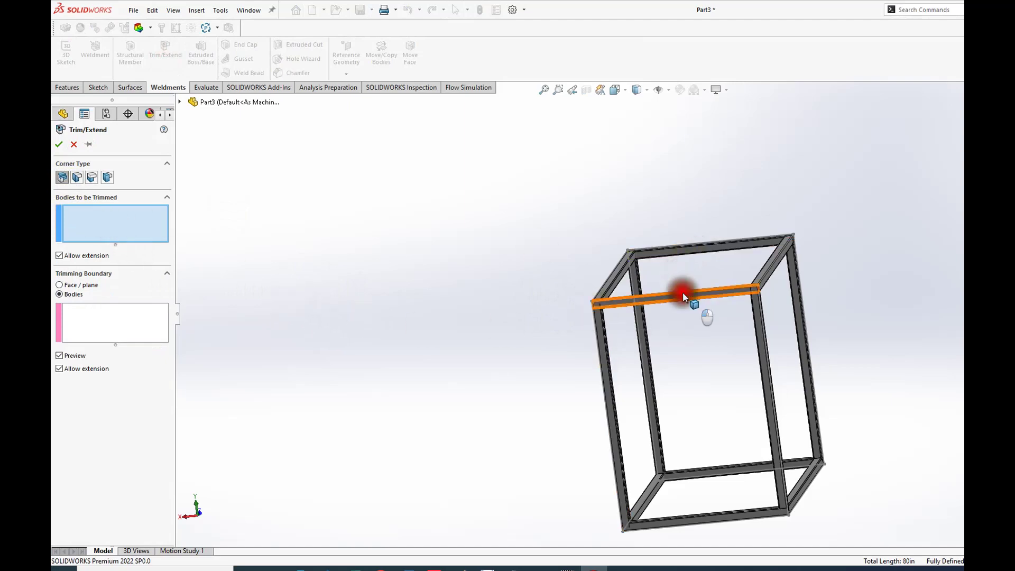
{"action": "left_click", "coordinate": [686, 253]}
{"action": "left_click", "coordinate": [695, 468]}
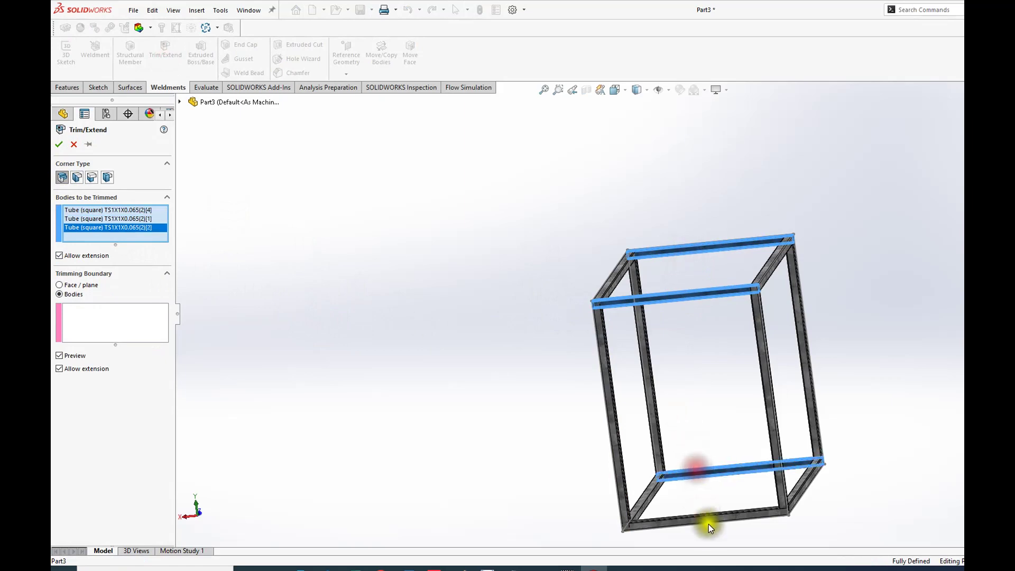
{"action": "left_click", "coordinate": [698, 520]}
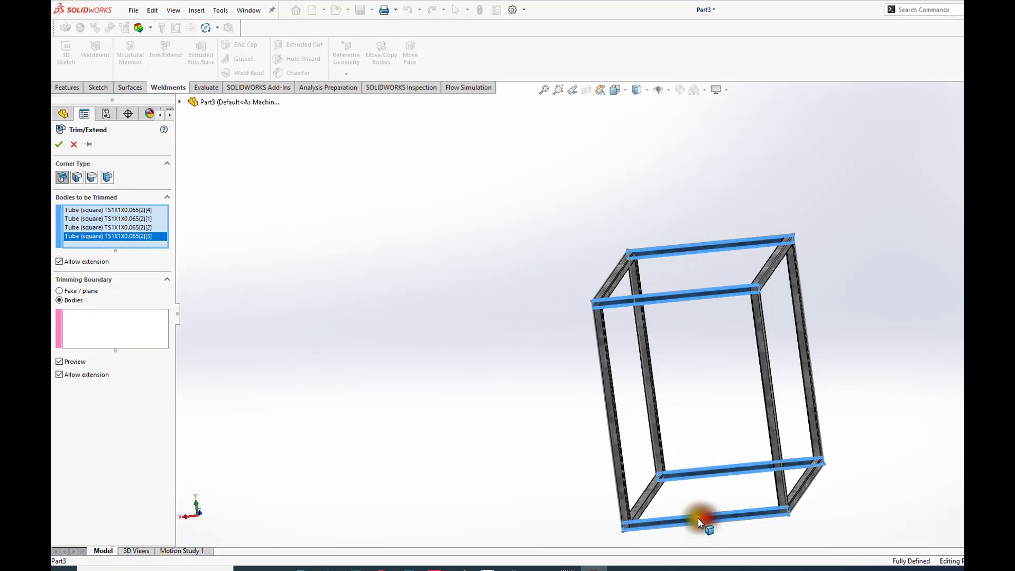
- Set the trimming boundary to Face / plane and pick the facing inner faces of two opposite uprights, one on each end frame
{"action": "left_click", "coordinate": [91, 324]}
{"action": "middle_click_drag", "start_coordinate": [470, 338], "coordinate": [403, 344]}
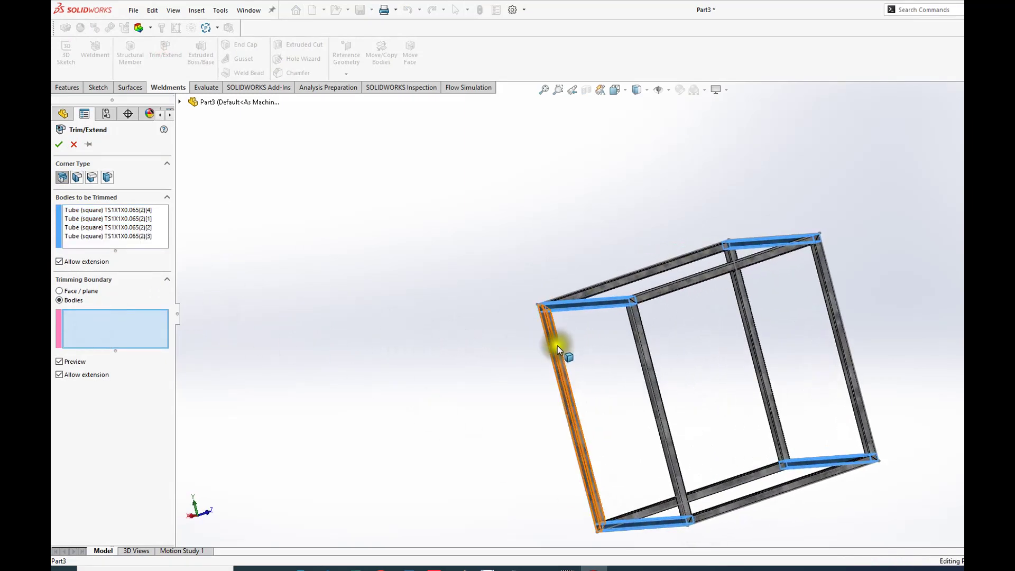
{"action": "scroll", "coordinate": [448, 334], "scroll_direction": "down", "scroll_amount": 5}
{"action": "left_click", "coordinate": [62, 291]}
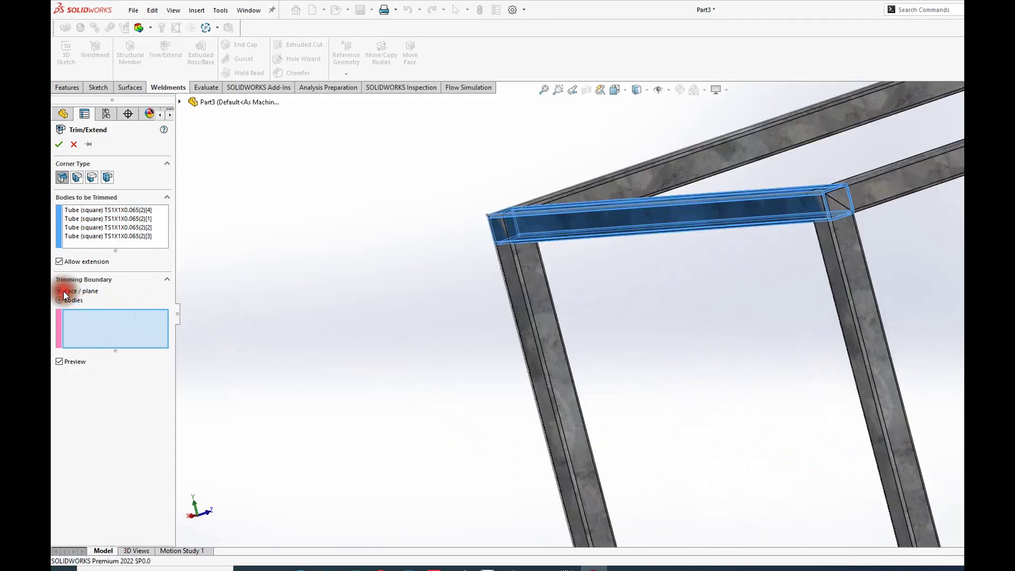
{"action": "left_click", "coordinate": [534, 291]}
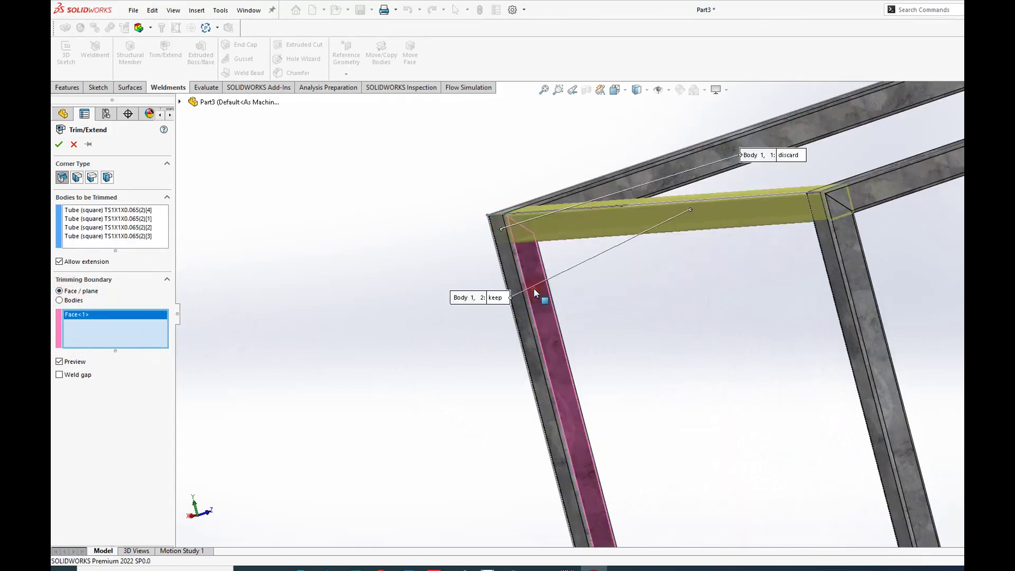
{"action": "middle_click_drag", "start_coordinate": [635, 395], "coordinate": [804, 373]}
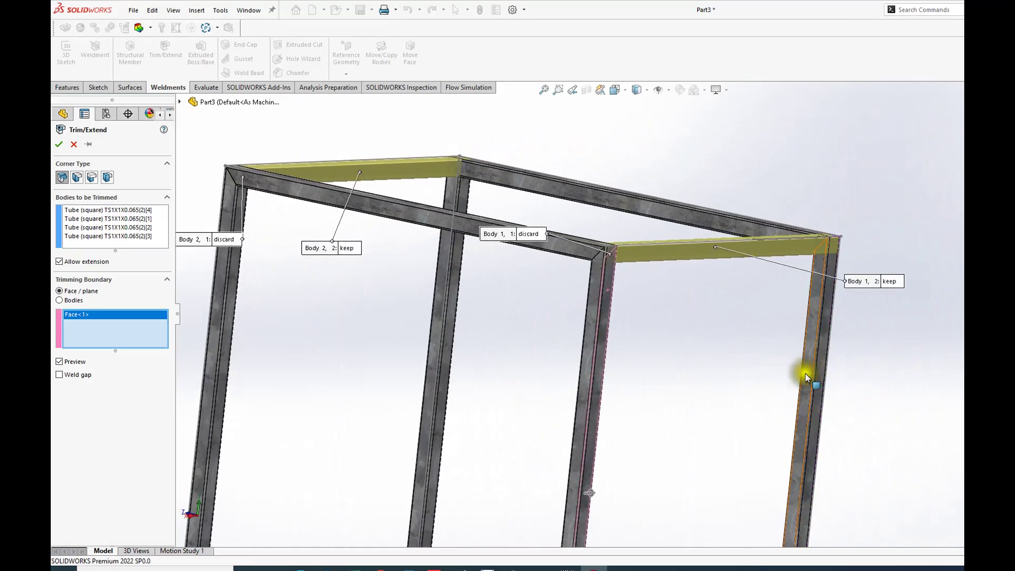
{"action": "left_click", "coordinate": [808, 364]}
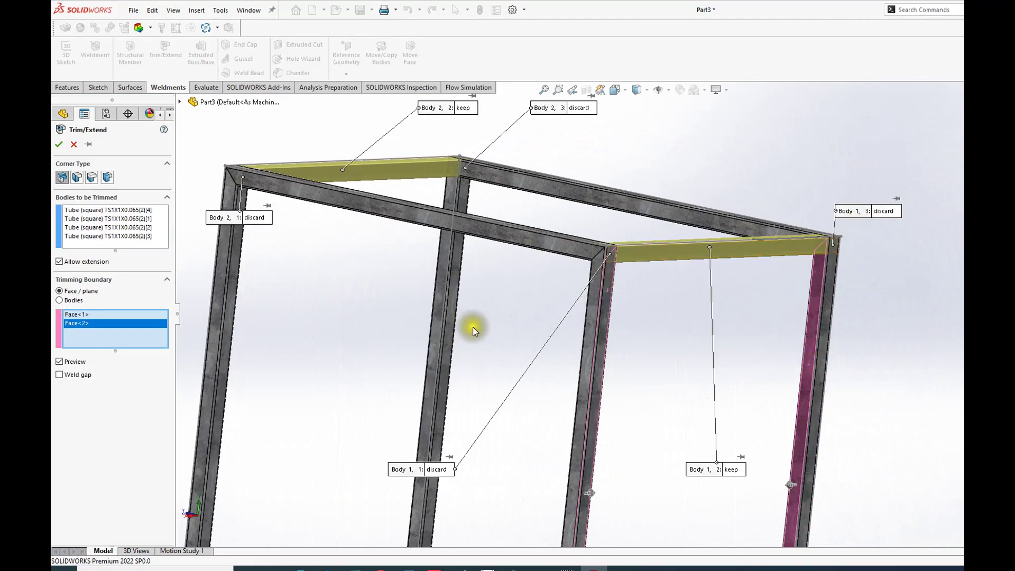
{"action": "scroll", "coordinate": [460, 318], "scroll_direction": "up", "scroll_amount": 5}
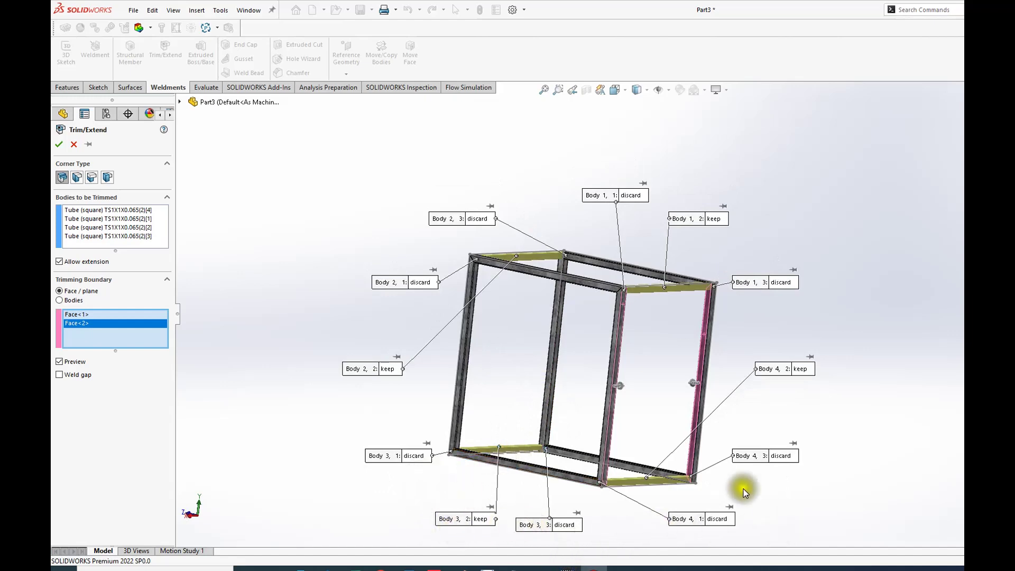
{"action": "scroll", "coordinate": [605, 446], "scroll_direction": "up", "scroll_amount": 1}
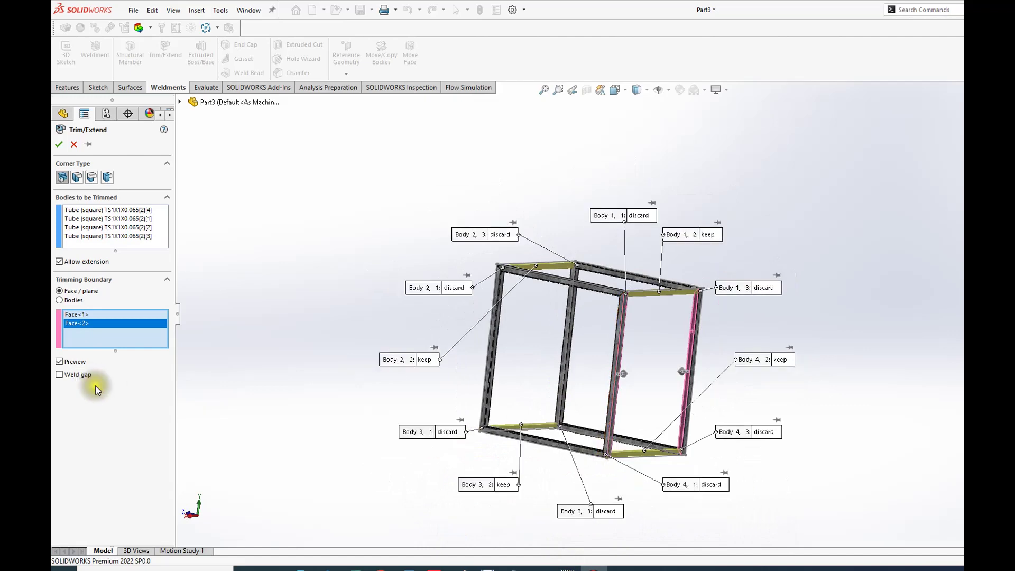
- Apply the trim to the four connecting tubes using the two selected face boundaries, and clear the selection
{"action": "left_click", "coordinate": [59, 144]}
{"action": "middle_click_drag", "start_coordinate": [702, 363], "coordinate": [603, 385]}
{"action": "scroll", "coordinate": [605, 367], "scroll_direction": "down", "scroll_amount": 2}
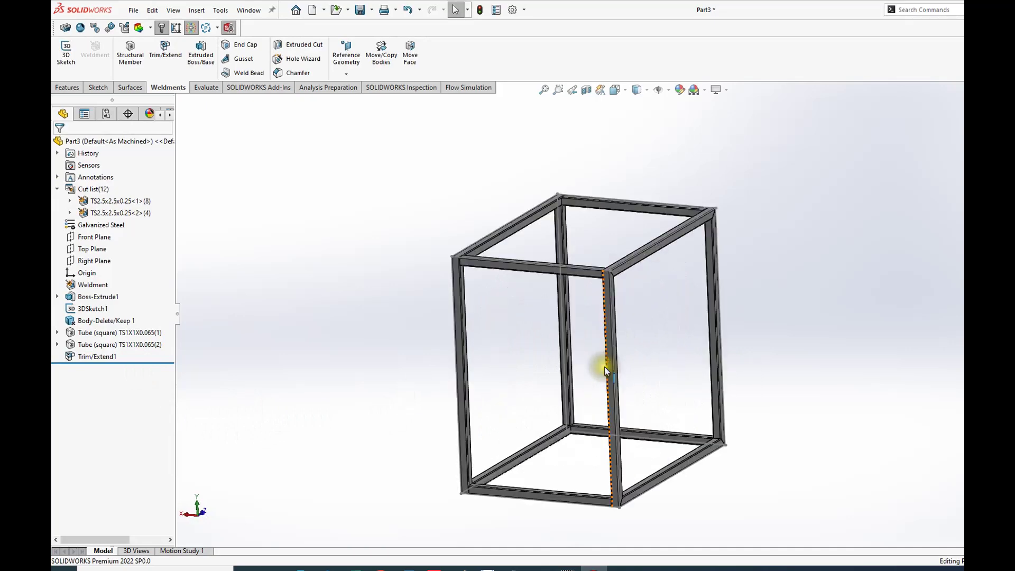
{"action": "scroll", "coordinate": [604, 370], "scroll_direction": "up", "scroll_amount": 2}
{"action": "left_click", "coordinate": [350, 289]}
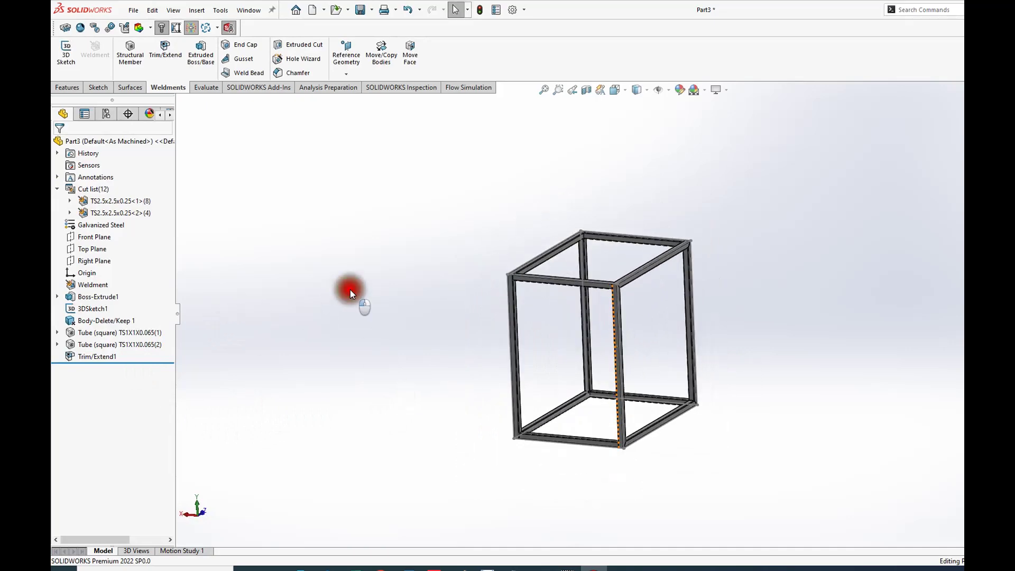
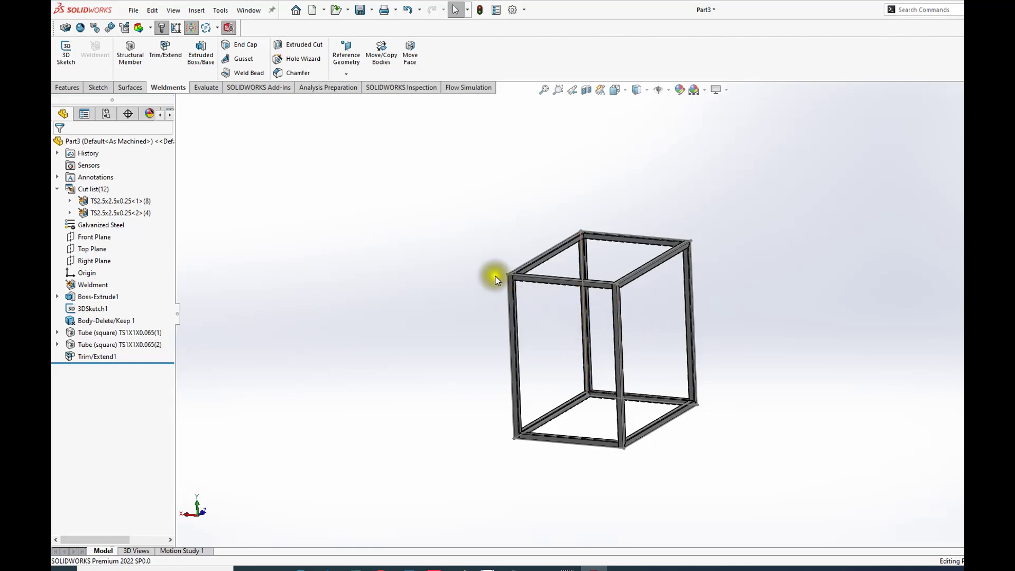
- Edit the Boss-Extrude1 feature that drives the frame and set its blind depth to 60 in
{"action": "middle_click_drag", "start_coordinate": [521, 303], "coordinate": [534, 305]}
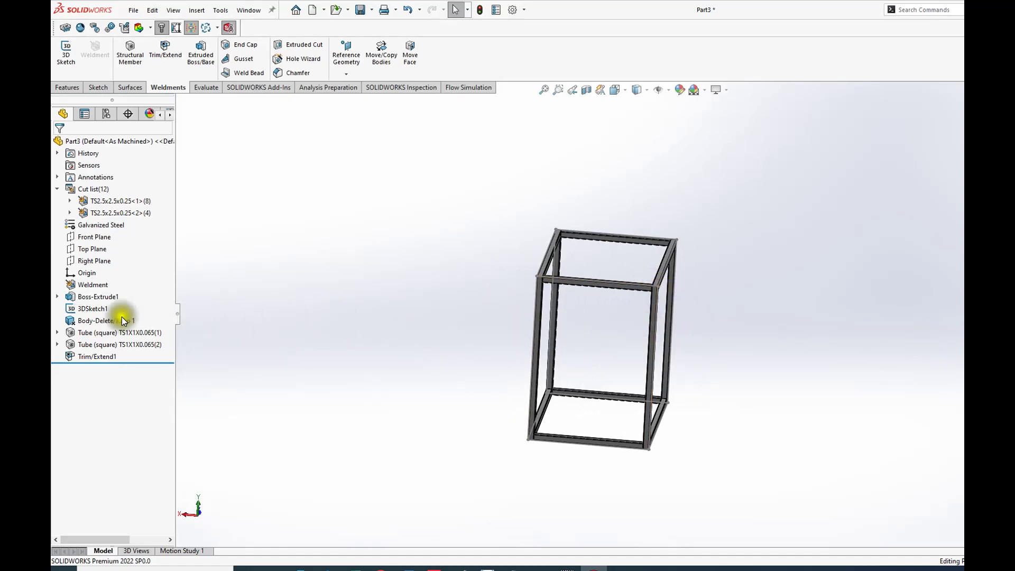
{"action": "right_click", "coordinate": [88, 297]}
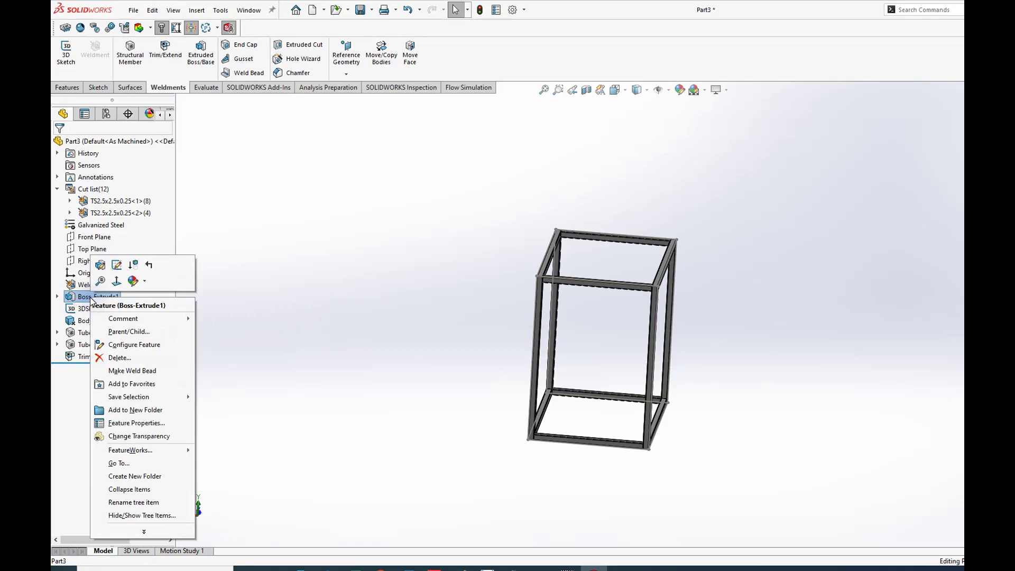
{"action": "left_click", "coordinate": [97, 263]}
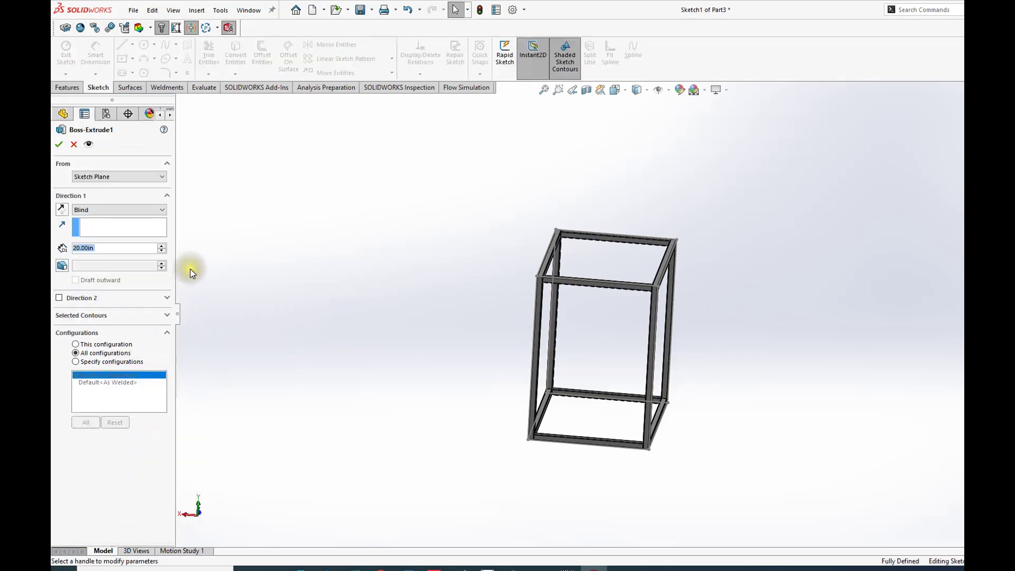
{"action": "left_click", "coordinate": [102, 246]}
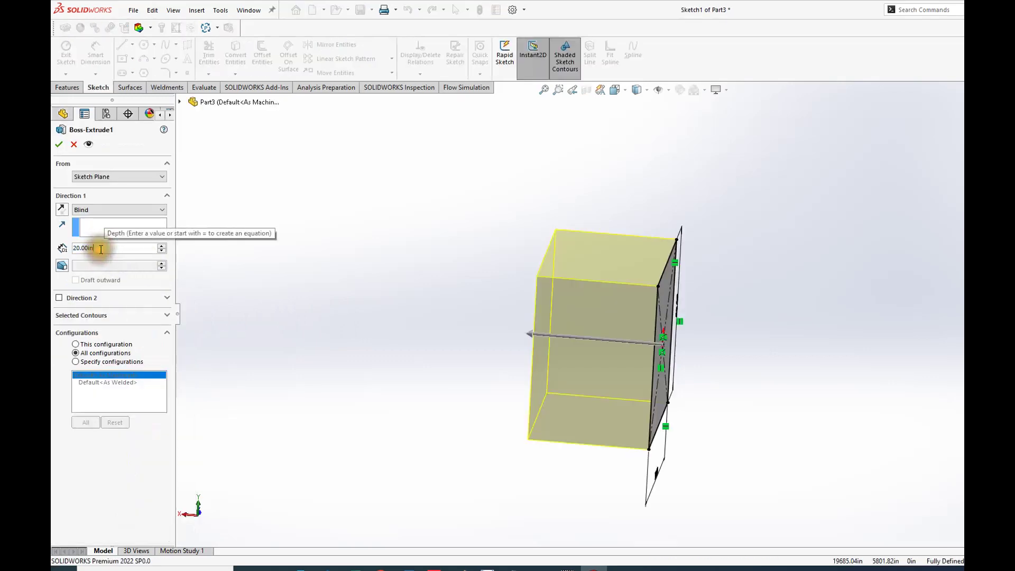
{"action": "left_click_drag", "start_coordinate": [101, 250], "coordinate": [63, 249]}
{"action": "type", "text": "60"}
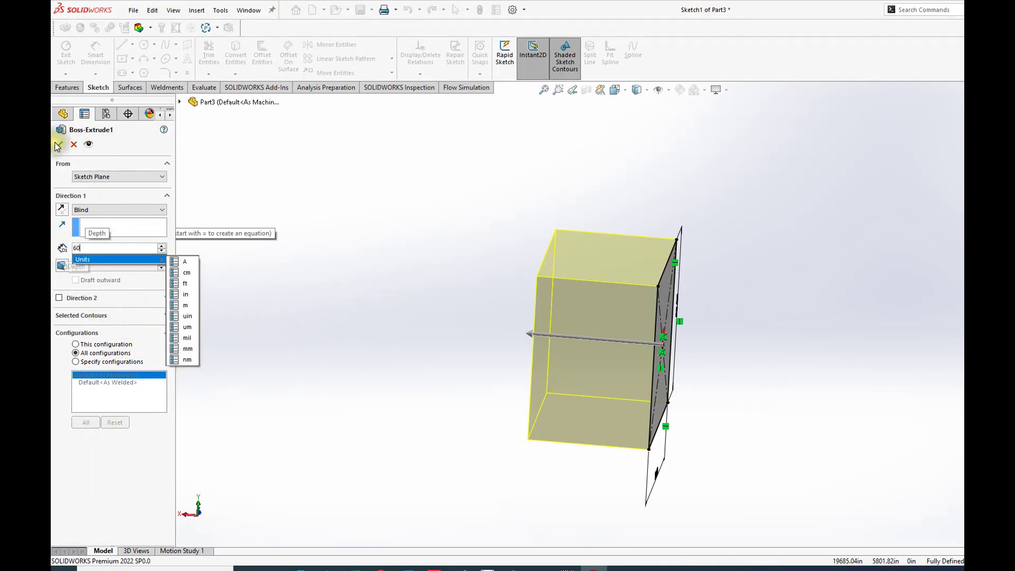
{"action": "key", "text": "Return"}
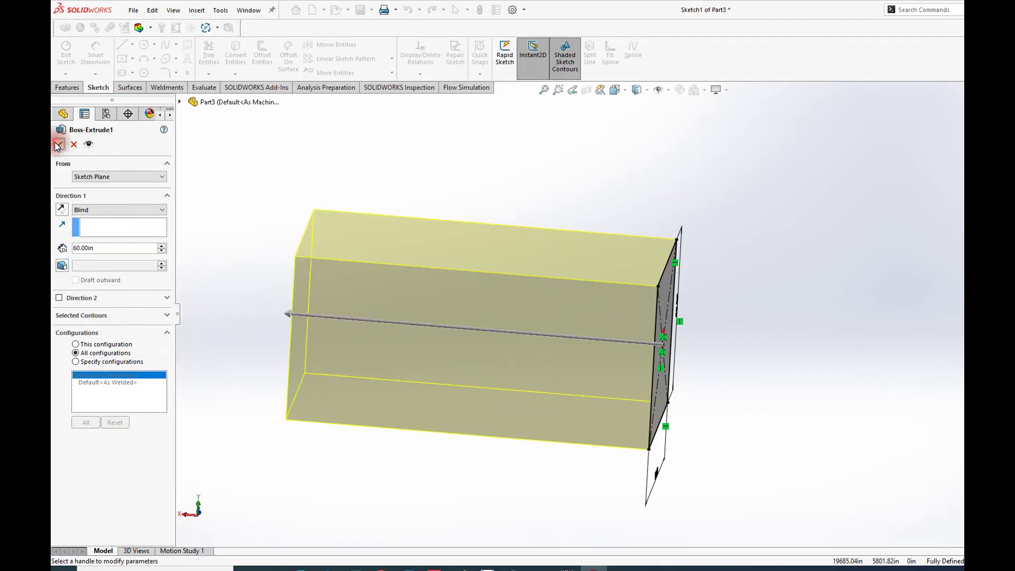
{"action": "scroll", "coordinate": [421, 356], "scroll_direction": "up", "scroll_amount": 3}
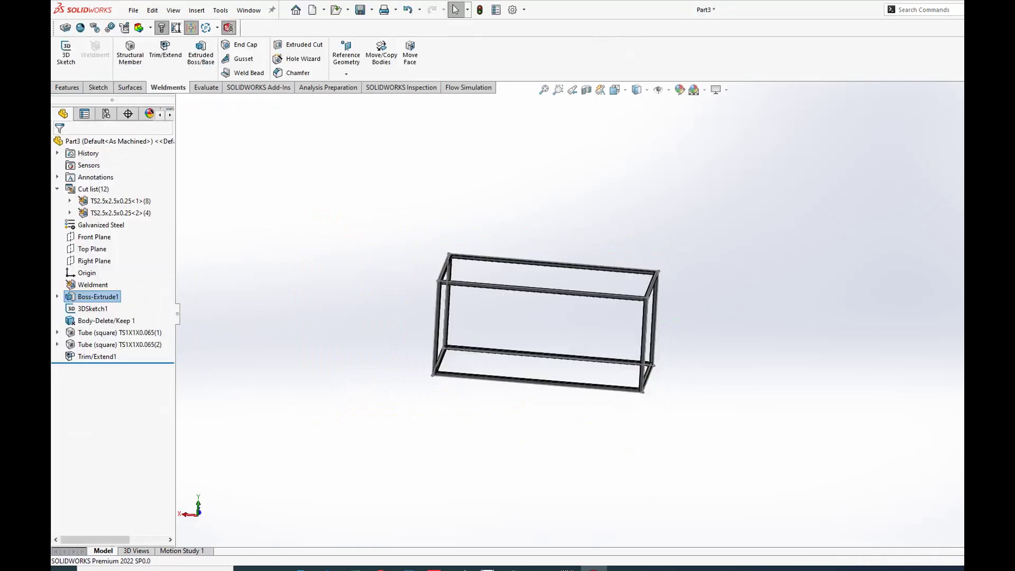
{"action": "middle_click_drag", "start_coordinate": [831, 341], "coordinate": [816, 317]}
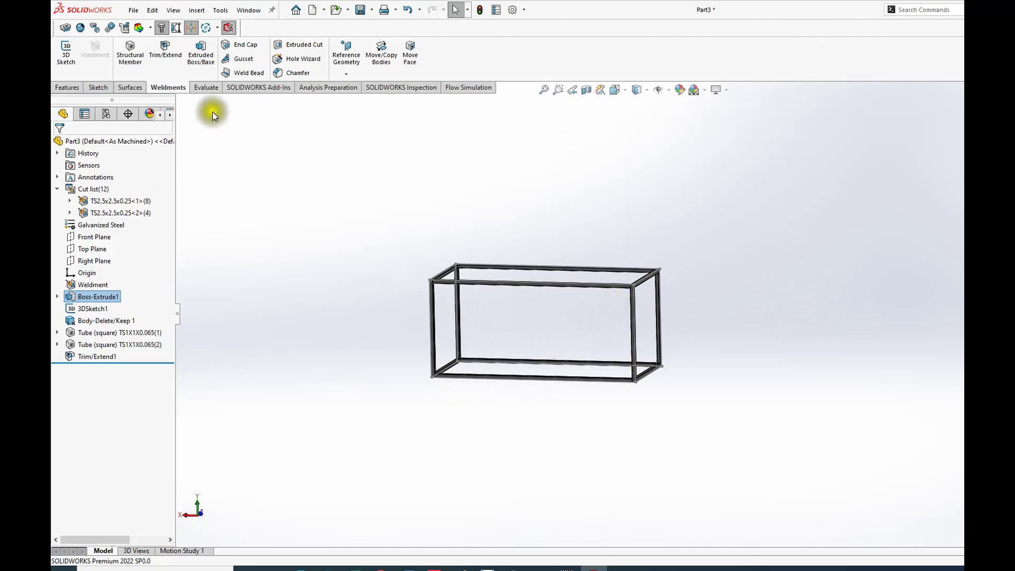
- Evaluate the mass properties of the whole frame, including its mass and centre of mass, and close the report
{"action": "left_click", "coordinate": [204, 91]}
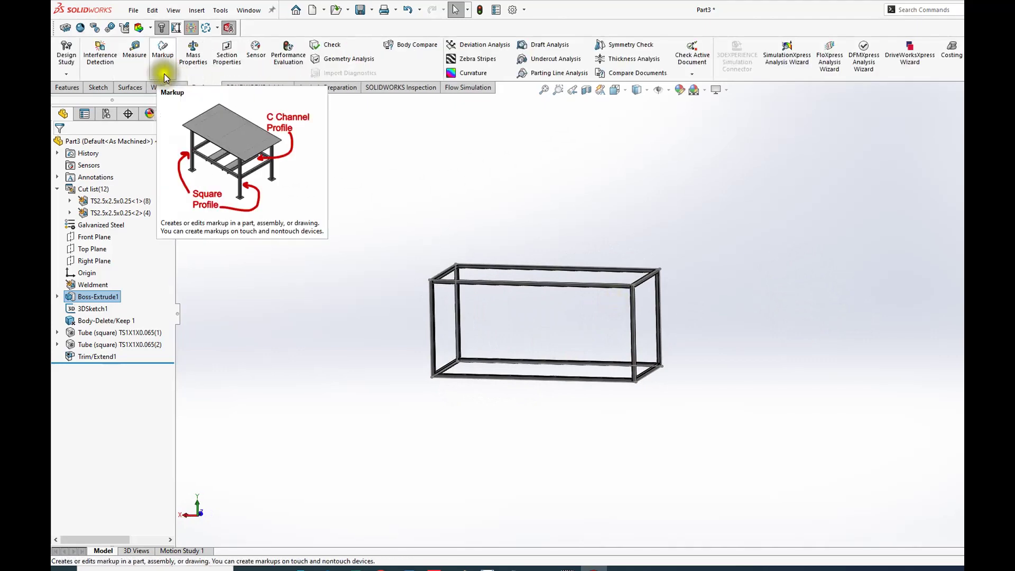
{"action": "left_click", "coordinate": [193, 52]}
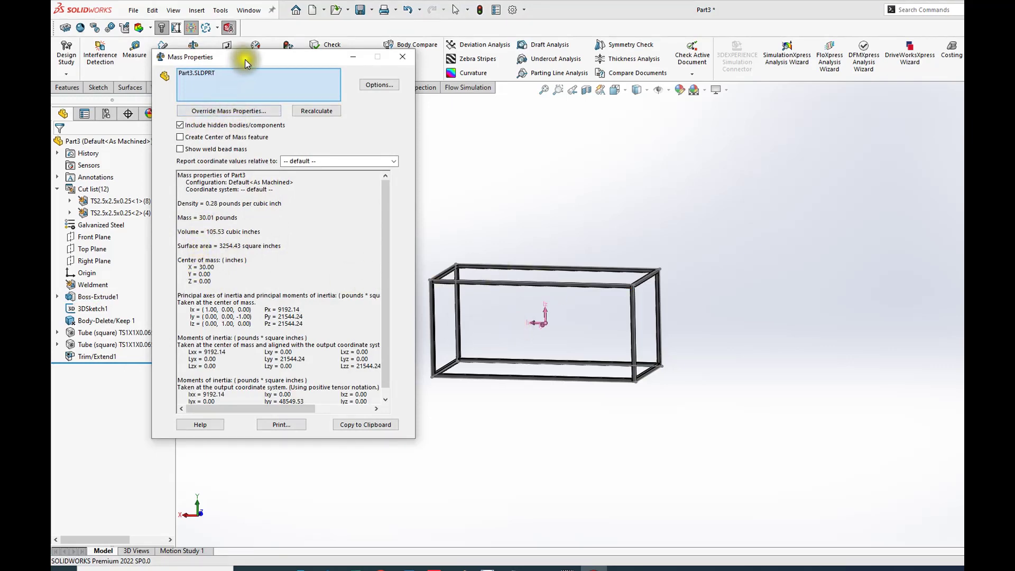
{"action": "left_click_drag", "start_coordinate": [245, 59], "coordinate": [180, 101]}
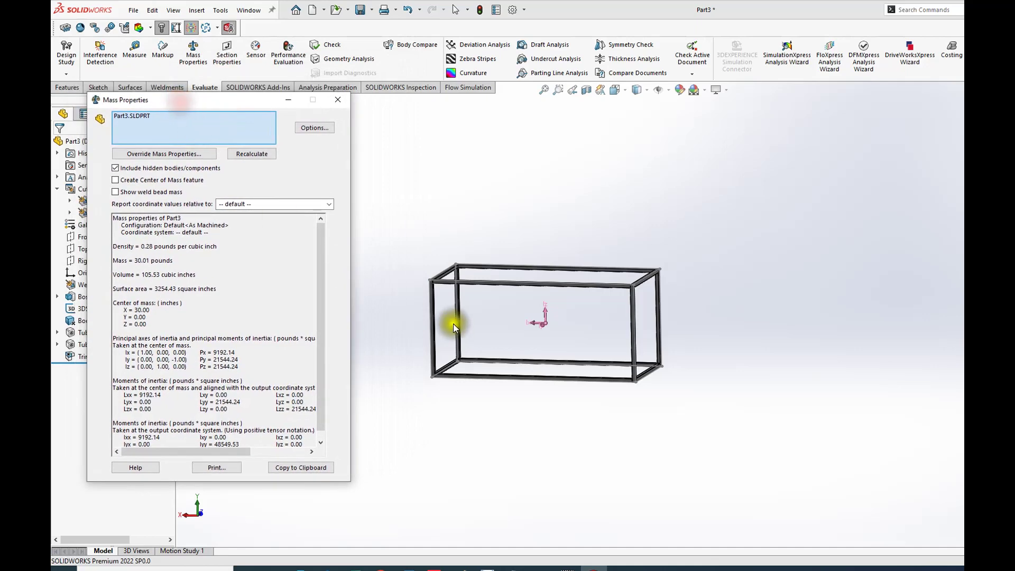
{"action": "mouse_move", "coordinate": [690, 294]}
{"action": "middle_mouse_down"}
{"action": "mouse_move", "coordinate": [696, 285]}
{"action": "mouse_move", "coordinate": [543, 317]}
{"action": "mouse_move", "coordinate": [675, 281]}
{"action": "mouse_move", "coordinate": [553, 201]}
{"action": "mouse_move", "coordinate": [695, 256]}
{"action": "mouse_move", "coordinate": [667, 240]}
{"action": "mouse_move", "coordinate": [604, 256]}
{"action": "mouse_move", "coordinate": [714, 235]}
{"action": "mouse_move", "coordinate": [650, 288]}
{"action": "mouse_move", "coordinate": [694, 308]}
{"action": "mouse_move", "coordinate": [648, 236]}
{"action": "mouse_move", "coordinate": [717, 312]}
{"action": "mouse_move", "coordinate": [709, 297]}
{"action": "mouse_move", "coordinate": [707, 305]}
{"action": "middle_mouse_up"}
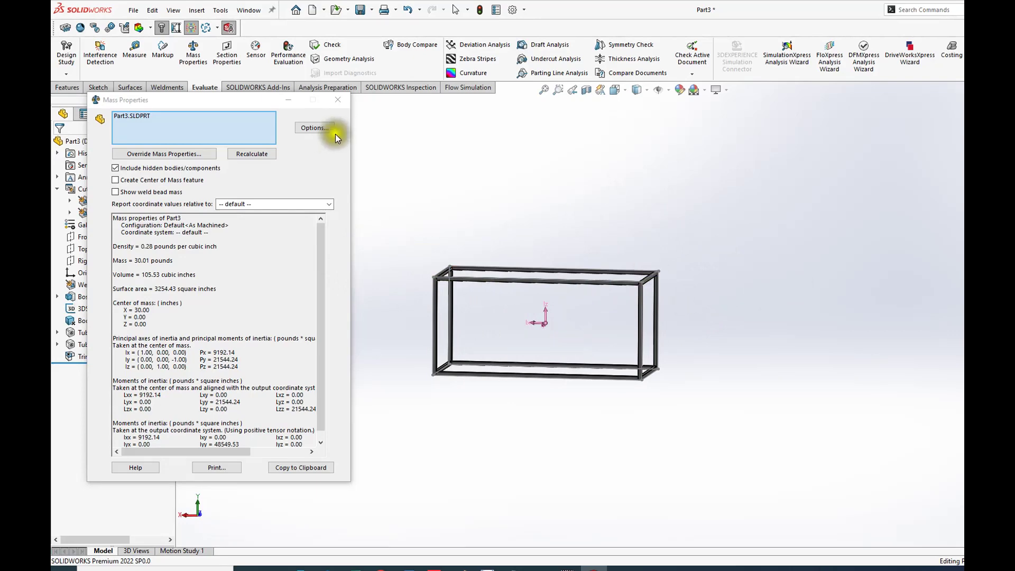
{"action": "left_click", "coordinate": [337, 100]}
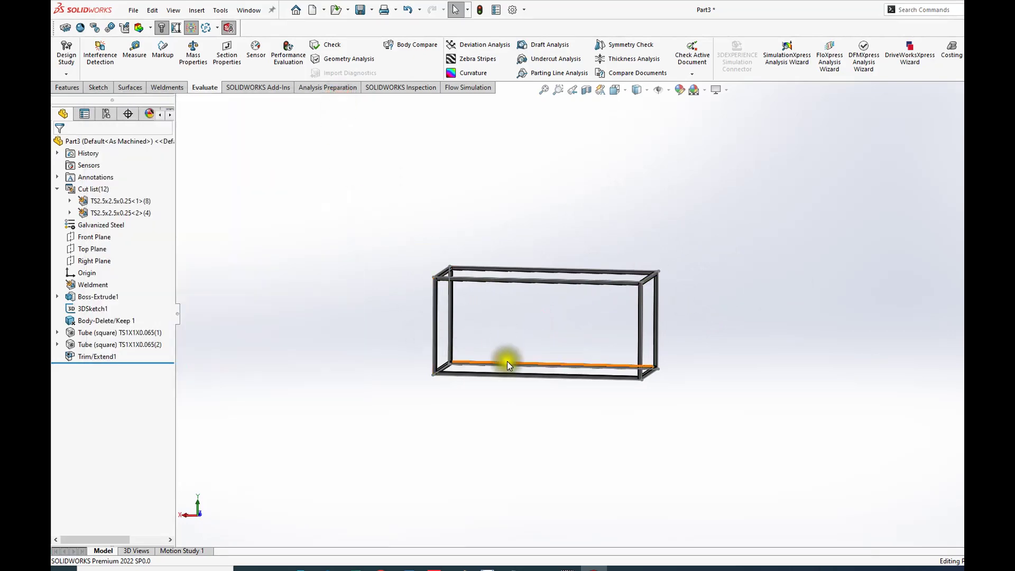
- Examine the frame's upper corner joint up close, where the trimmed connecting tube meets the mitred end frame, and the overall frame
{"action": "middle_click_drag", "start_coordinate": [507, 364], "coordinate": [477, 345]}
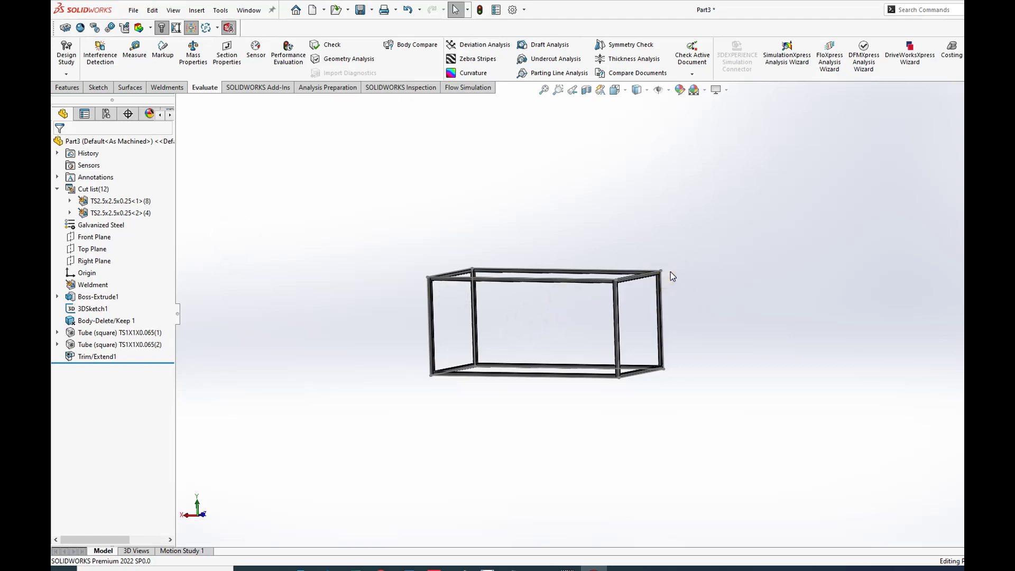
{"action": "scroll", "coordinate": [624, 291], "scroll_direction": "down", "scroll_amount": 10}
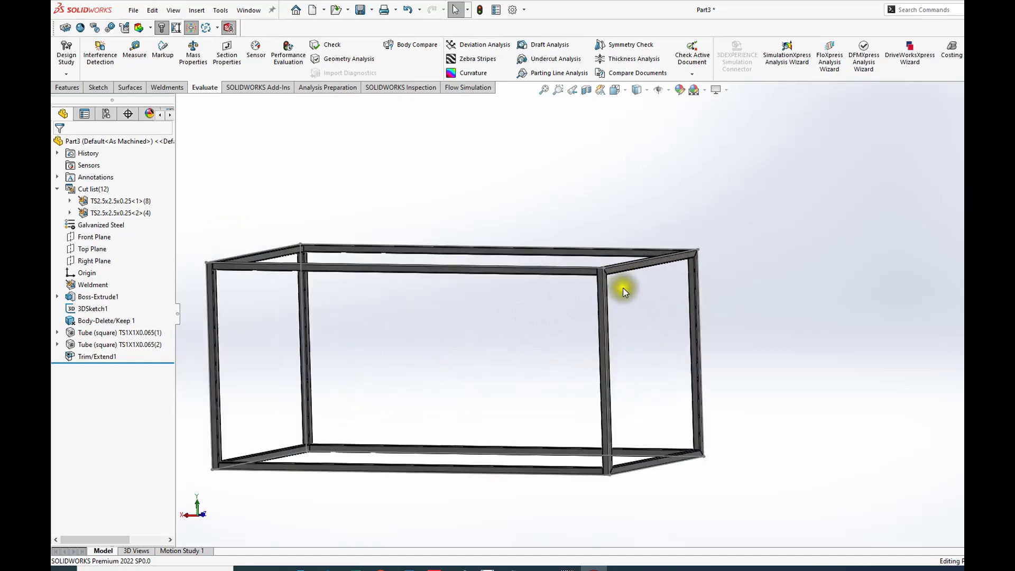
{"action": "scroll", "coordinate": [623, 288], "scroll_direction": "down", "scroll_amount": 5}
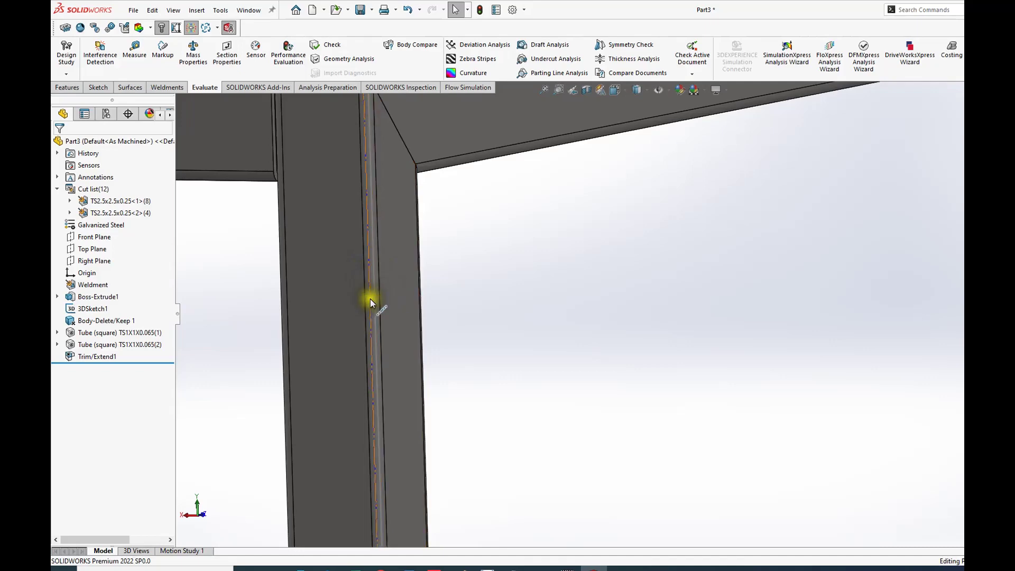
{"action": "scroll", "coordinate": [512, 305], "scroll_direction": "up", "scroll_amount": 3}
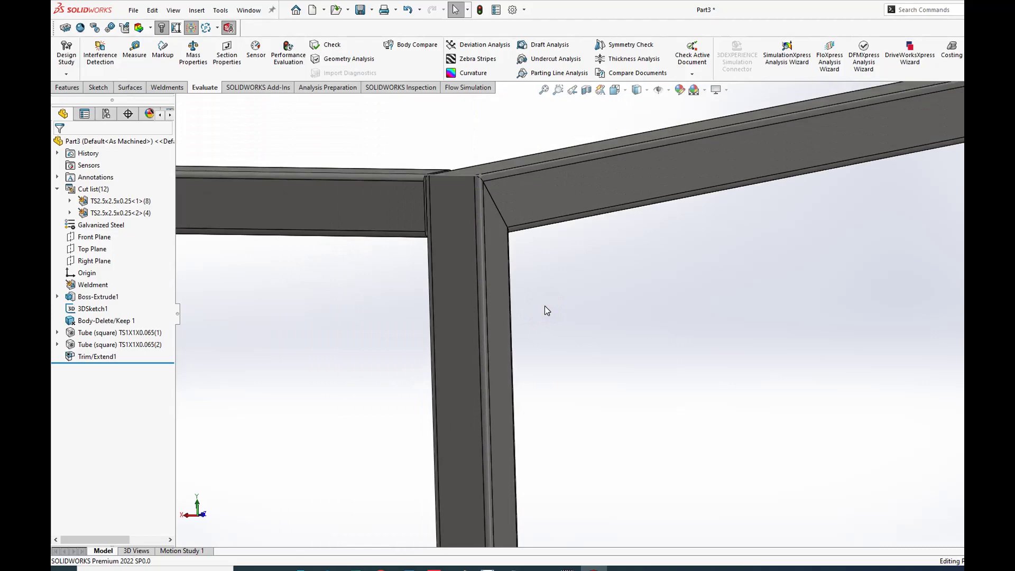
{"action": "scroll", "coordinate": [544, 305], "scroll_direction": "up", "scroll_amount": 2}
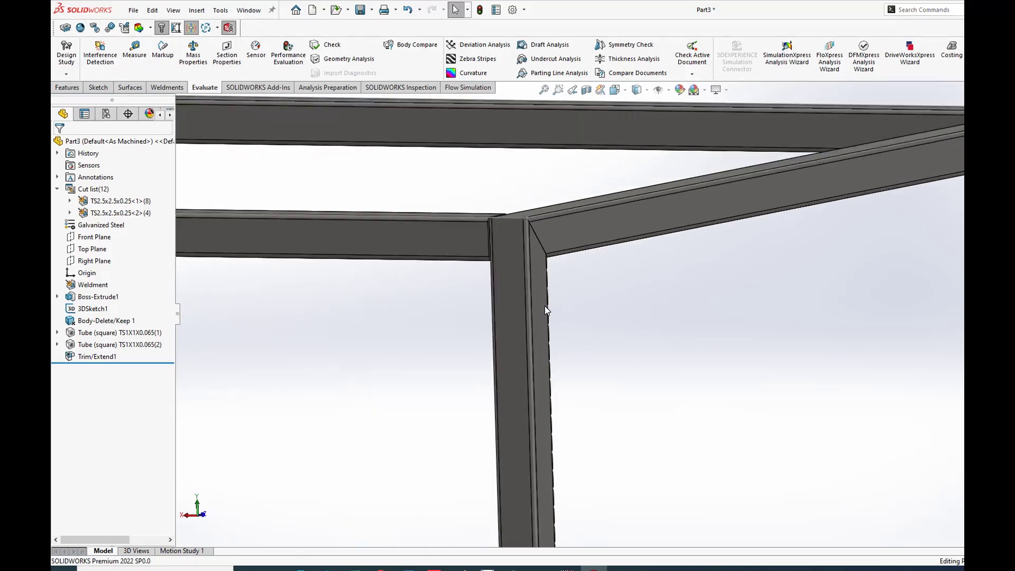
{"action": "scroll", "coordinate": [544, 306], "scroll_direction": "up", "scroll_amount": 2}
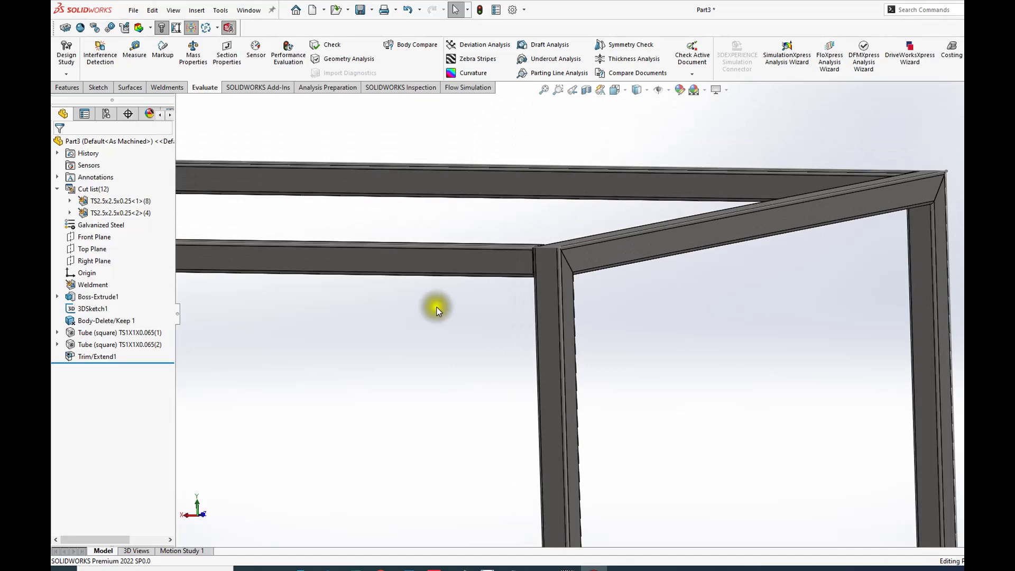
{"action": "scroll", "coordinate": [433, 306], "scroll_direction": "up", "scroll_amount": 3}
{"action": "scroll", "coordinate": [455, 349], "scroll_direction": "up", "scroll_amount": 2}
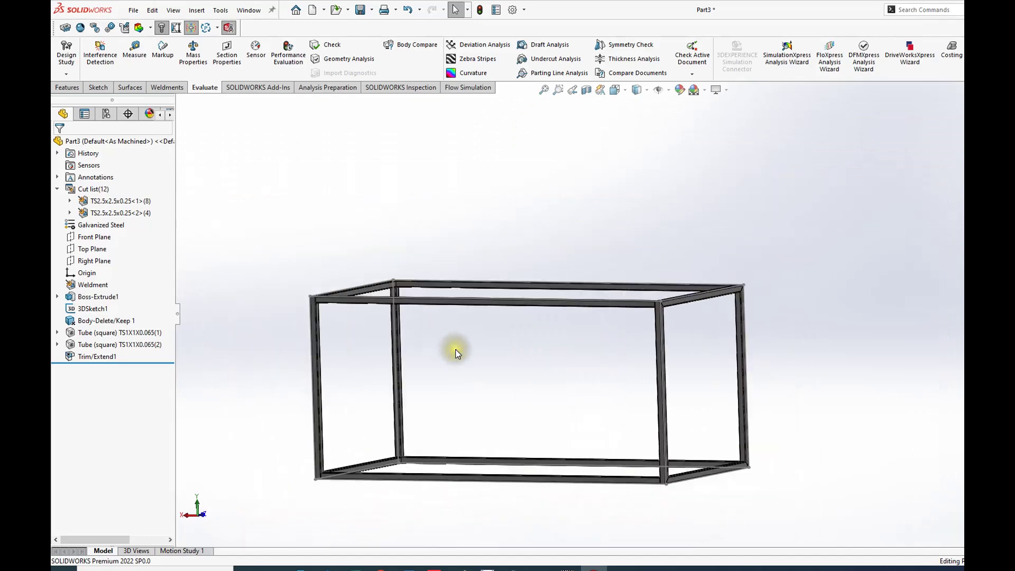
- Start a new sketch on the top face of the upper cross tube at one end of the frame
{"action": "middle_click_drag", "start_coordinate": [455, 348], "coordinate": [511, 449]}
{"action": "scroll", "coordinate": [455, 298], "scroll_direction": "down", "scroll_amount": 5}
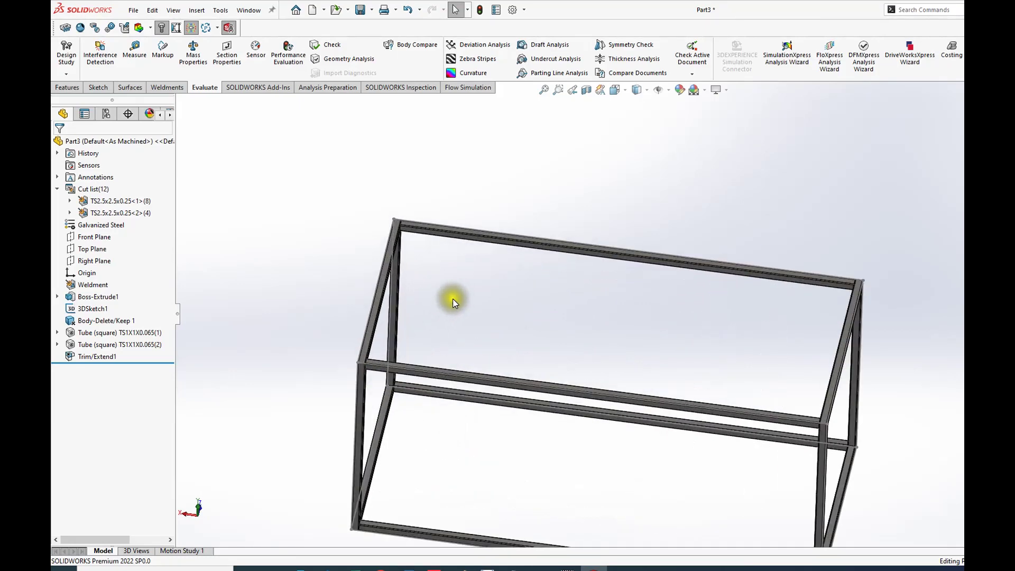
{"action": "left_click", "coordinate": [450, 248]}
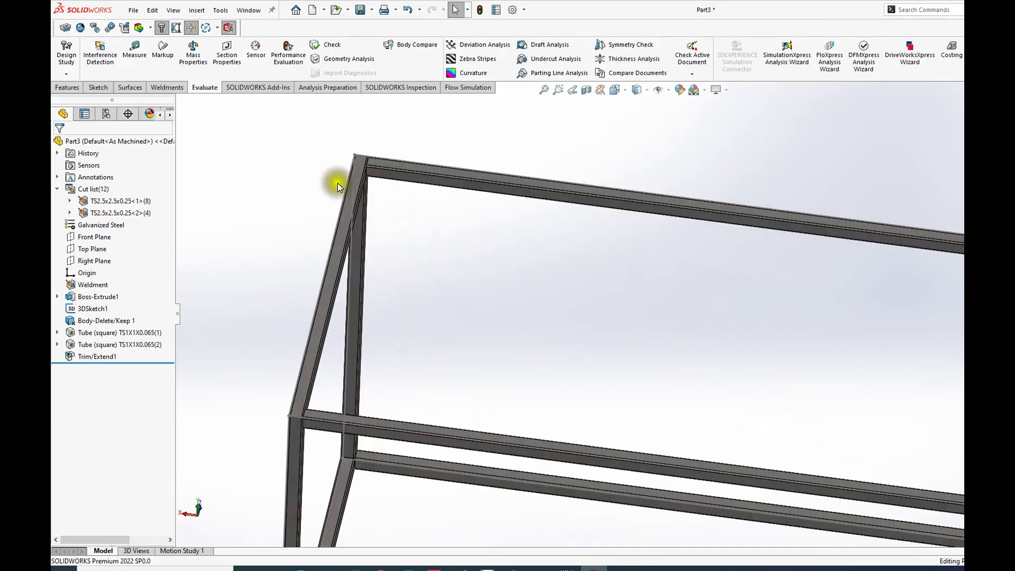
{"action": "left_click", "coordinate": [338, 252]}
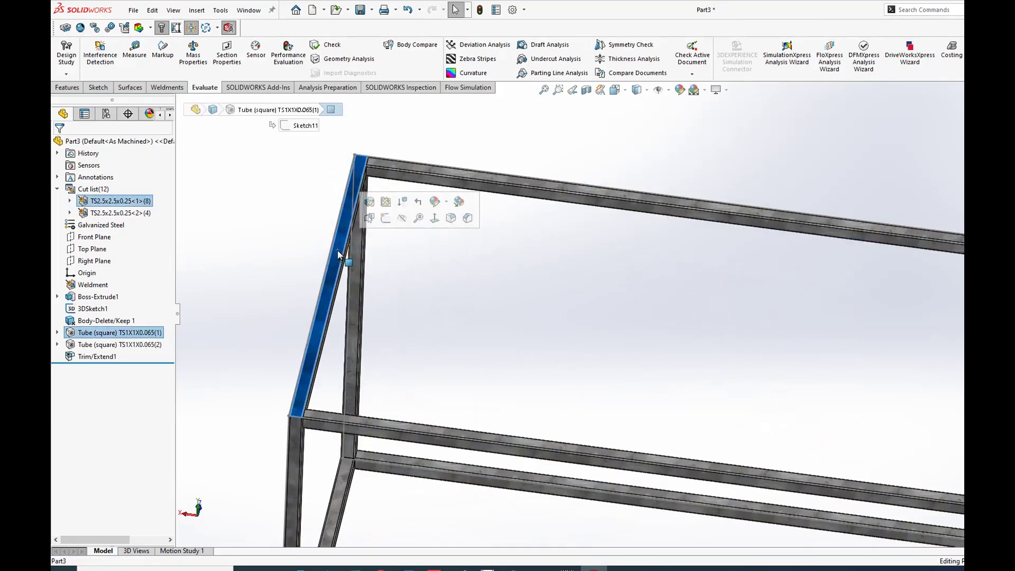
{"action": "left_click", "coordinate": [370, 218]}
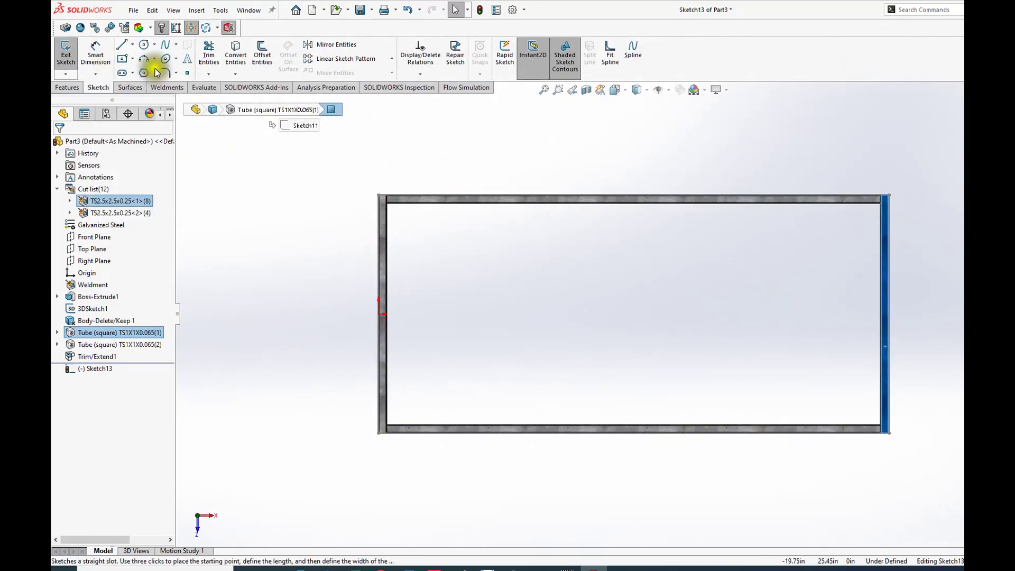
- Sketch a corner rectangle about 60 x 28 in between diagonally opposite outer corners of the frame's top, and exit the sketch
{"action": "left_click", "coordinate": [132, 59]}
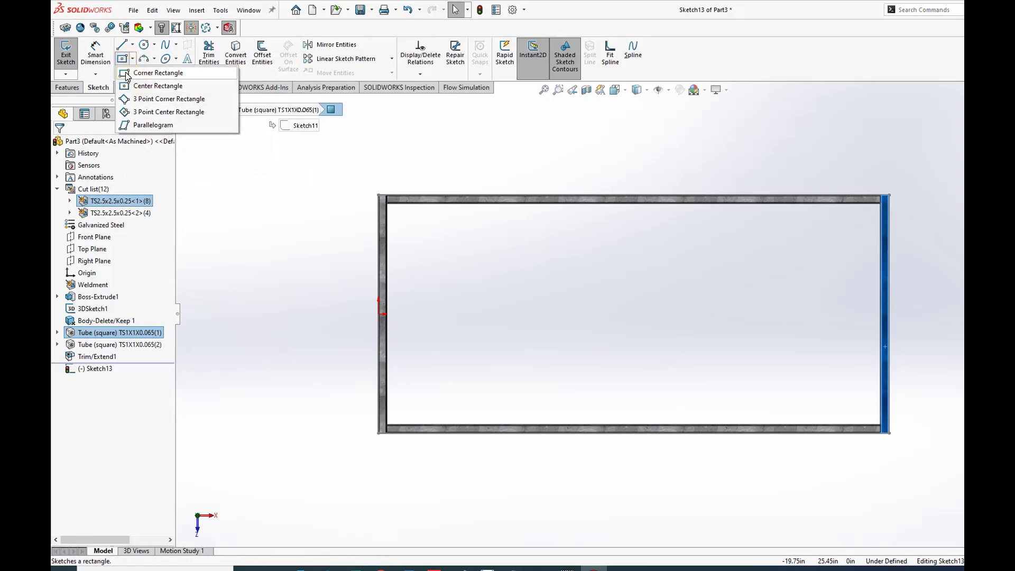
{"action": "left_click", "coordinate": [125, 72]}
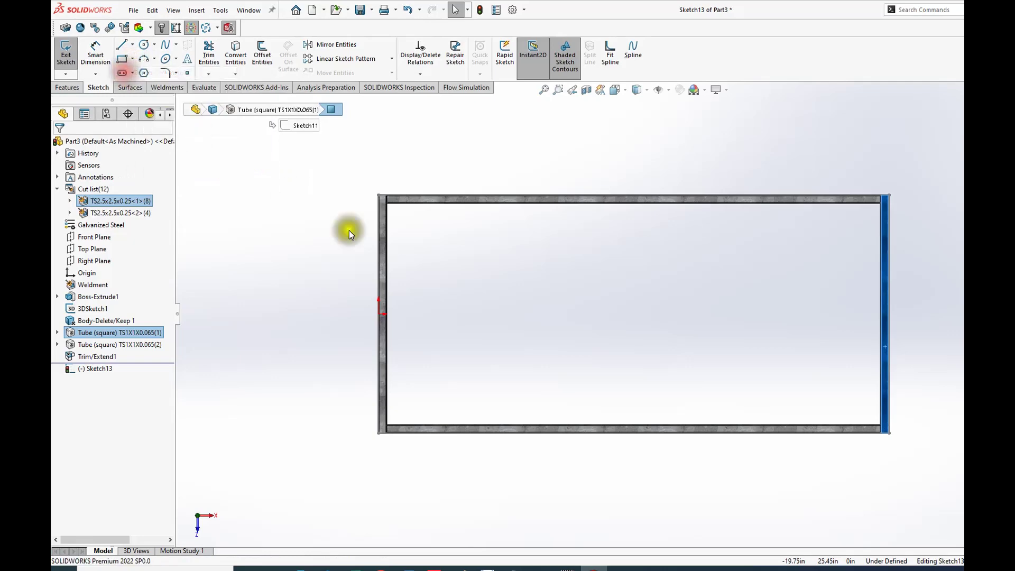
{"action": "left_click", "coordinate": [380, 197]}
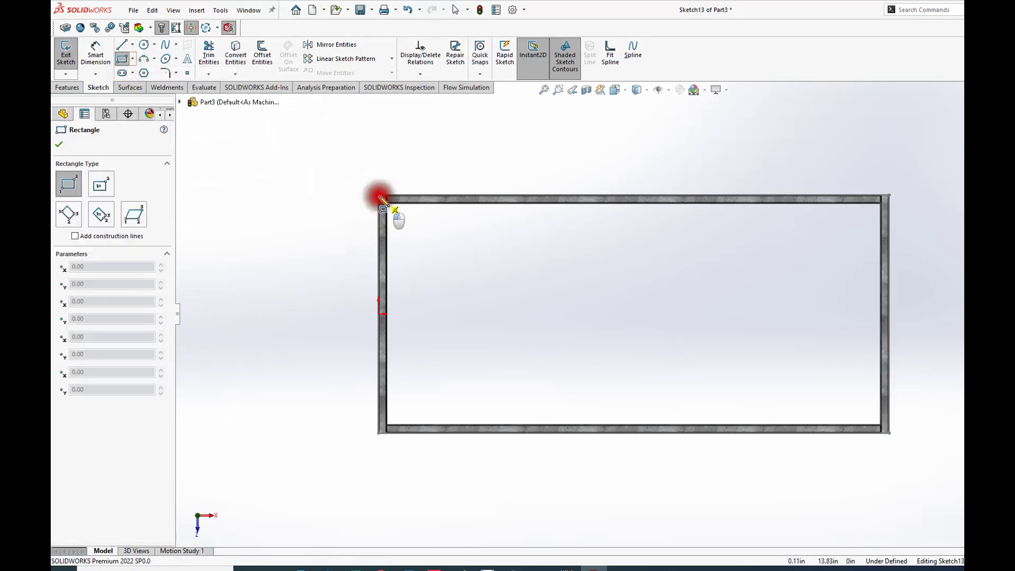
{"action": "left_click", "coordinate": [890, 435]}
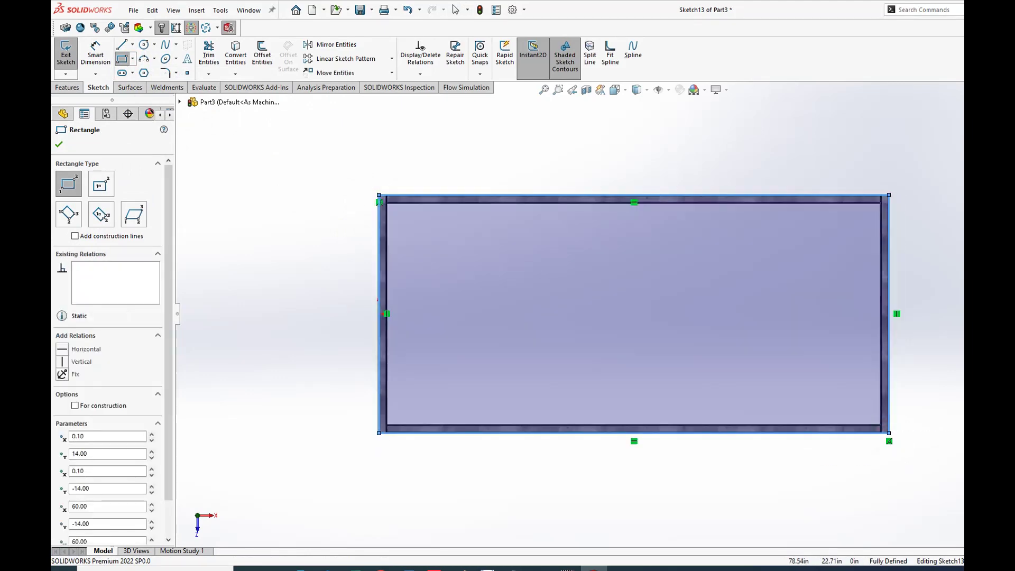
{"action": "left_click", "coordinate": [994, 110]}
{"action": "middle_click_drag", "start_coordinate": [436, 243], "coordinate": [447, 166]}
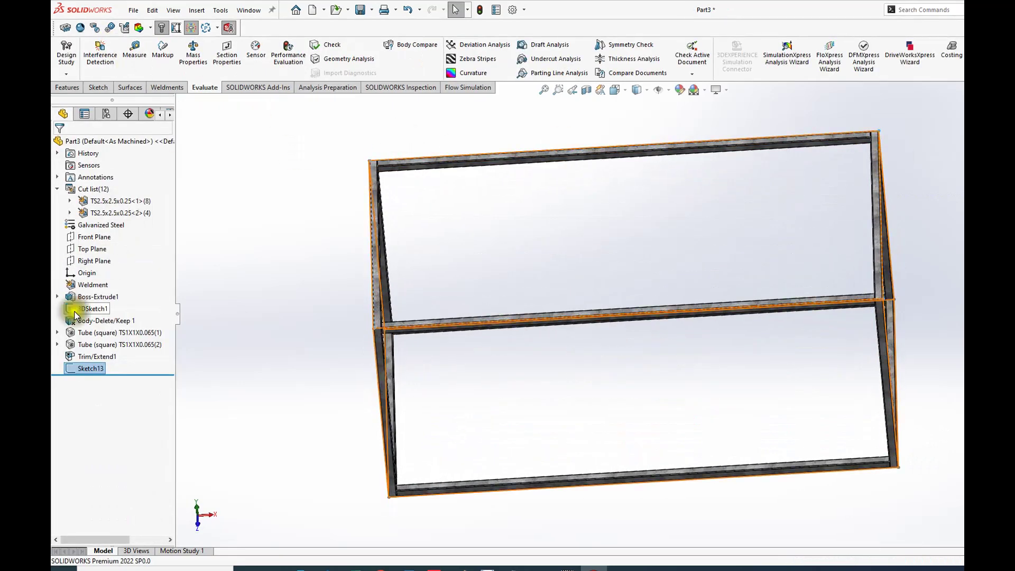
- Reopen the rectangle sketch on the frame's top for editing and extrude it 0.5 in upward as a tabletop panel
{"action": "right_click", "coordinate": [86, 367]}
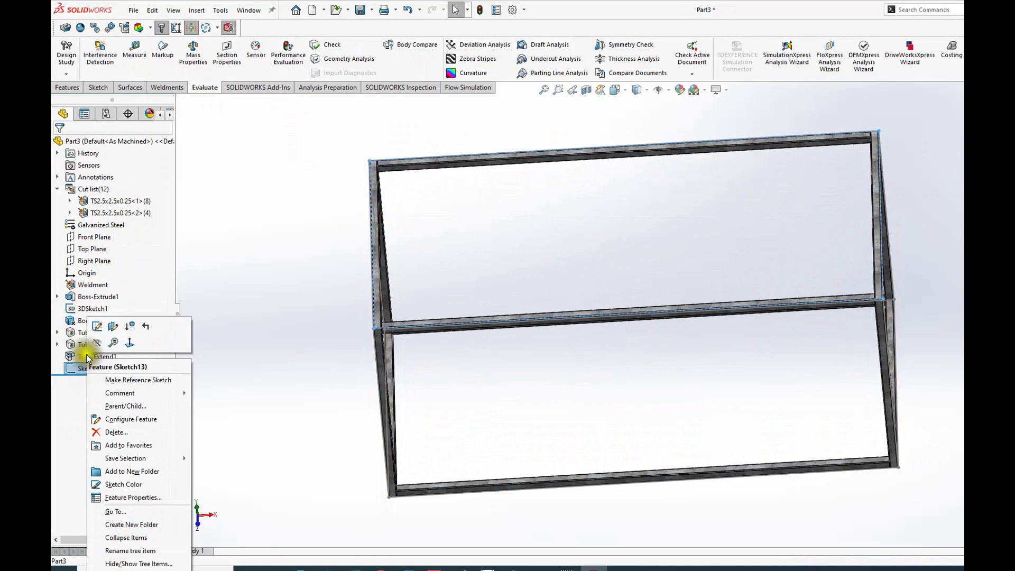
{"action": "left_click", "coordinate": [96, 326]}
{"action": "mouse_move", "coordinate": [301, 213]}
{"action": "middle_mouse_down"}
{"action": "mouse_move", "coordinate": [292, 276]}
{"action": "mouse_move", "coordinate": [261, 277]}
{"action": "mouse_move", "coordinate": [317, 317]}
{"action": "mouse_move", "coordinate": [329, 301]}
{"action": "mouse_move", "coordinate": [312, 291]}
{"action": "mouse_move", "coordinate": [301, 229]}
{"action": "mouse_move", "coordinate": [309, 154]}
{"action": "mouse_move", "coordinate": [284, 245]}
{"action": "mouse_move", "coordinate": [285, 165]}
{"action": "mouse_move", "coordinate": [271, 247]}
{"action": "mouse_move", "coordinate": [295, 235]}
{"action": "mouse_move", "coordinate": [276, 240]}
{"action": "middle_mouse_up"}
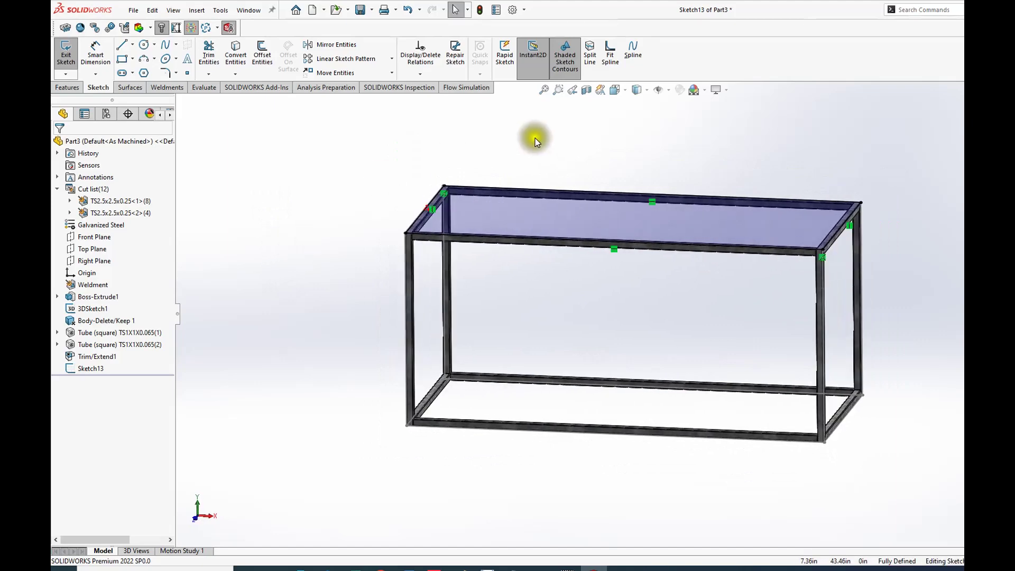
{"action": "left_click", "coordinate": [624, 90]}
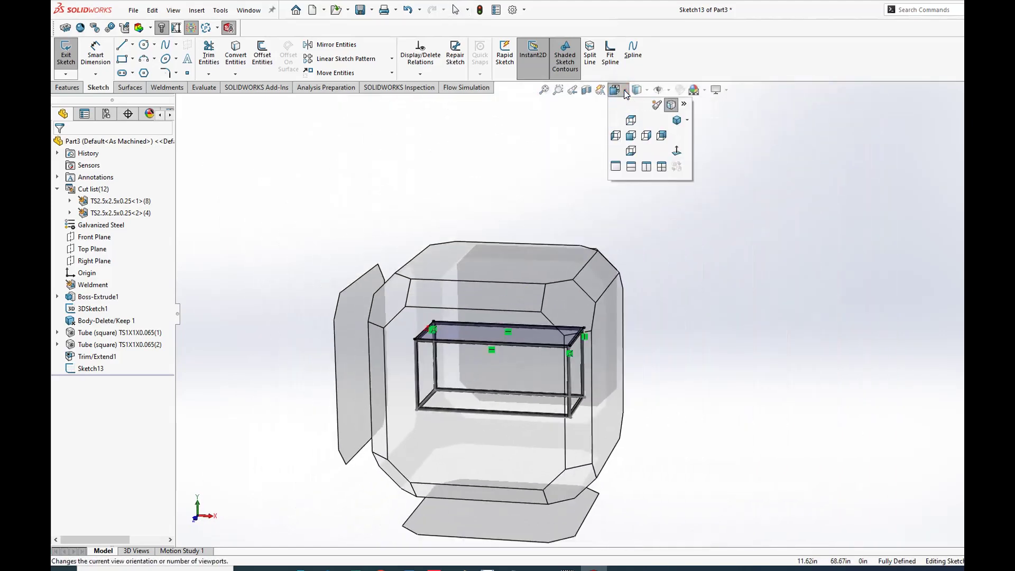
{"action": "left_click", "coordinate": [675, 121]}
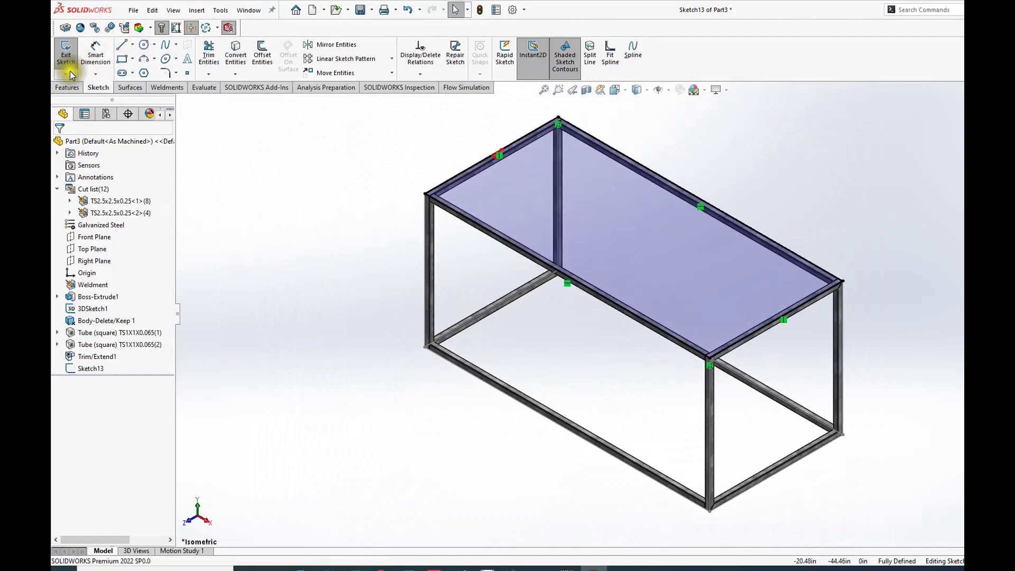
{"action": "left_click", "coordinate": [61, 88]}
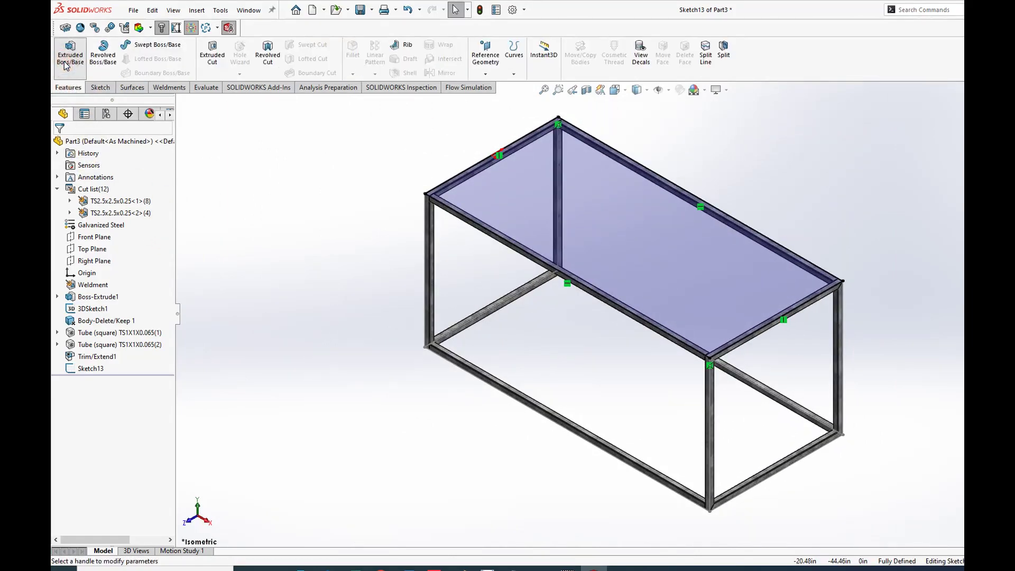
{"action": "left_click", "coordinate": [64, 61]}
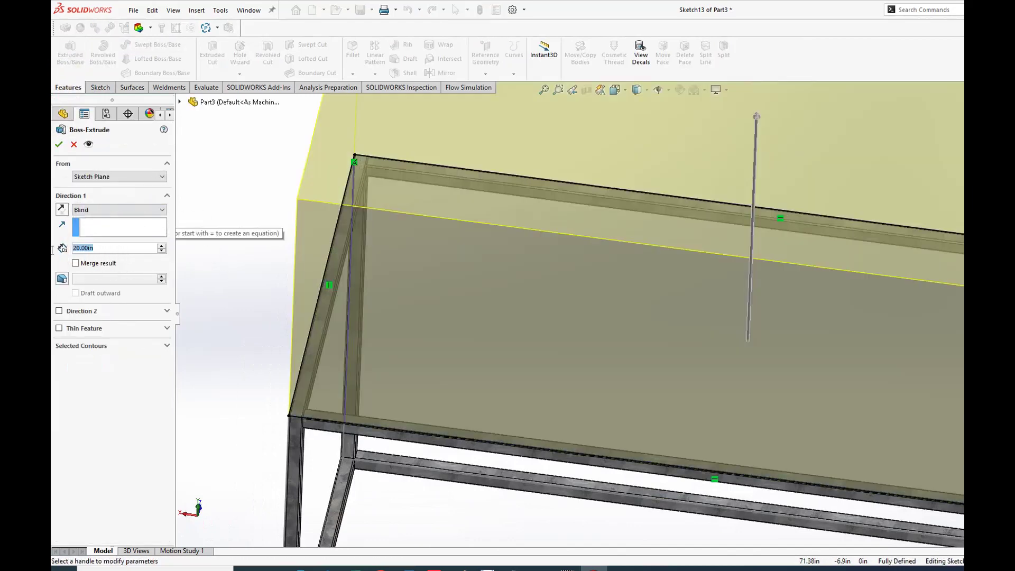
{"action": "type", "text": ".5"}
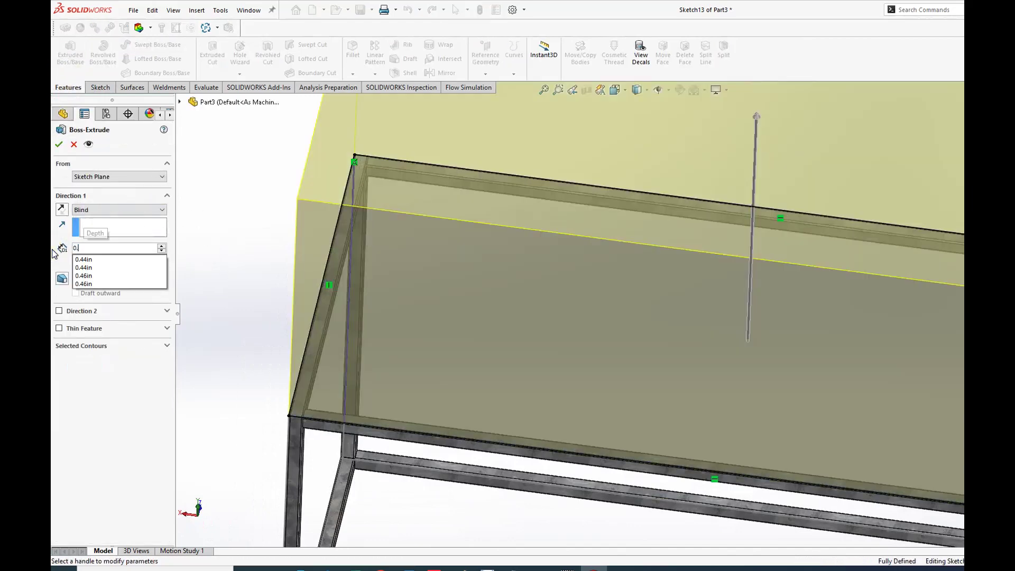
{"action": "key", "text": "Return"}
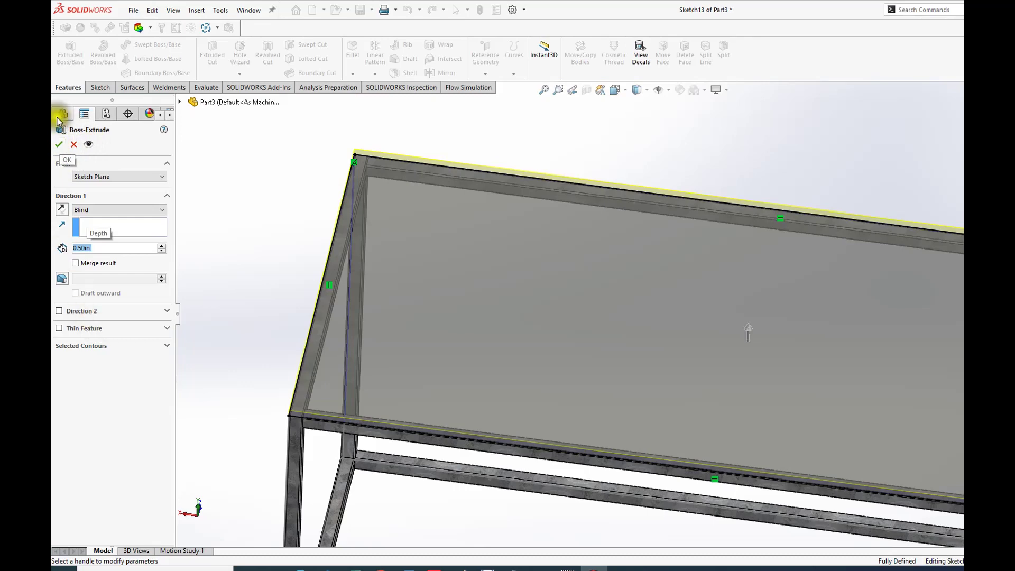
{"action": "left_click", "coordinate": [63, 143]}
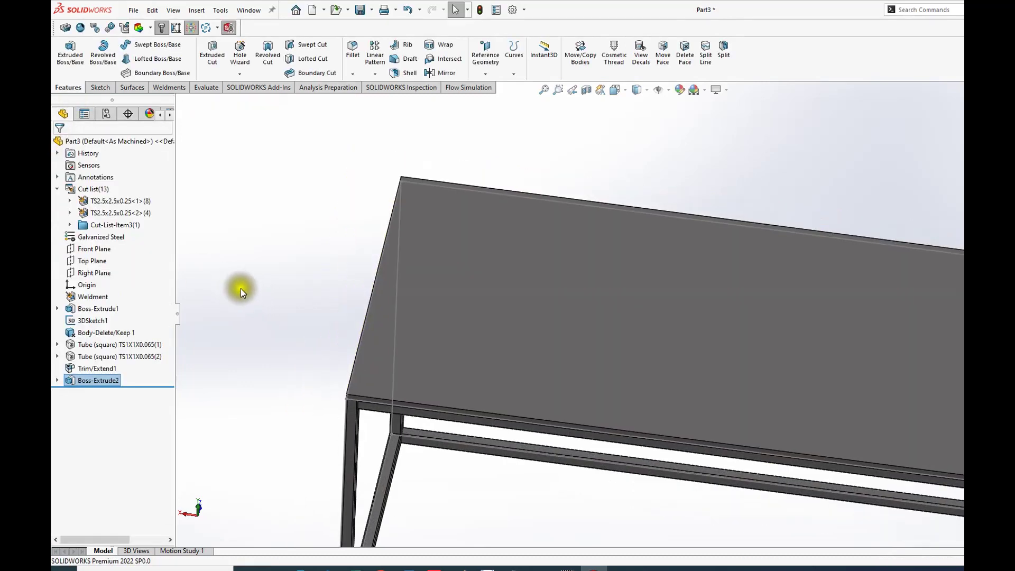
- Assign the Pine material from the Woods category to the tabletop body in the cut list
{"action": "left_click", "coordinate": [70, 224]}
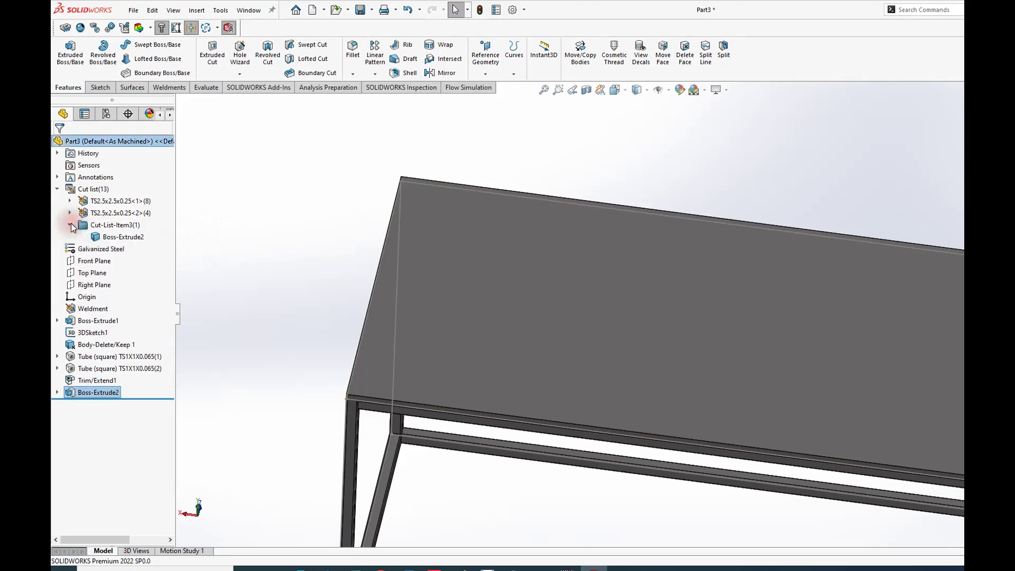
{"action": "left_click", "coordinate": [116, 237]}
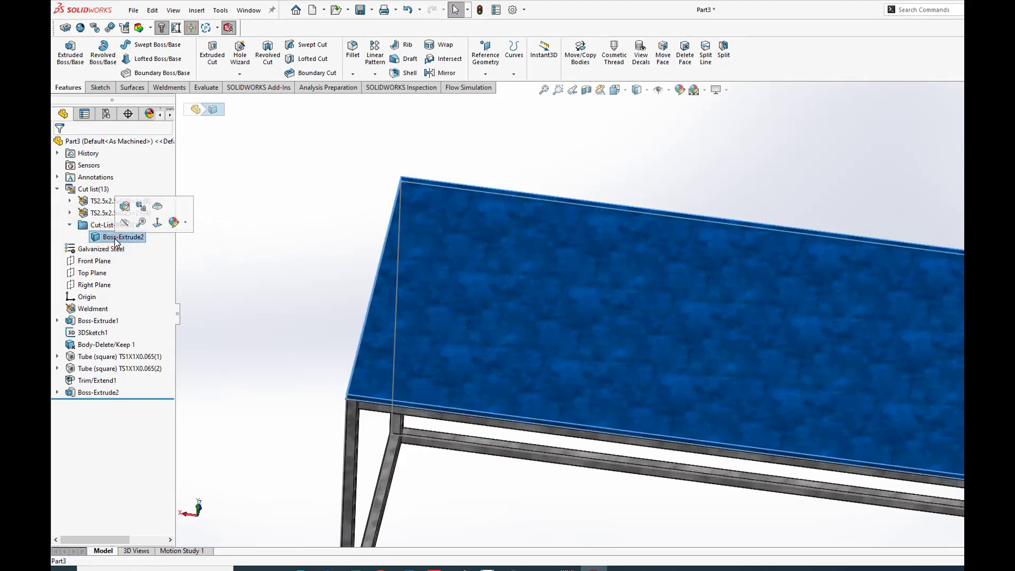
{"action": "right_click", "coordinate": [119, 236]}
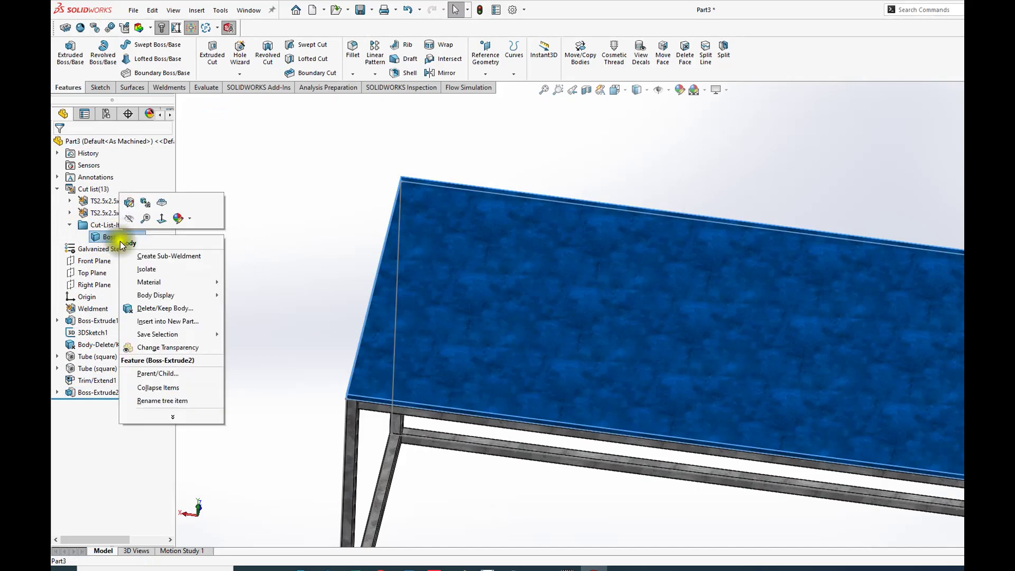
{"action": "mouse_move", "coordinate": [153, 286]}
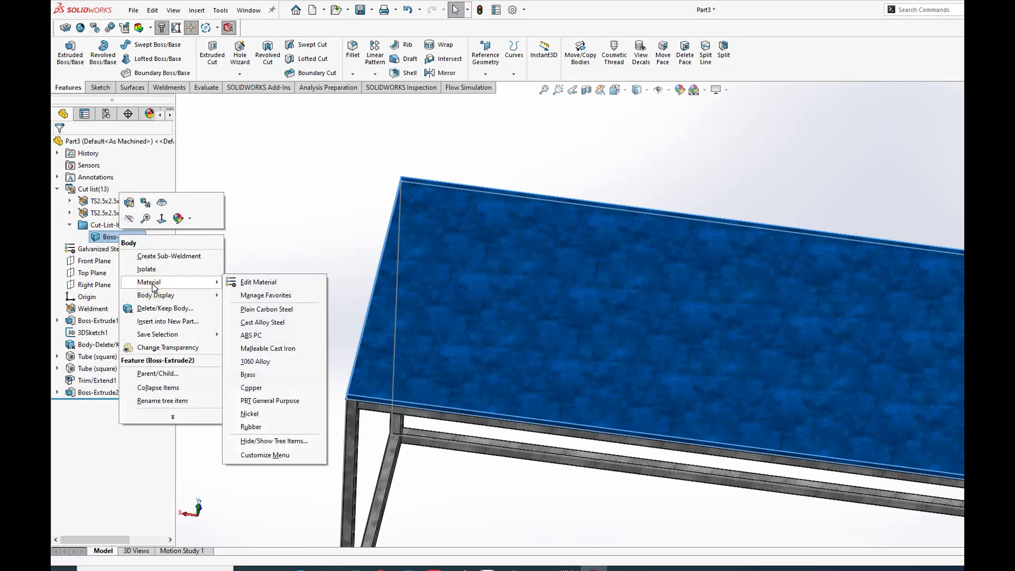
{"action": "left_click", "coordinate": [242, 283]}
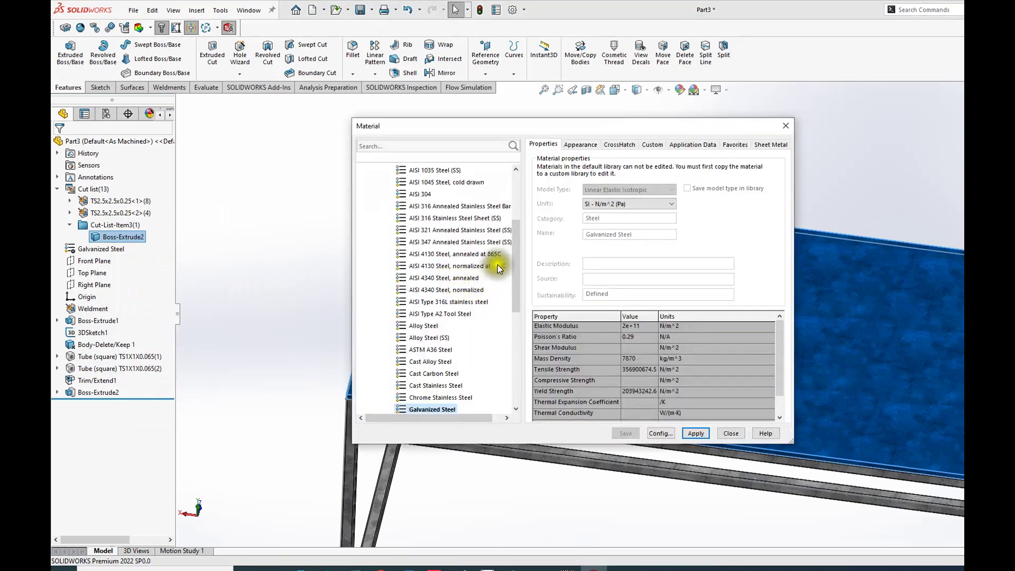
{"action": "left_click_drag", "start_coordinate": [515, 255], "coordinate": [516, 337]}
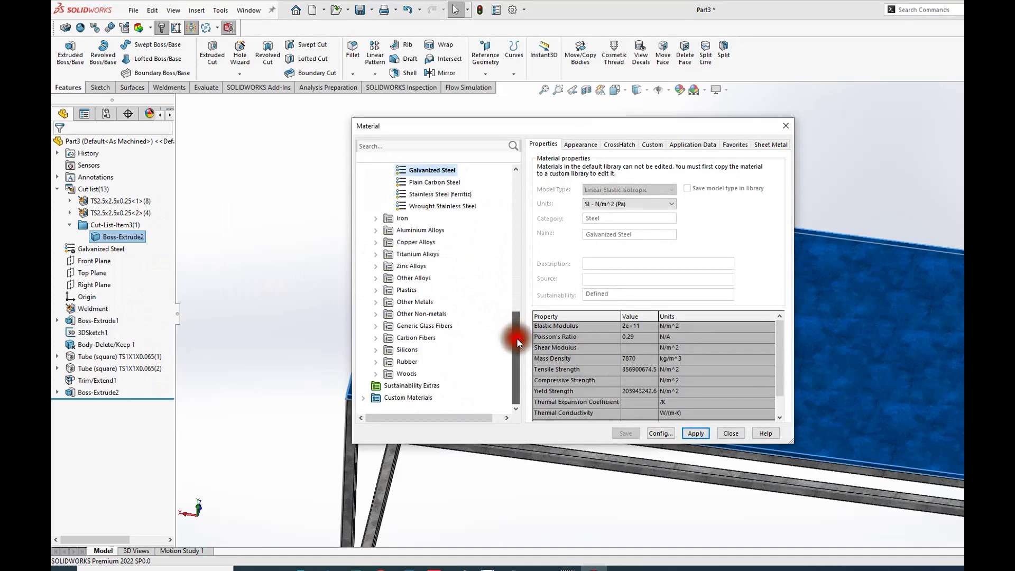
{"action": "left_click", "coordinate": [407, 365]}
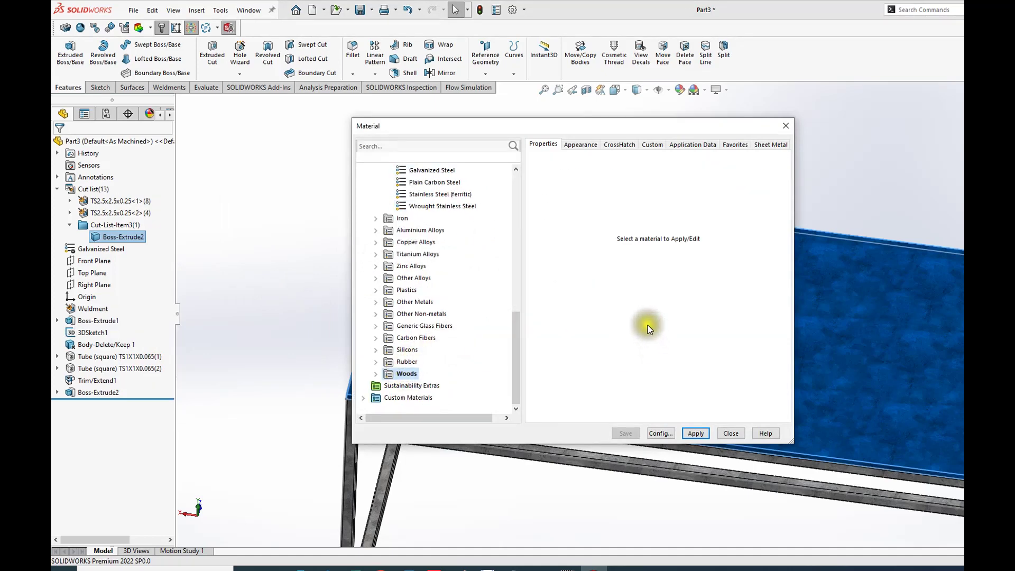
{"action": "left_click", "coordinate": [376, 374]}
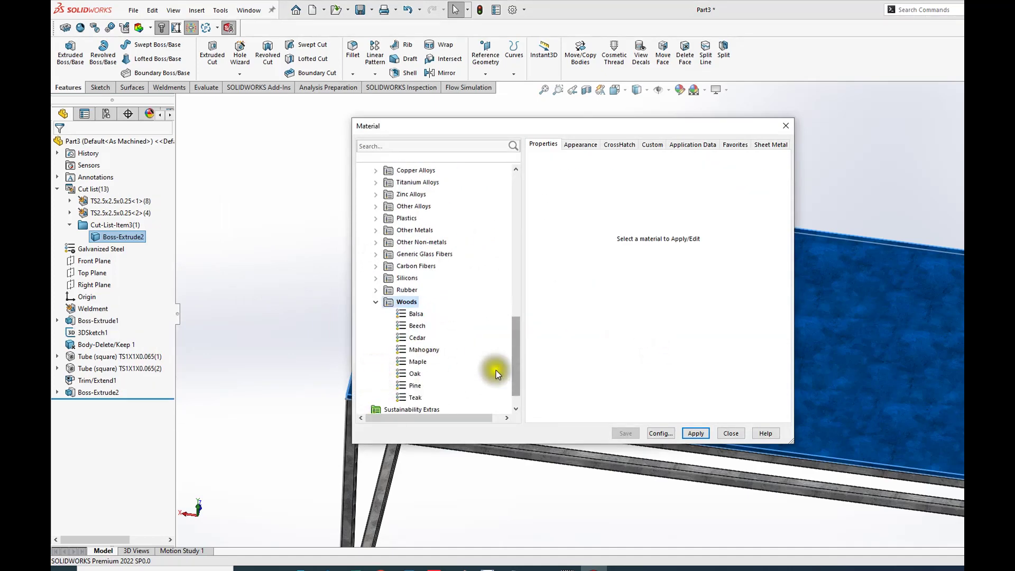
{"action": "left_click", "coordinate": [414, 373]}
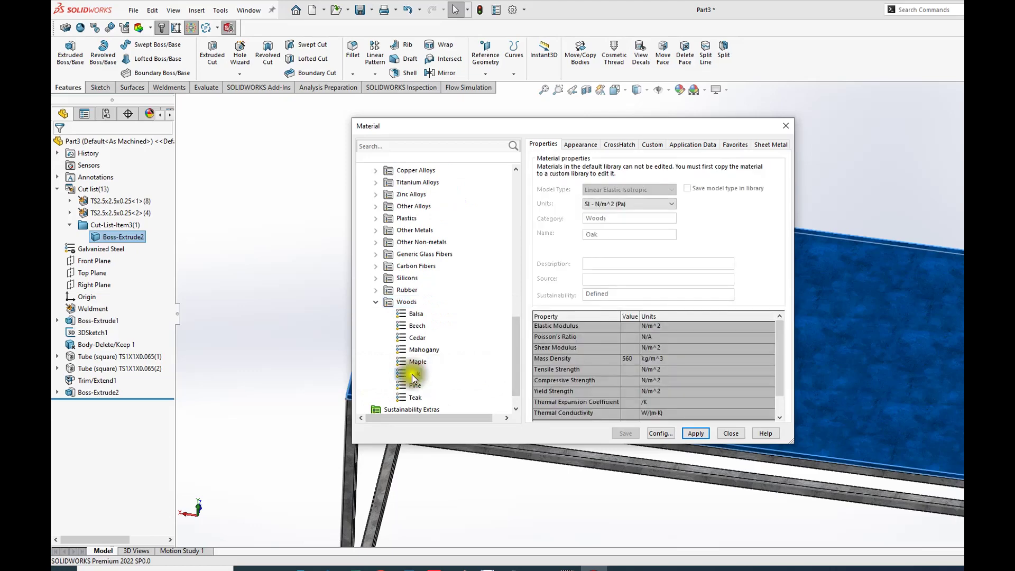
{"action": "left_click", "coordinate": [410, 385]}
{"action": "left_click", "coordinate": [696, 433]}
{"action": "left_click", "coordinate": [725, 435]}
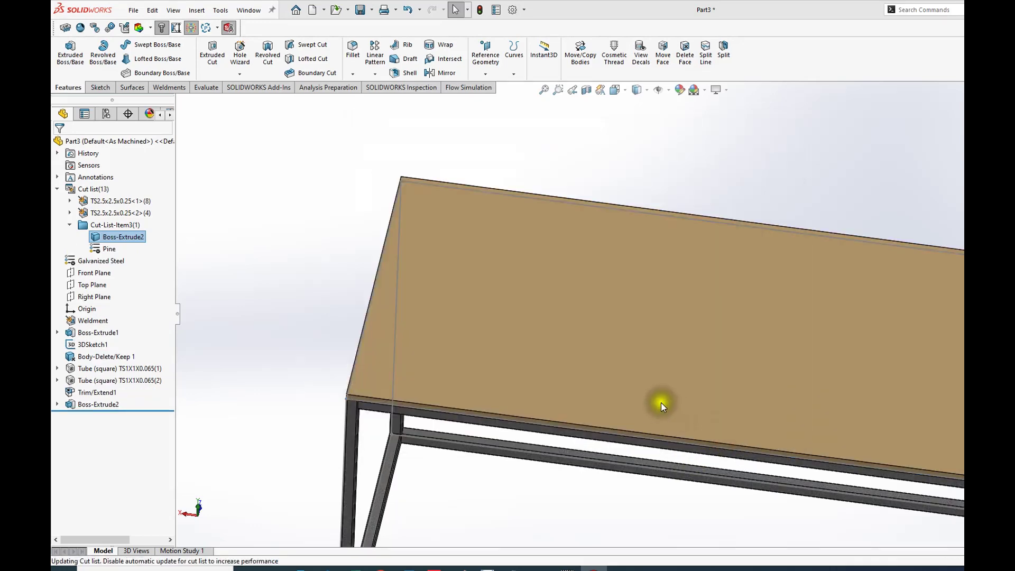
- Evaluate the mass properties of the whole table including its pine top, and examine the centre of mass location on the model
{"action": "scroll", "coordinate": [661, 401], "scroll_direction": "up", "scroll_amount": 5}
{"action": "middle_click_drag", "start_coordinate": [661, 402], "coordinate": [664, 312]}
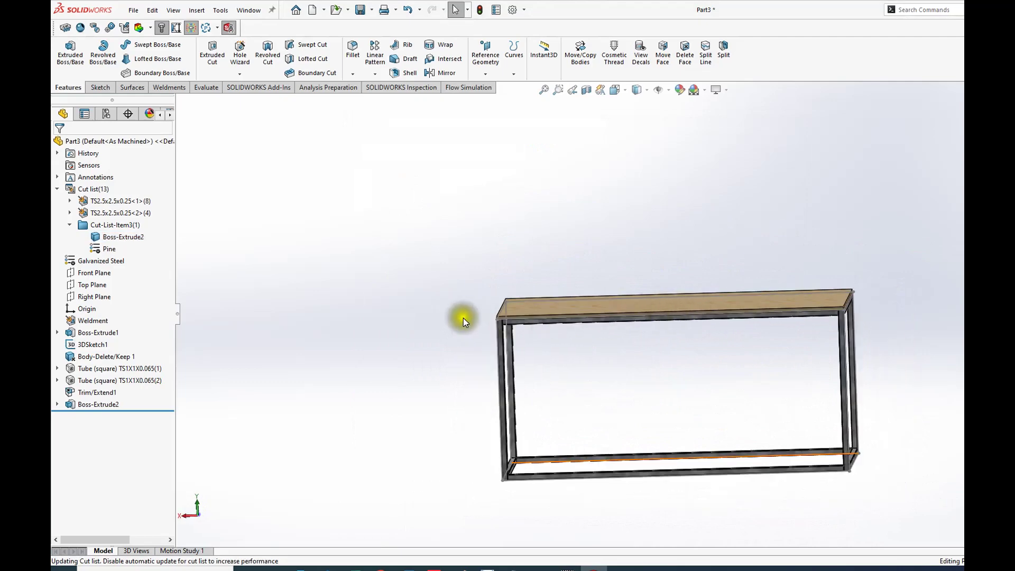
{"action": "middle_click_drag", "start_coordinate": [830, 407], "coordinate": [784, 425]}
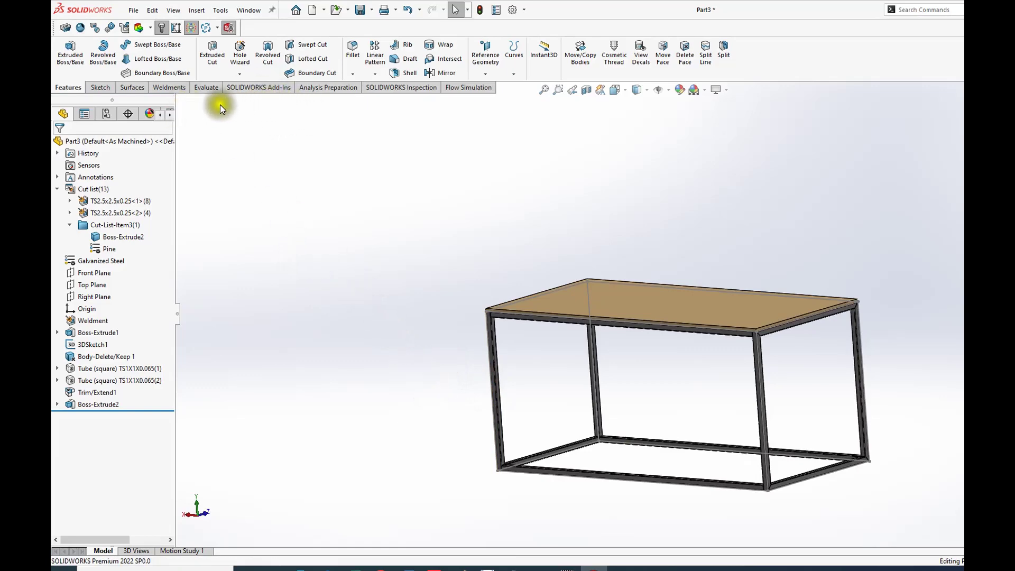
{"action": "left_click", "coordinate": [210, 90]}
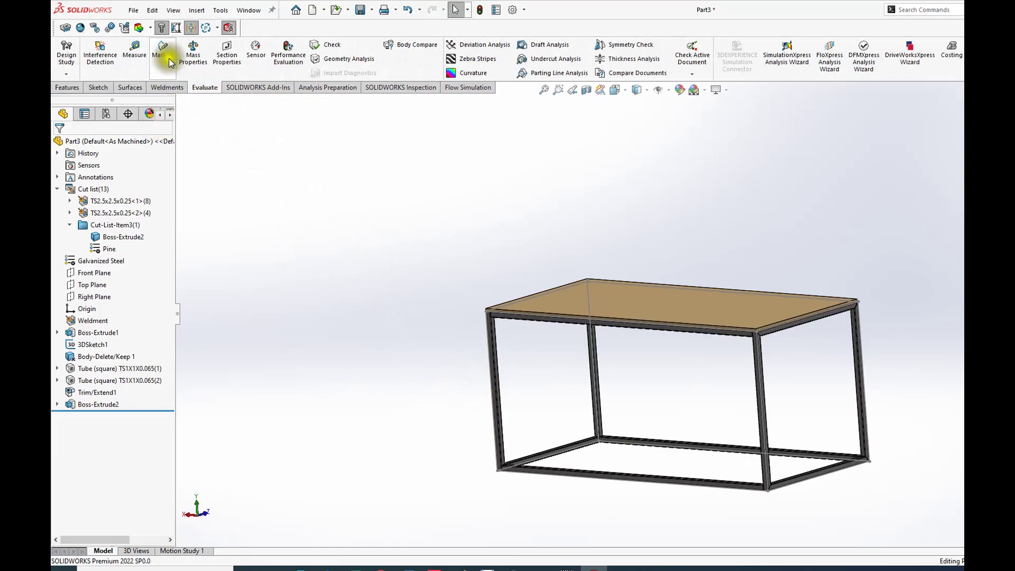
{"action": "left_click", "coordinate": [195, 58]}
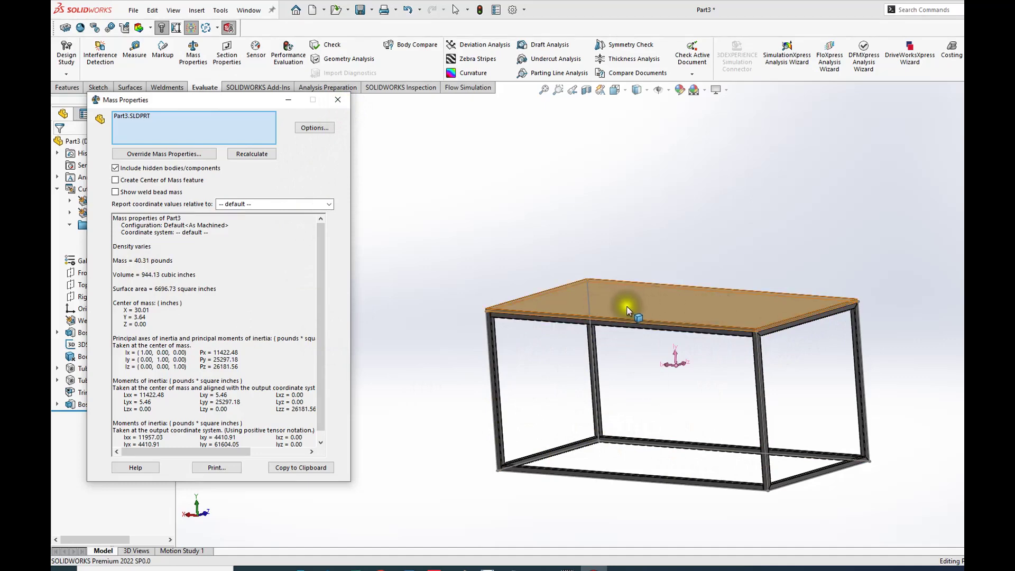
{"action": "middle_click_drag", "start_coordinate": [623, 414], "coordinate": [666, 383]}
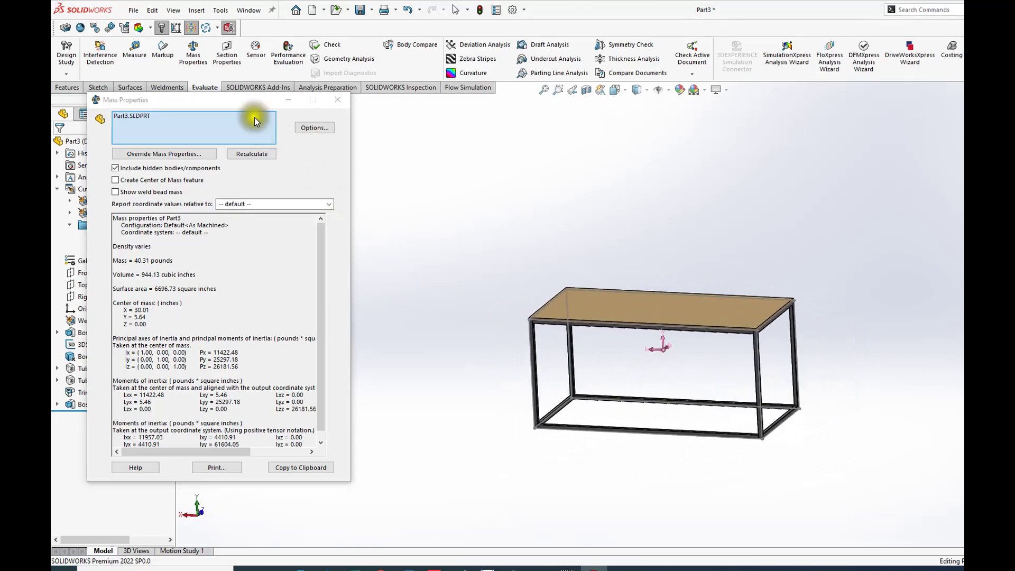
{"action": "left_click_drag", "start_coordinate": [255, 99], "coordinate": [418, 138]}
{"action": "middle_click_drag", "start_coordinate": [569, 382], "coordinate": [587, 371]}
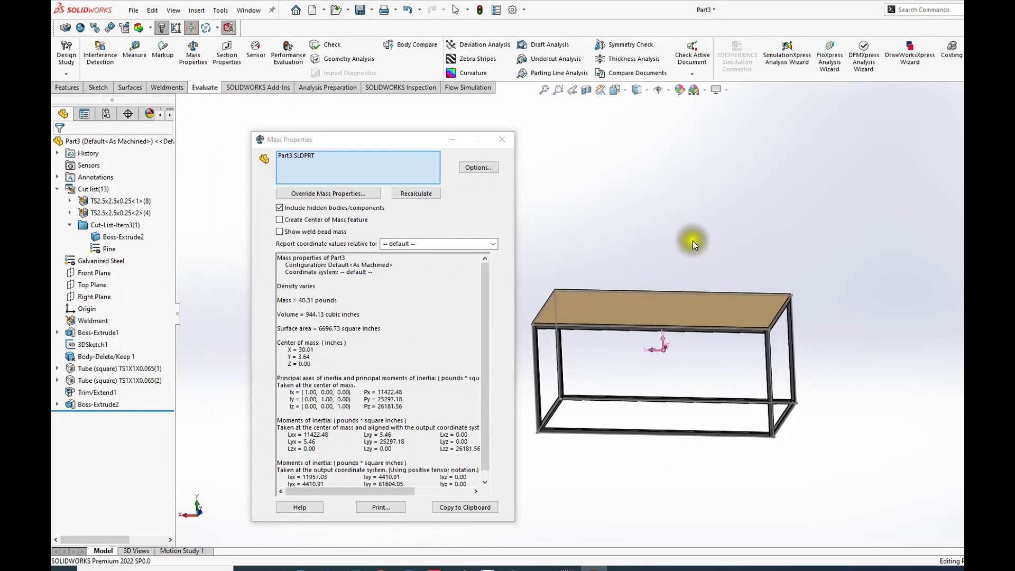